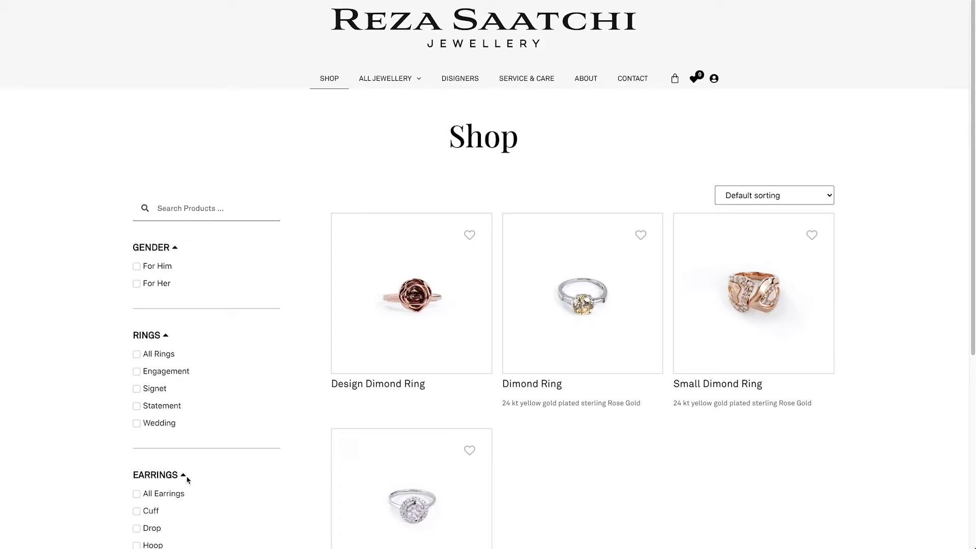
# Step: Try out the shop page's sidebar filters by collapsing the Gender, Rings and Earrings groups and toggling the Gender group again
pyautogui.click(175, 250)
pyautogui.click(165, 301)
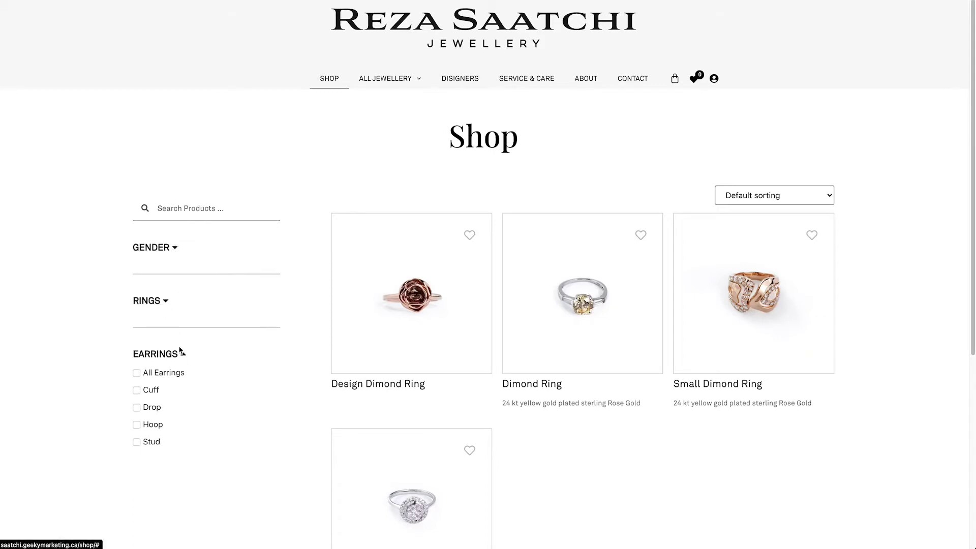
pyautogui.click(181, 354)
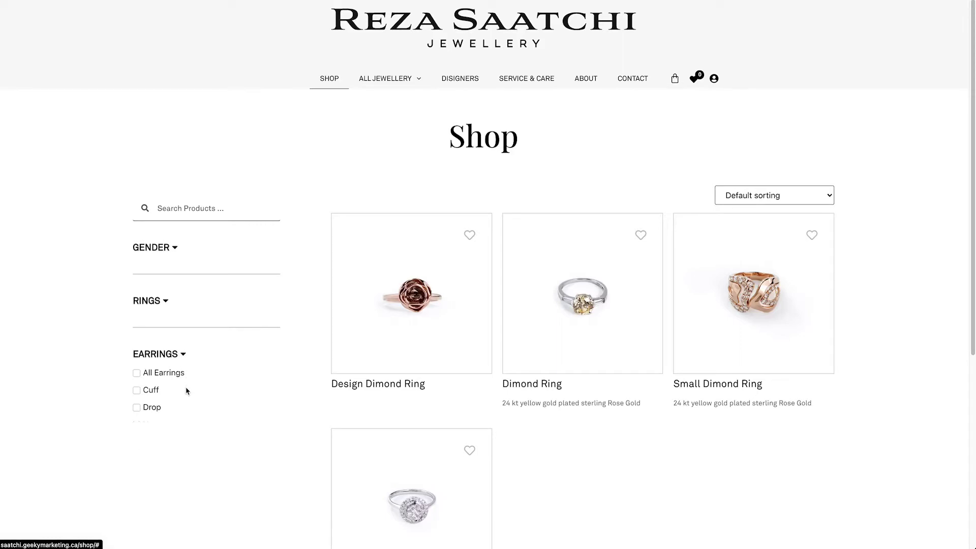
pyautogui.click(175, 249)
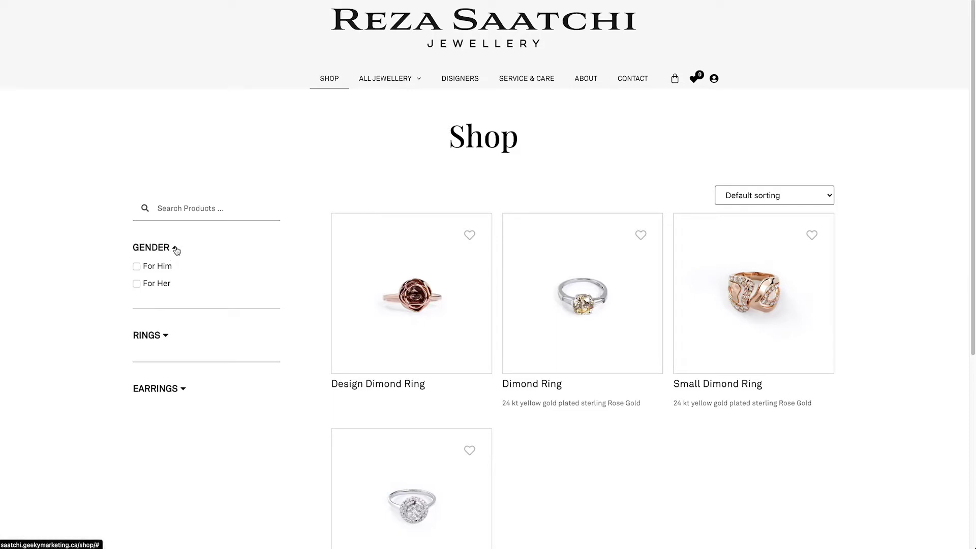
pyautogui.click(176, 249)
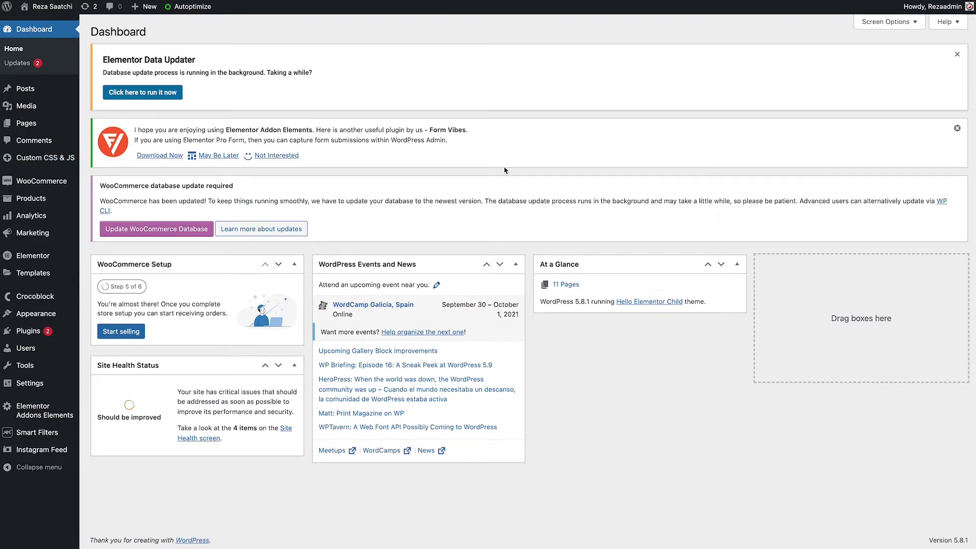
# Step: Open the Shop layout template from the WordPress Theme Builder list for editing in Elementor
pyautogui.moveTo(47, 276)
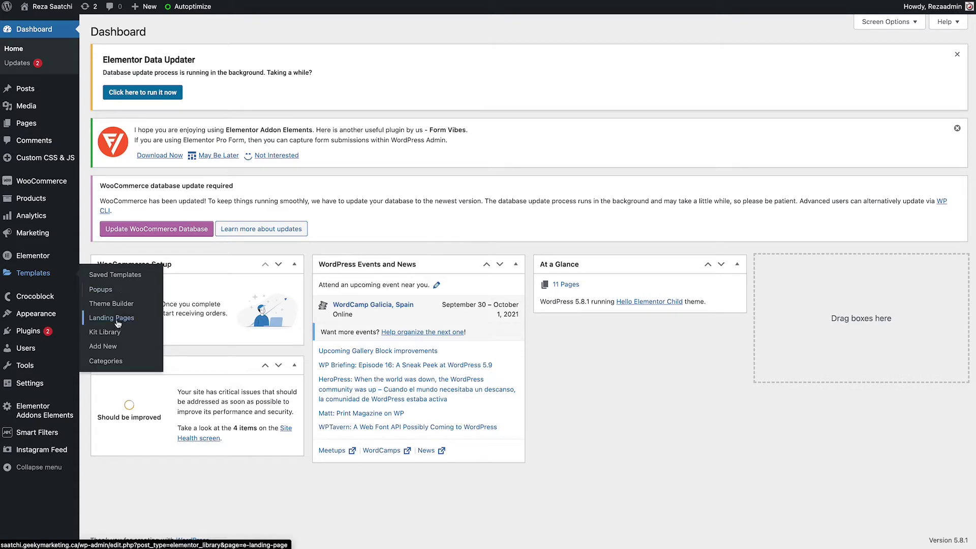
pyautogui.click(125, 307)
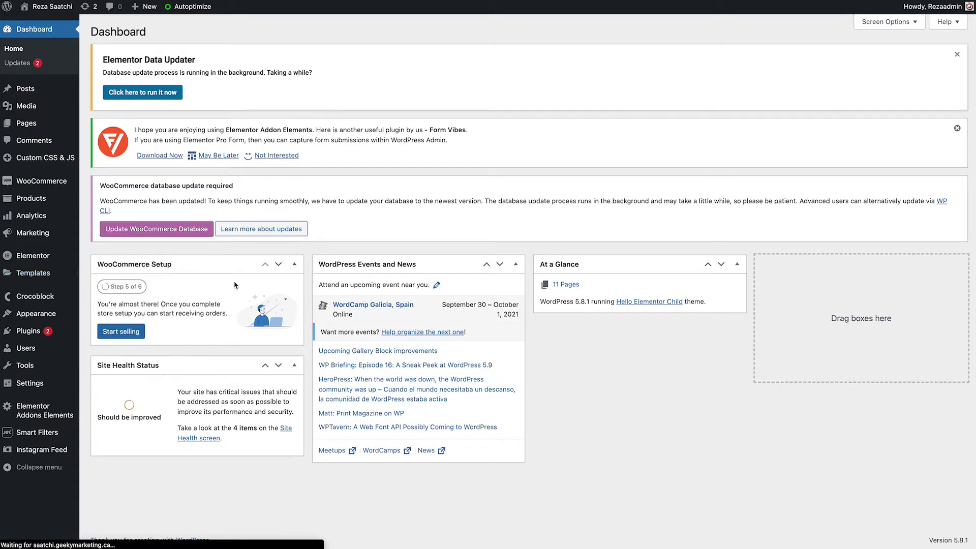
pyautogui.scroll(-3, 234, 283)
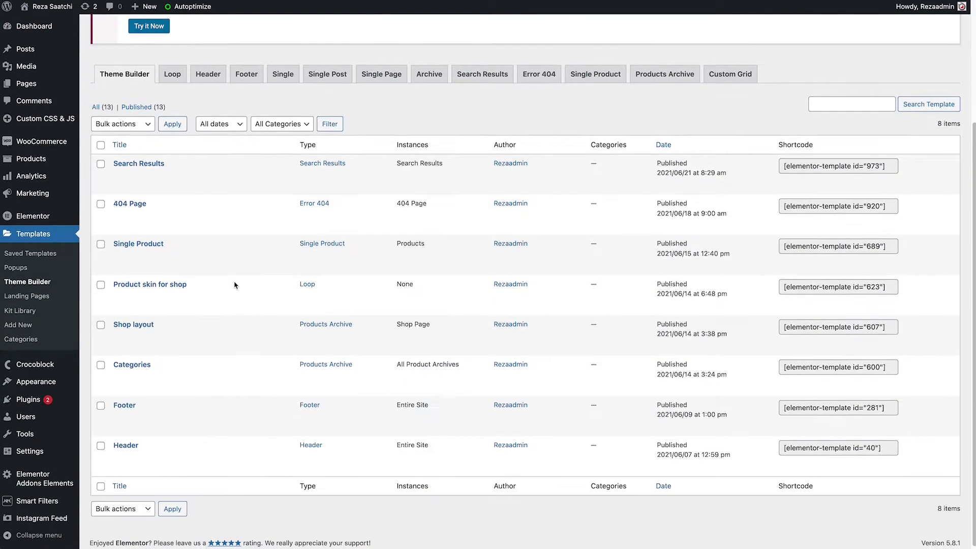
pyautogui.moveTo(128, 228)
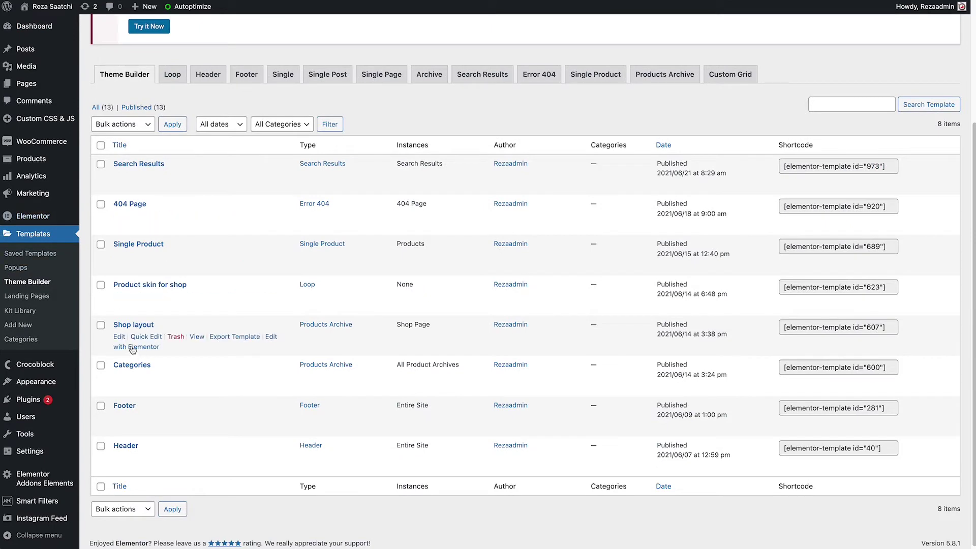
pyautogui.click(155, 347)
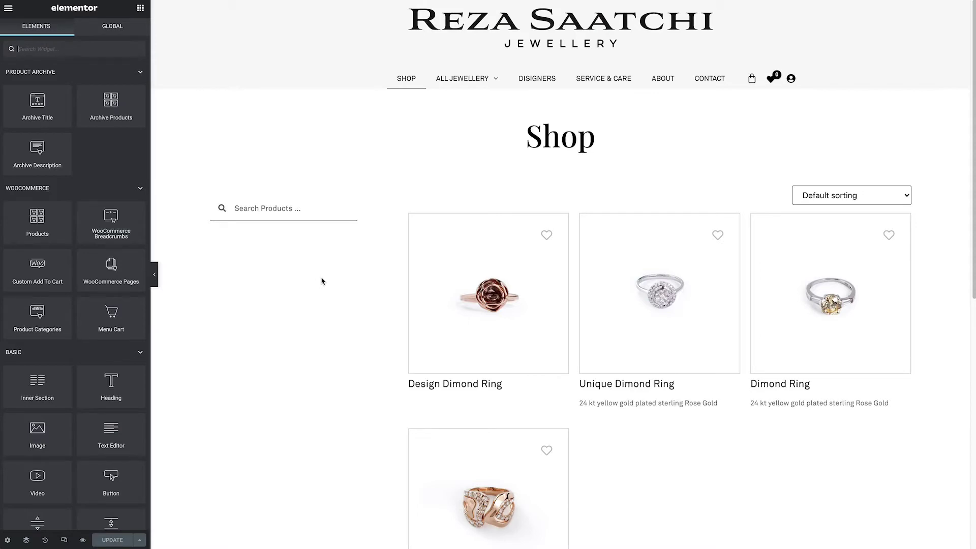
pyautogui.scroll(-2, 349, 266)
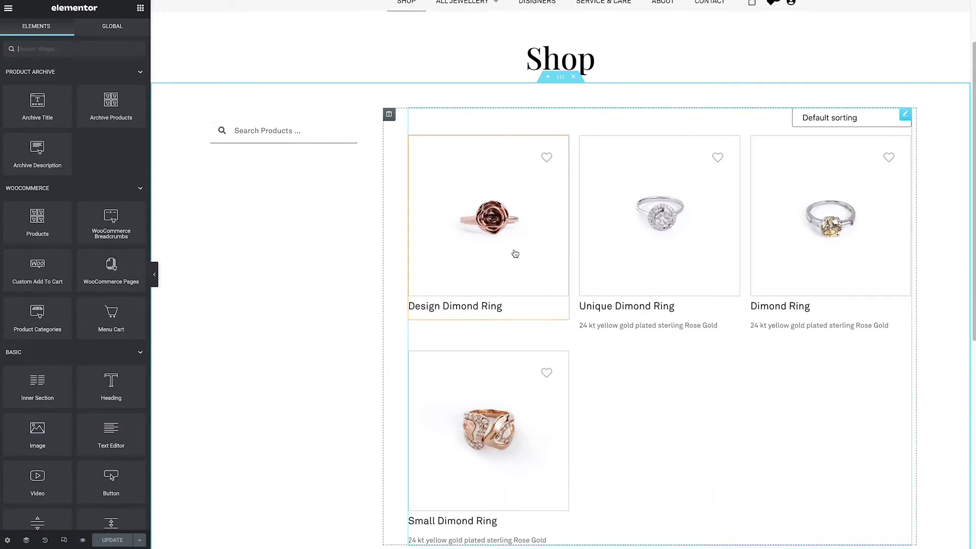
pyautogui.scroll(-1, 515, 254)
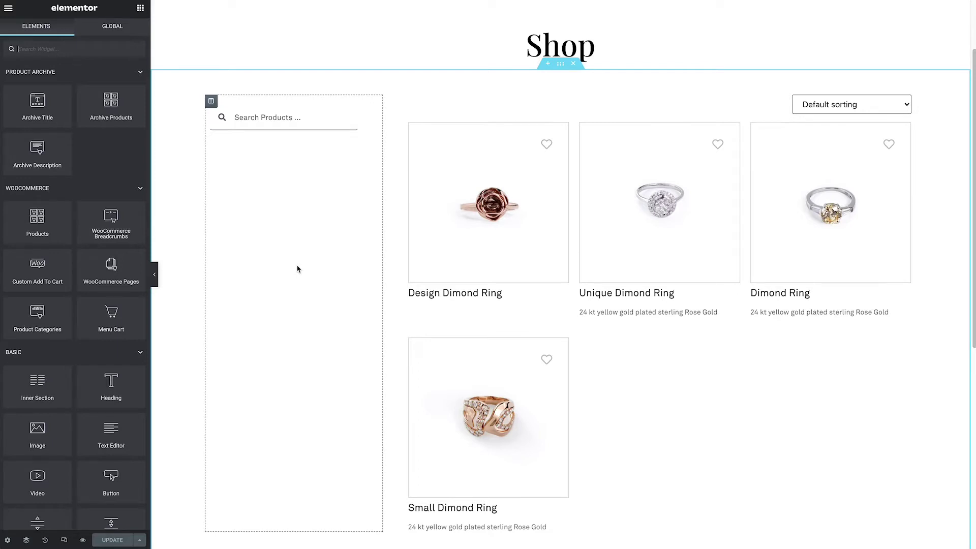
pyautogui.click(50, 49)
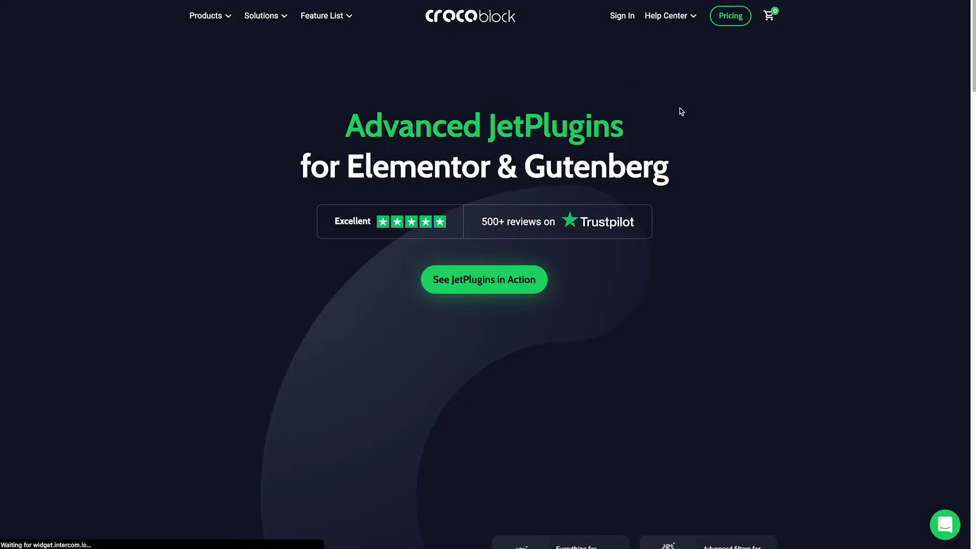
# Step: Switch to the Crocoblock website and look over its JetPlugins home page
pyautogui.scroll(-5, 680, 108)
pyautogui.scroll(2, 681, 110)
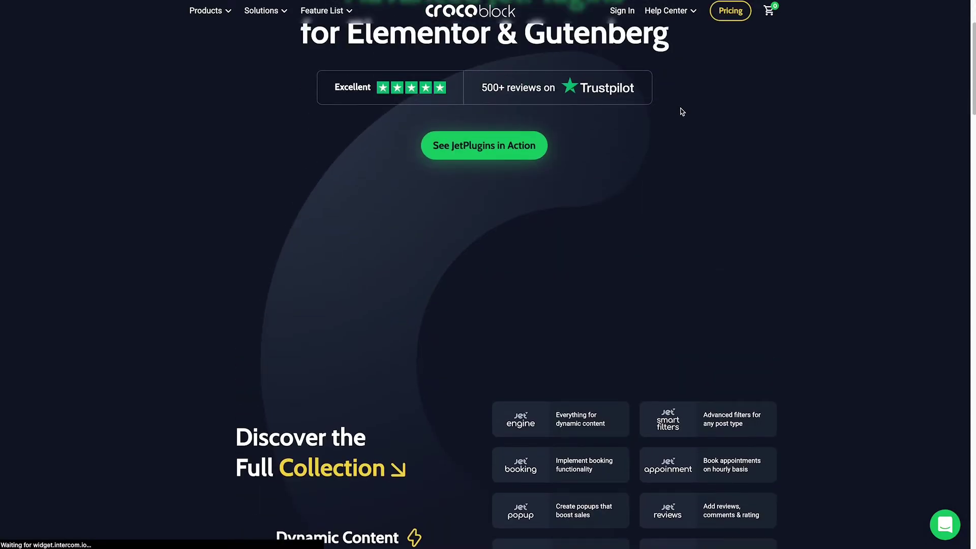
pyautogui.scroll(3, 681, 112)
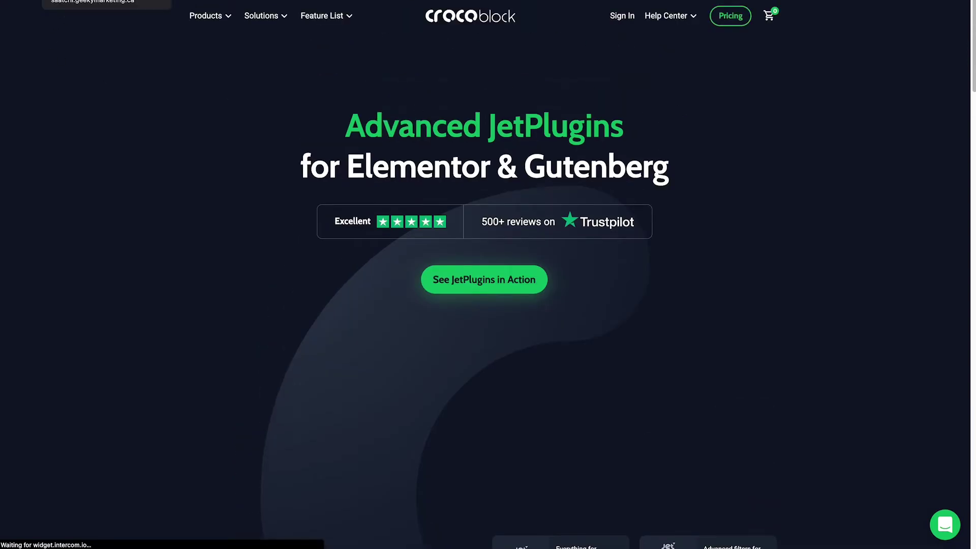
pyautogui.moveTo(205, 16)
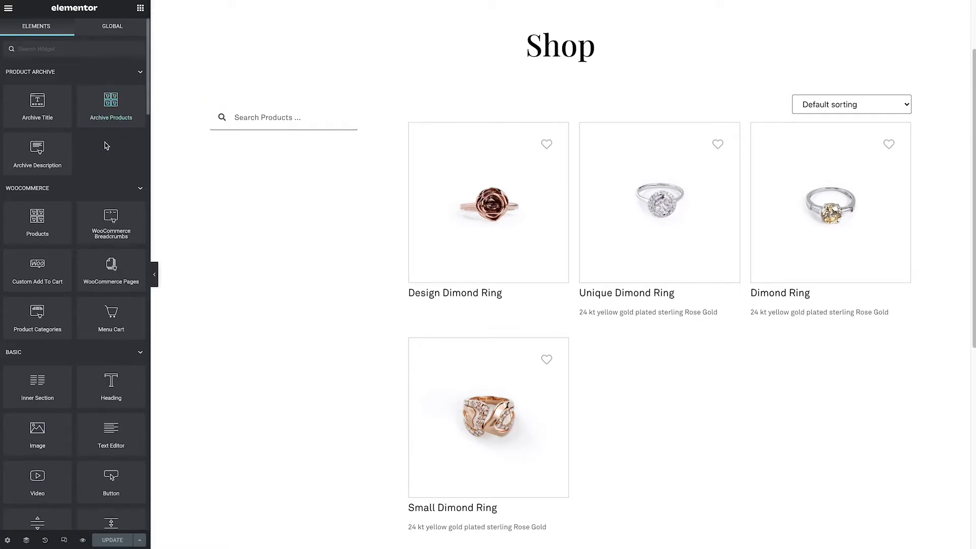
# Step: Add a Button widget below the product search field in the shop layout and set its text to "Gender"
pyautogui.click(109, 49)
pyautogui.write('butto')
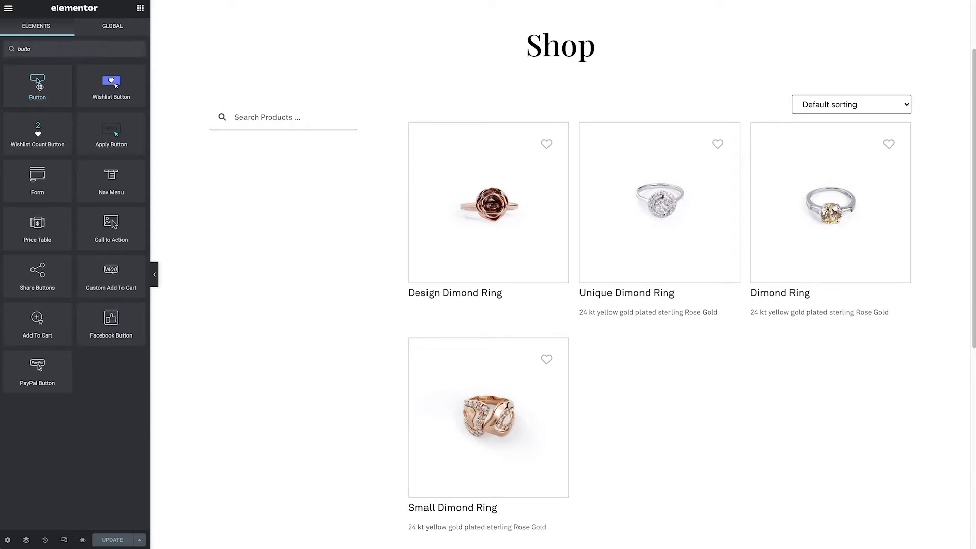
pyautogui.moveTo(39, 86); pyautogui.dragTo(319, 136)
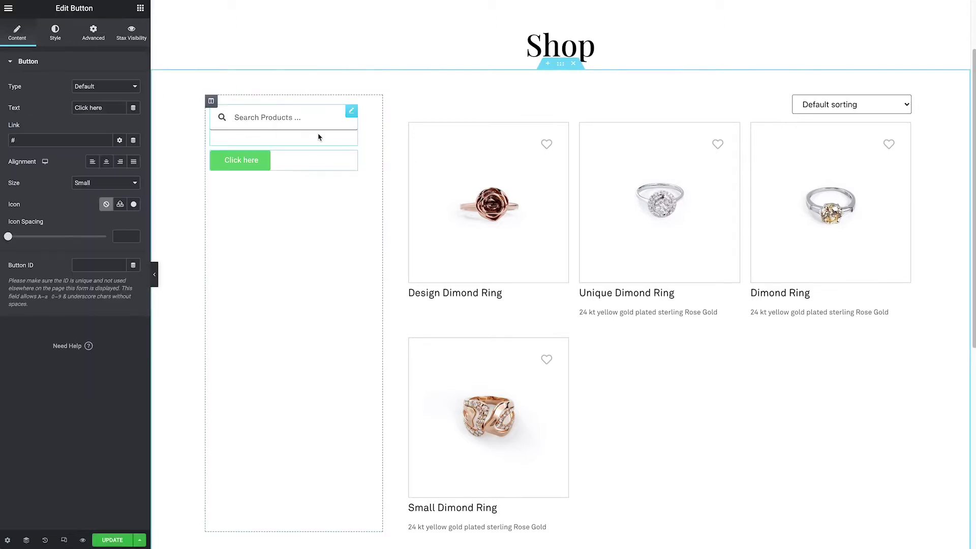
pyautogui.click(106, 105)
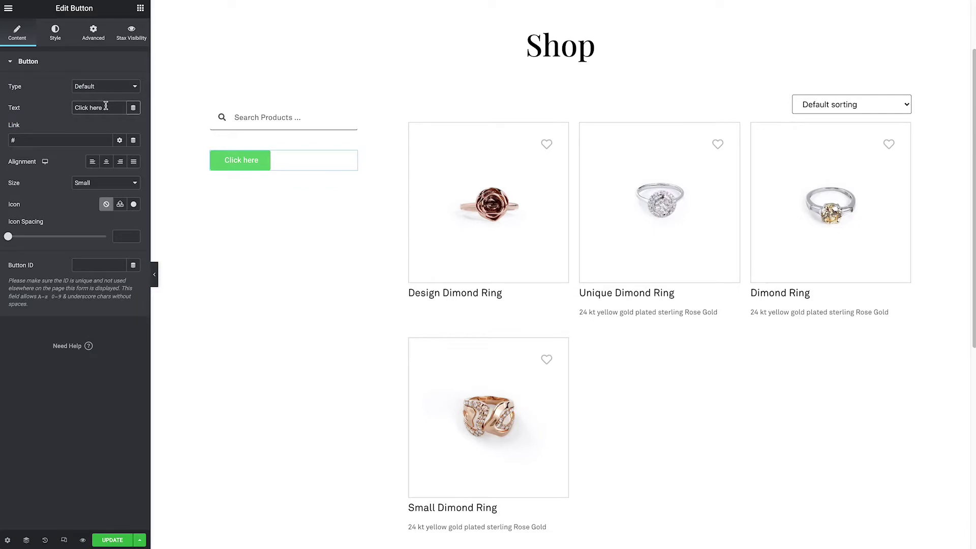
pyautogui.tripleClick(106, 106)
pyautogui.write('Gend')
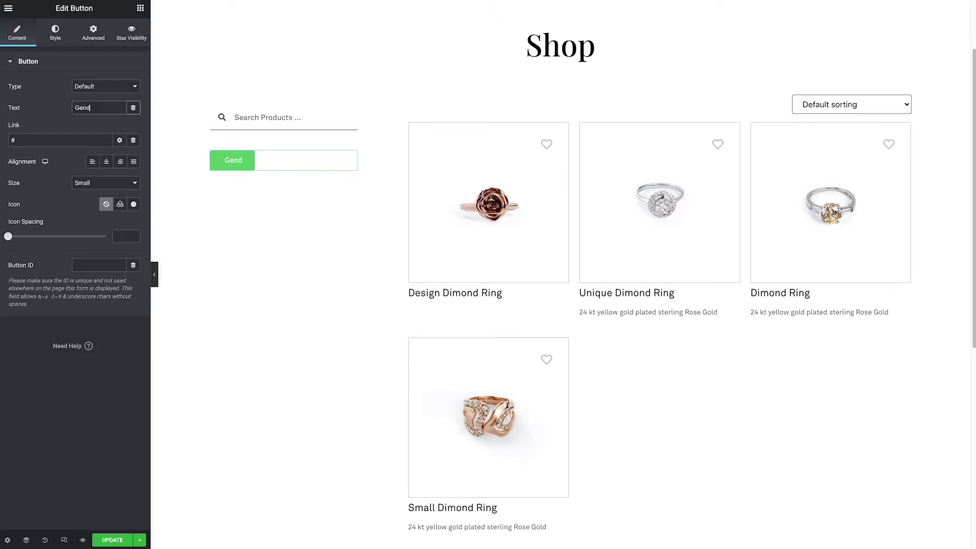
pyautogui.write('er')
# Step: Insert a caret-down icon from the icon library into the Gender button and position it after the text
pyautogui.click(134, 204)
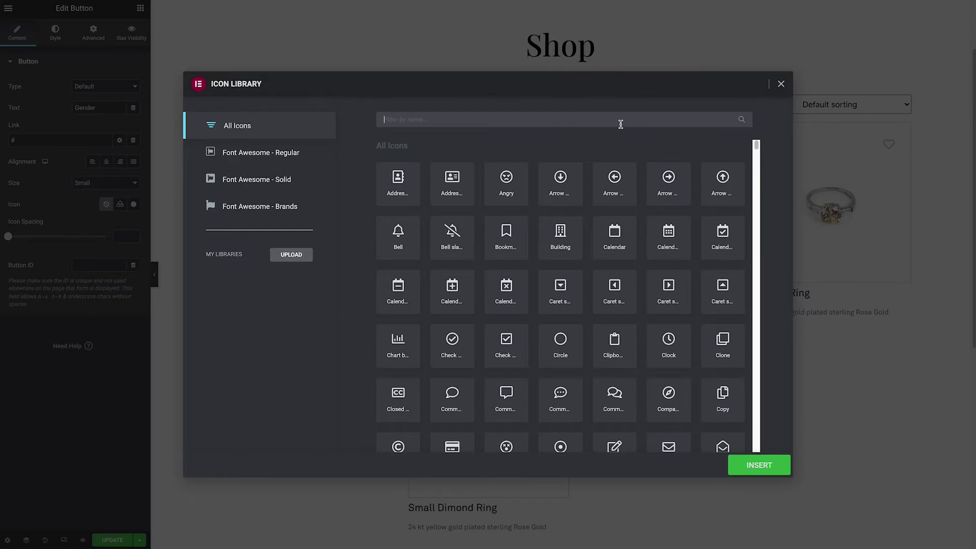
pyautogui.write('down')
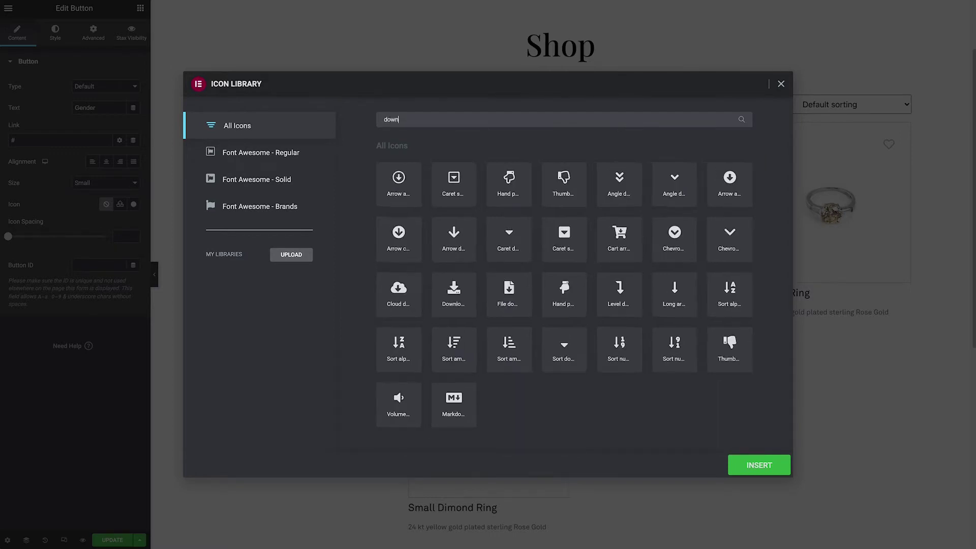
pyautogui.click(509, 234)
pyautogui.click(754, 461)
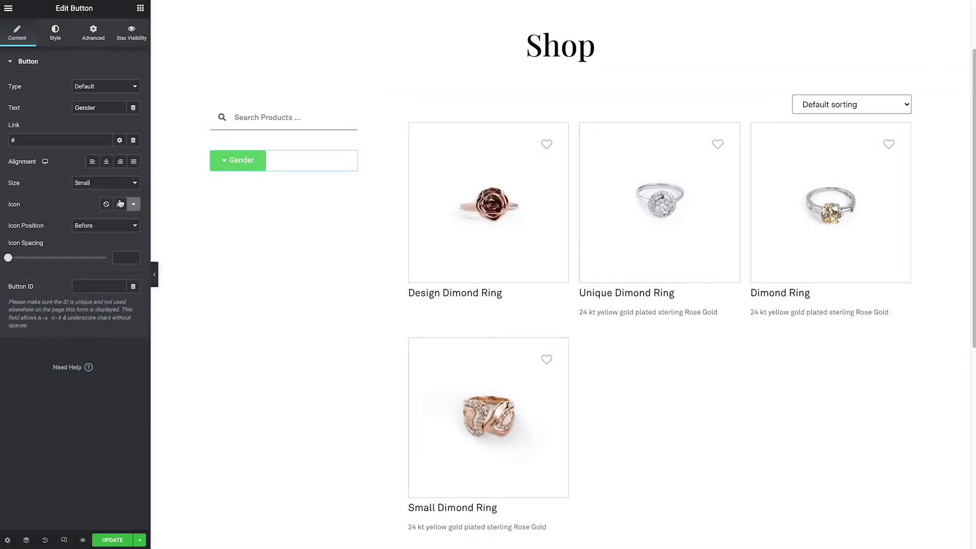
pyautogui.click(132, 226)
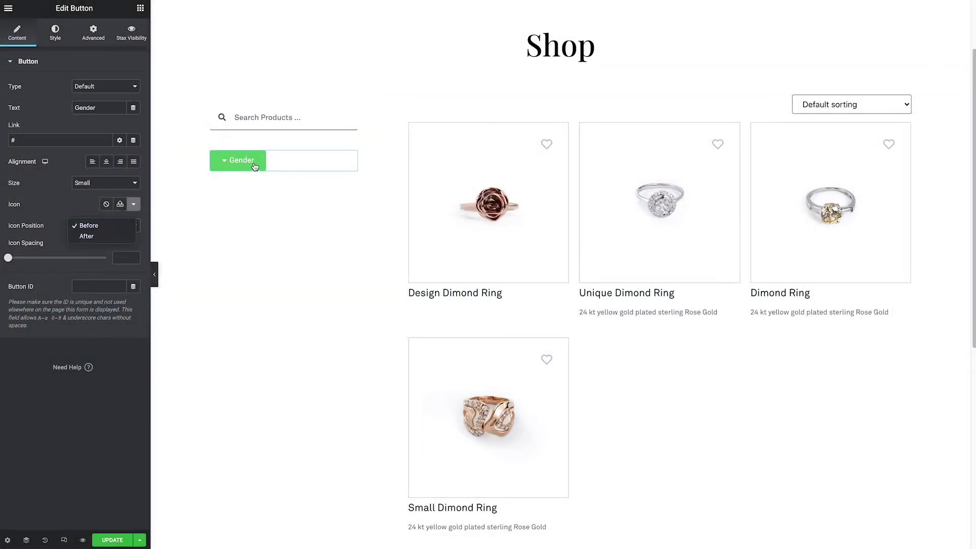
pyautogui.click(96, 238)
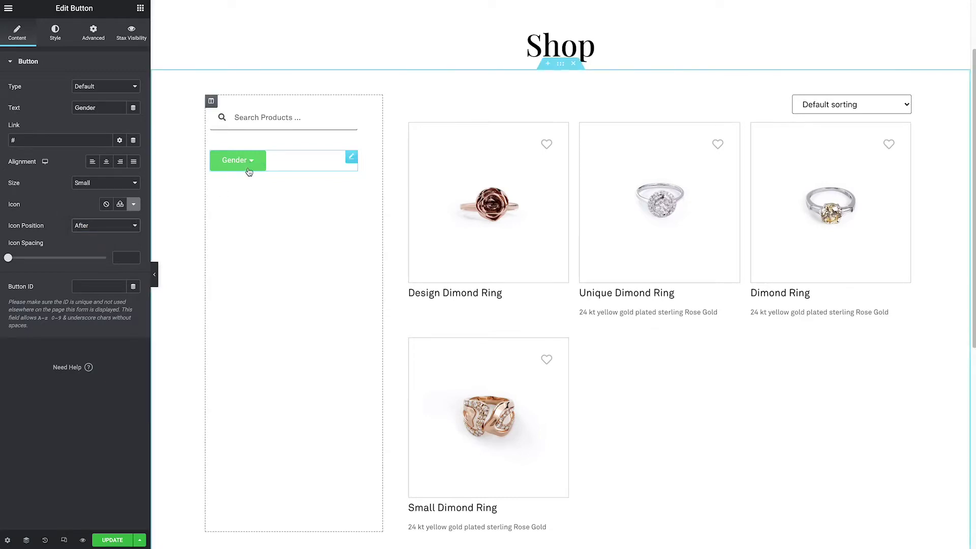
# Step: Style the Gender button's typography with the Akkurat font, size 18 px, weight 600 and uppercase transform
pyautogui.click(57, 31)
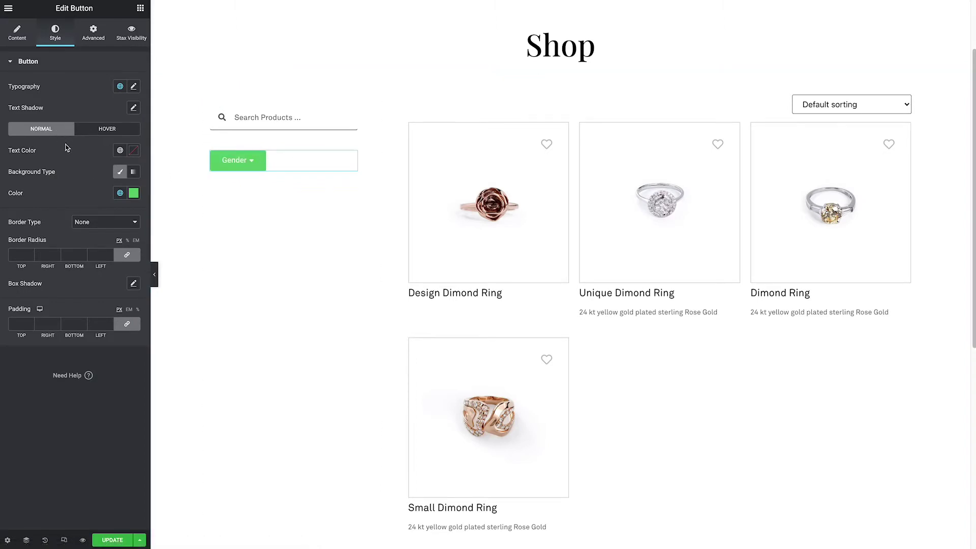
pyautogui.click(133, 87)
pyautogui.click(127, 135)
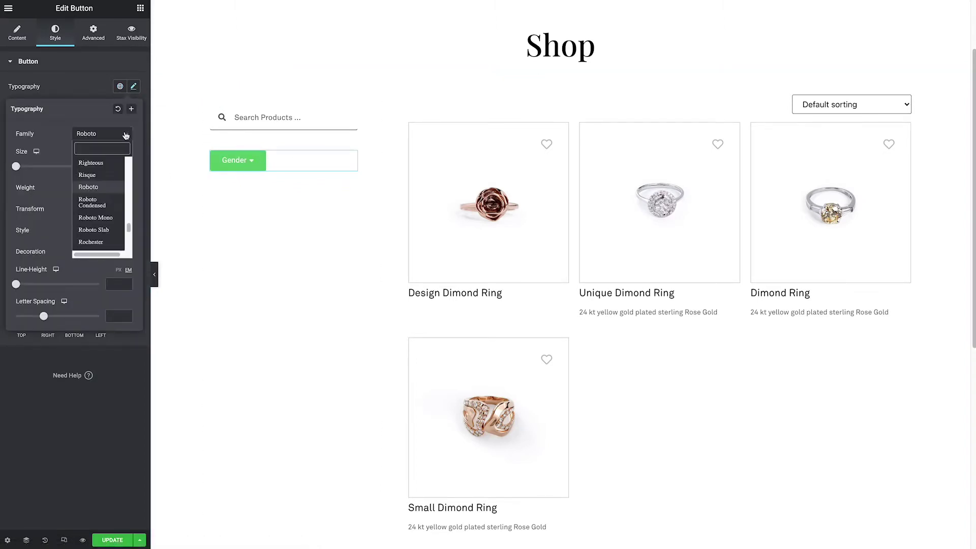
pyautogui.moveTo(129, 229); pyautogui.dragTo(128, 162)
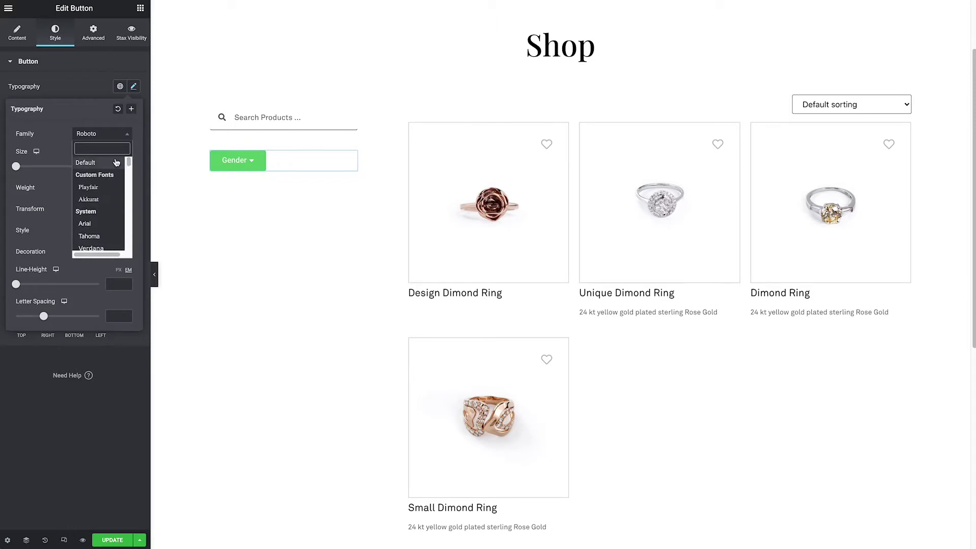
pyautogui.click(97, 201)
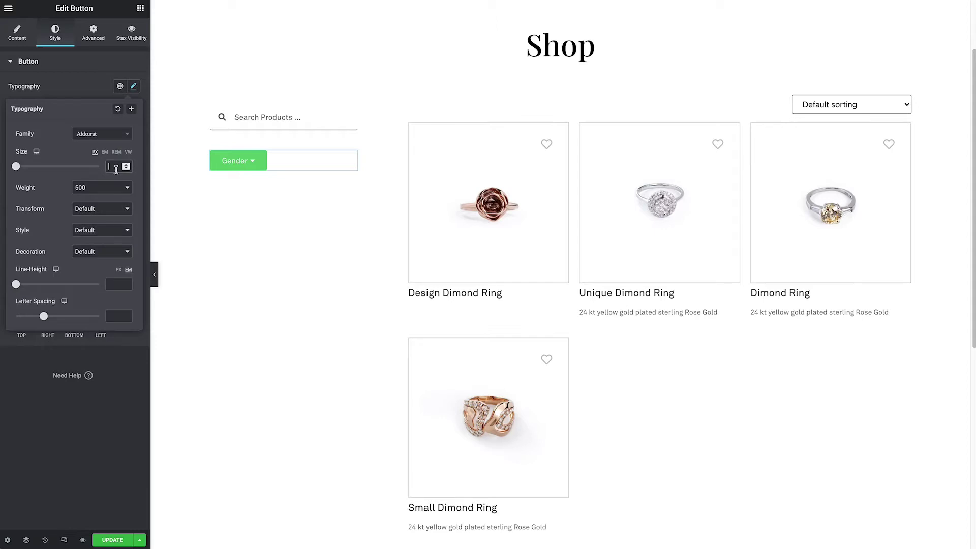
pyautogui.write('18')
pyautogui.click(116, 189)
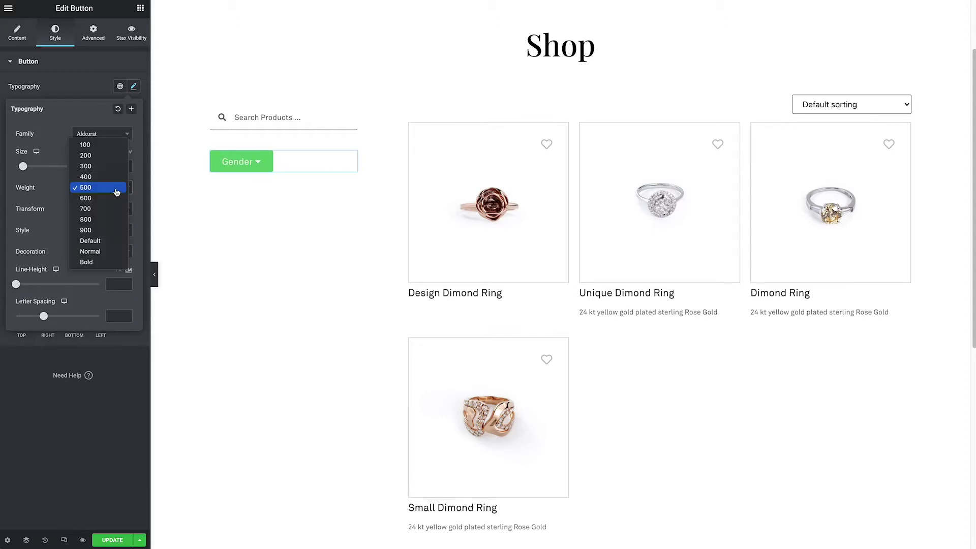
pyautogui.click(107, 201)
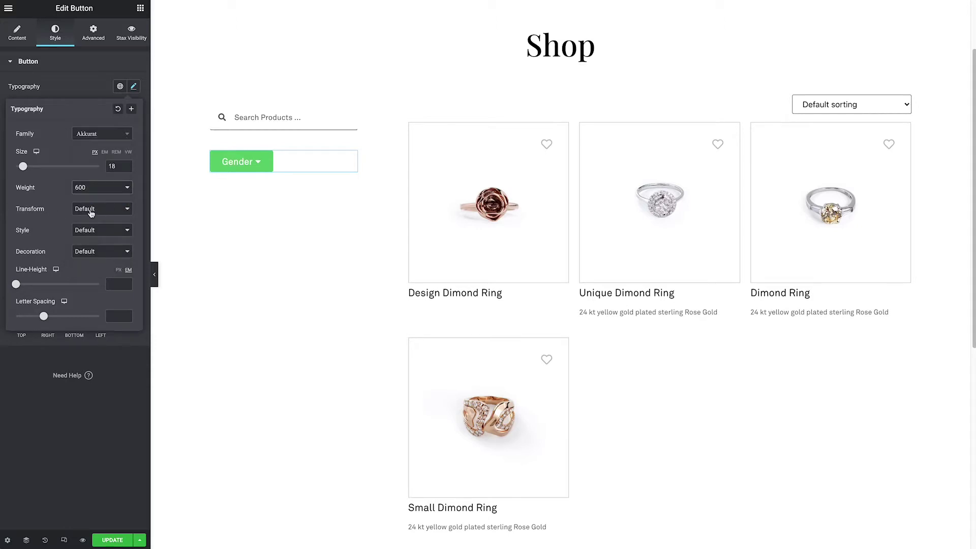
pyautogui.click(91, 213)
pyautogui.click(92, 220)
pyautogui.click(91, 86)
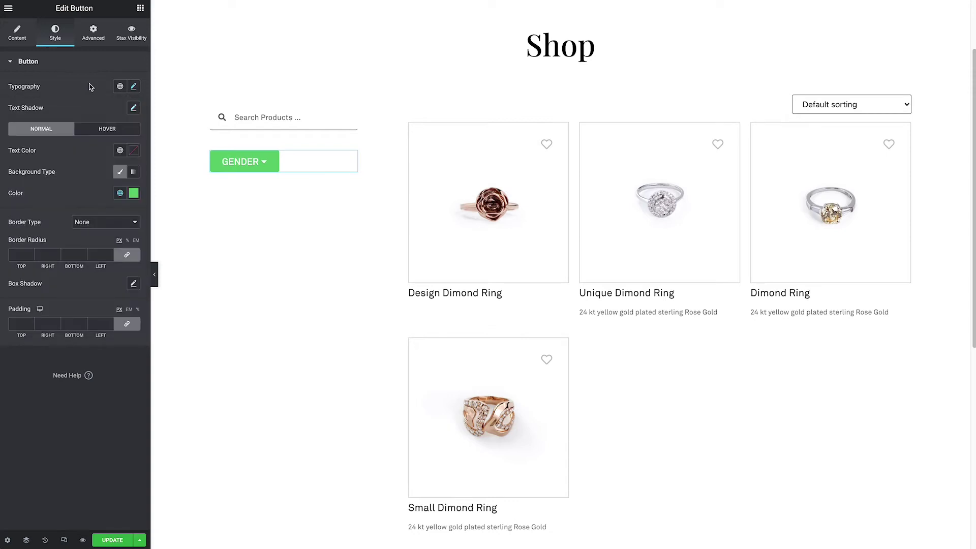
# Step: Set the Gender button's text color to black (#000000) and make its background color fully transparent
pyautogui.click(133, 150)
pyautogui.moveTo(57, 229); pyautogui.dragTo(3, 298)
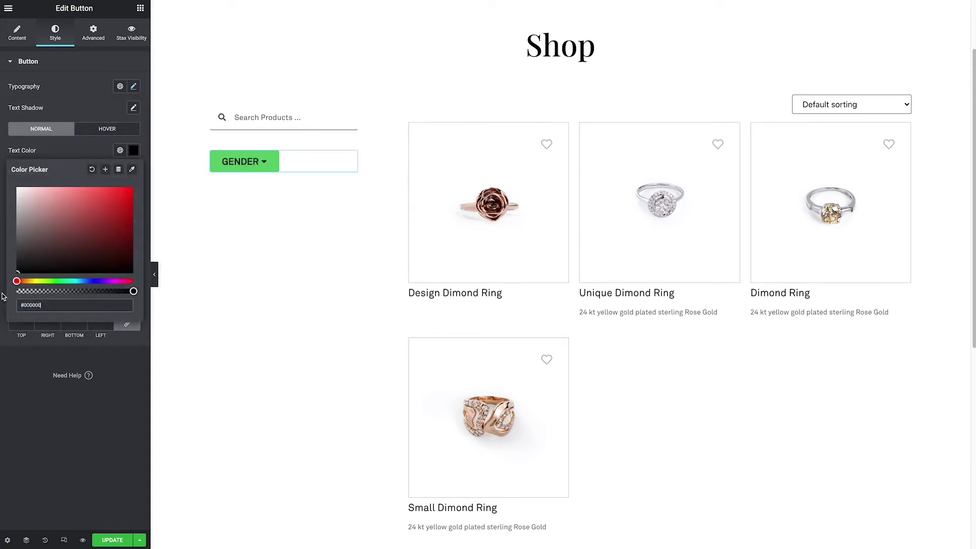
pyautogui.click(94, 158)
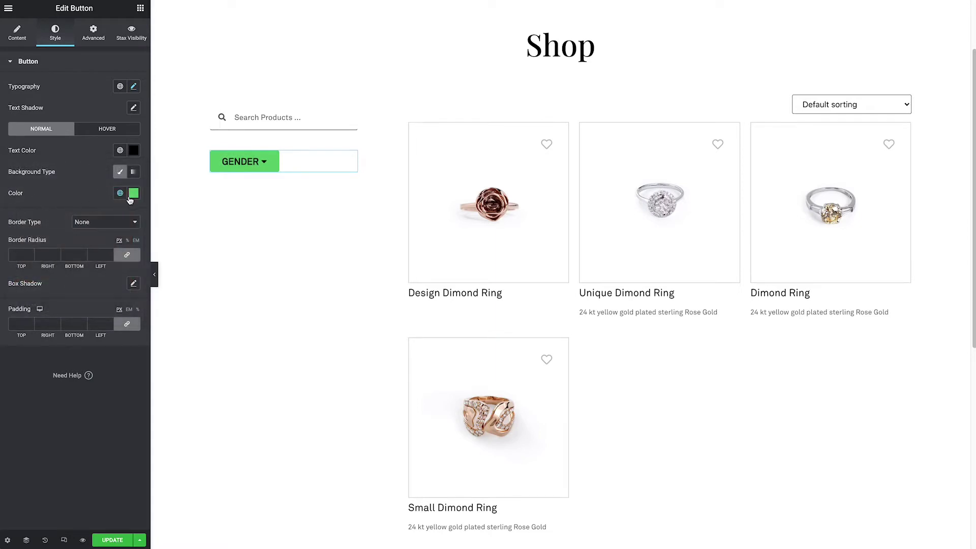
pyautogui.click(131, 197)
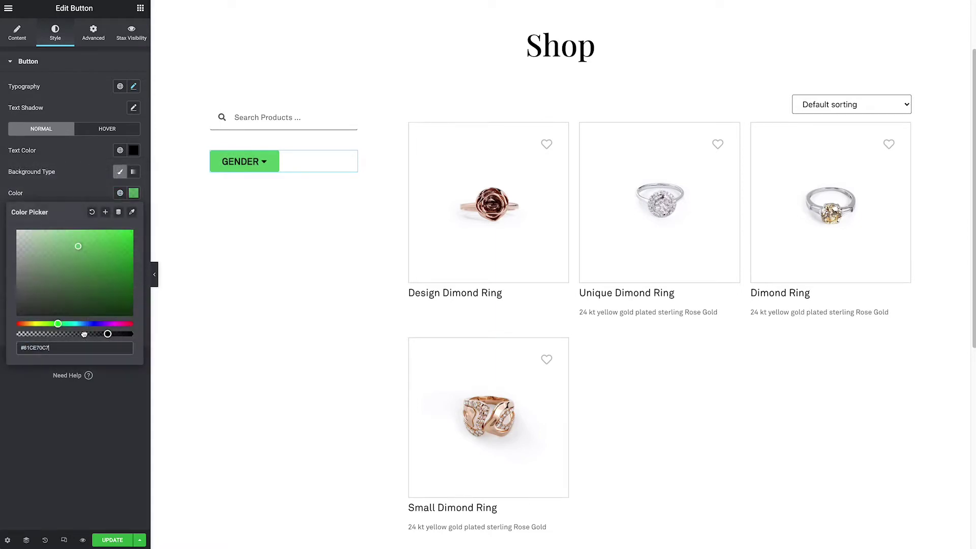
pyautogui.moveTo(85, 334); pyautogui.dragTo(11, 334)
pyautogui.click(77, 175)
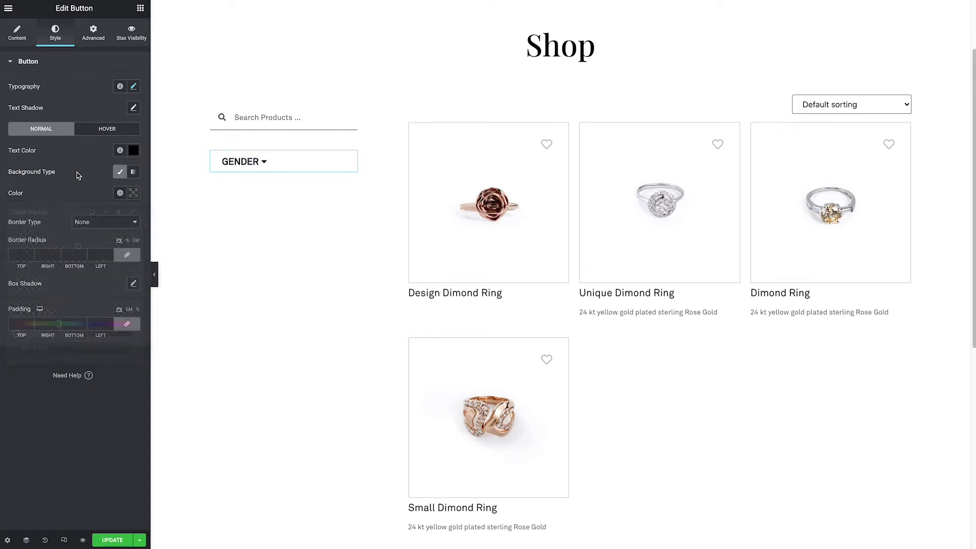
# Step: Set the Gender button's padding to 0 px on all sides
pyautogui.click(98, 325)
pyautogui.write('0')
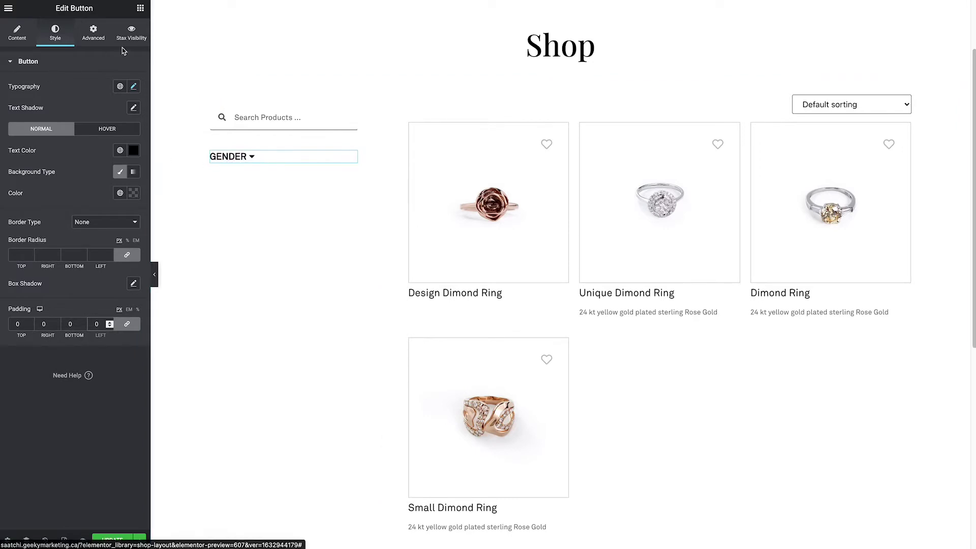
# Step: Add a Checkboxes Filter widget directly below the Gender button in the shop sidebar
pyautogui.click(141, 8)
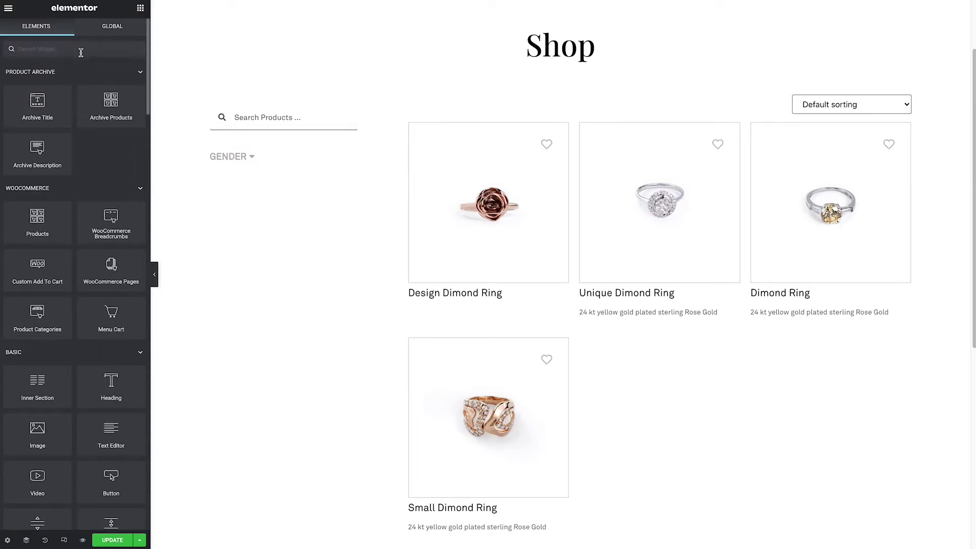
pyautogui.scroll(-5, 96, 88)
pyautogui.scroll(-15, 96, 88)
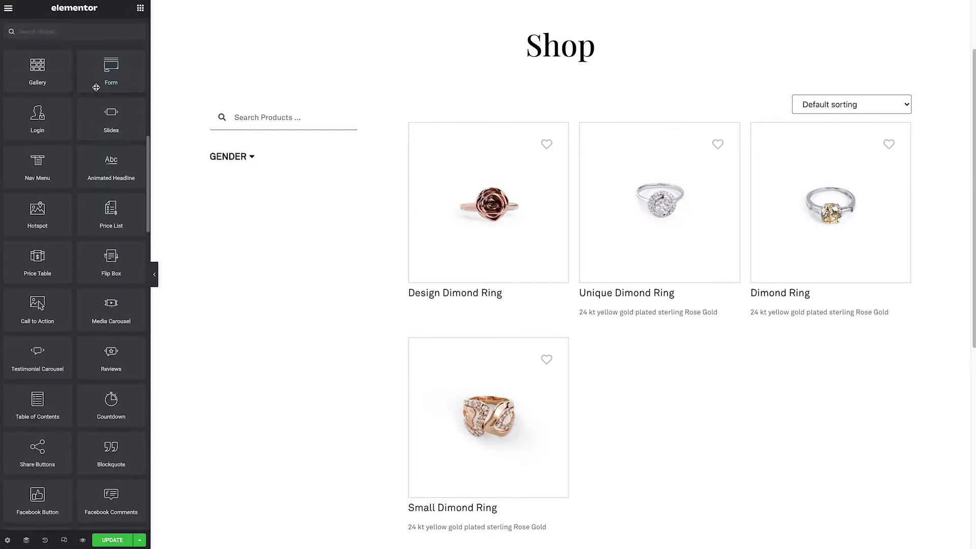
pyautogui.scroll(-4, 97, 91)
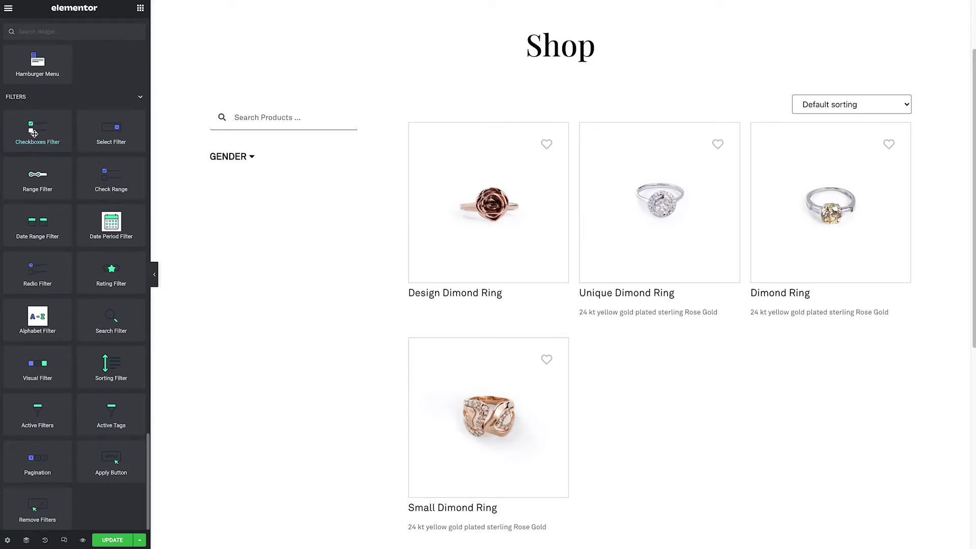
pyautogui.moveTo(34, 133); pyautogui.dragTo(240, 166)
pyautogui.moveTo(36, 133); pyautogui.dragTo(295, 170)
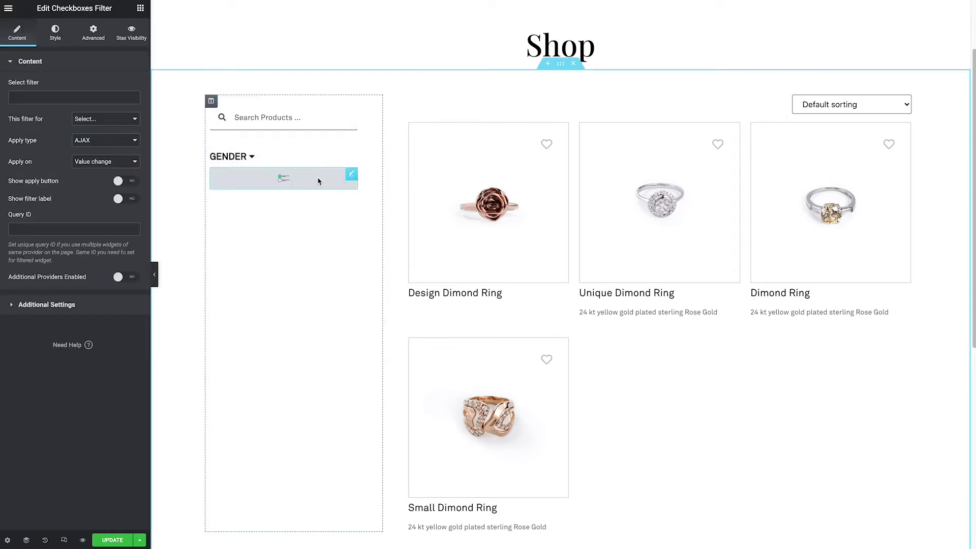
# Step: Assign the Filter Gender filter to the Checkboxes Filter, target Elementor Pro Archive Products, and update the template
pyautogui.click(56, 95)
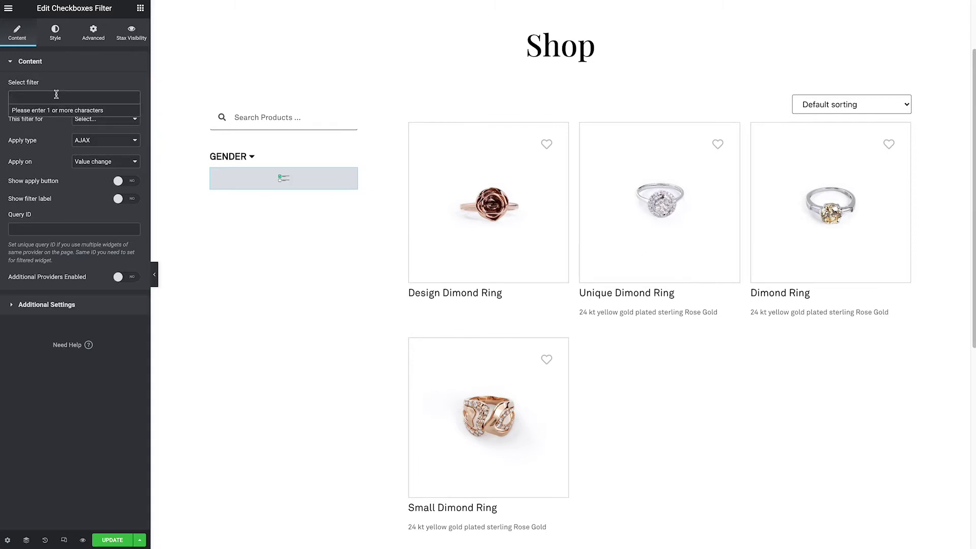
pyautogui.write('gender')
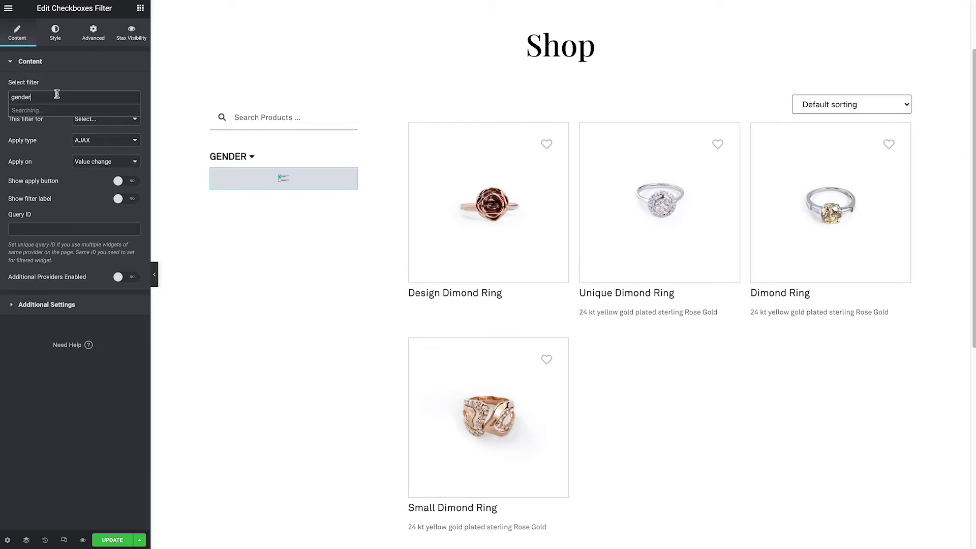
pyautogui.click(43, 113)
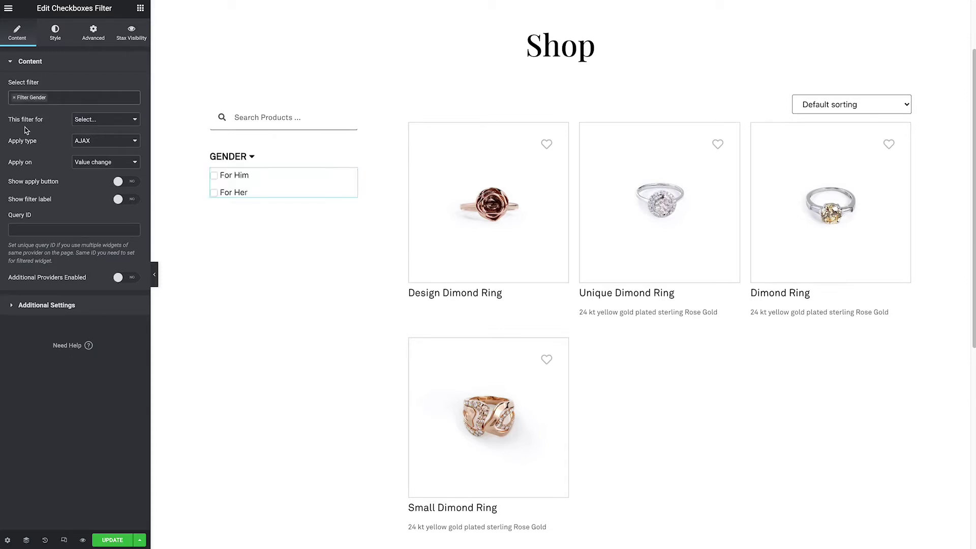
pyautogui.click(107, 120)
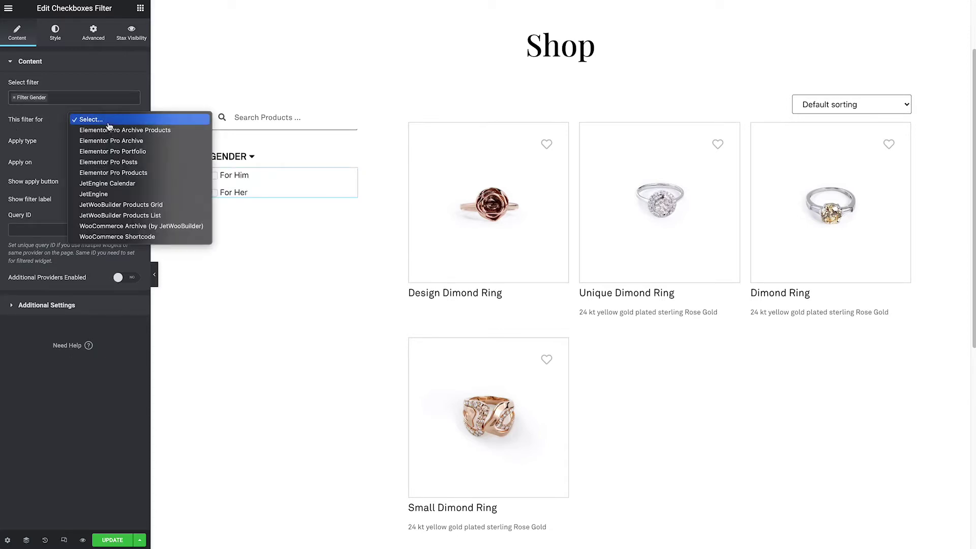
pyautogui.click(157, 131)
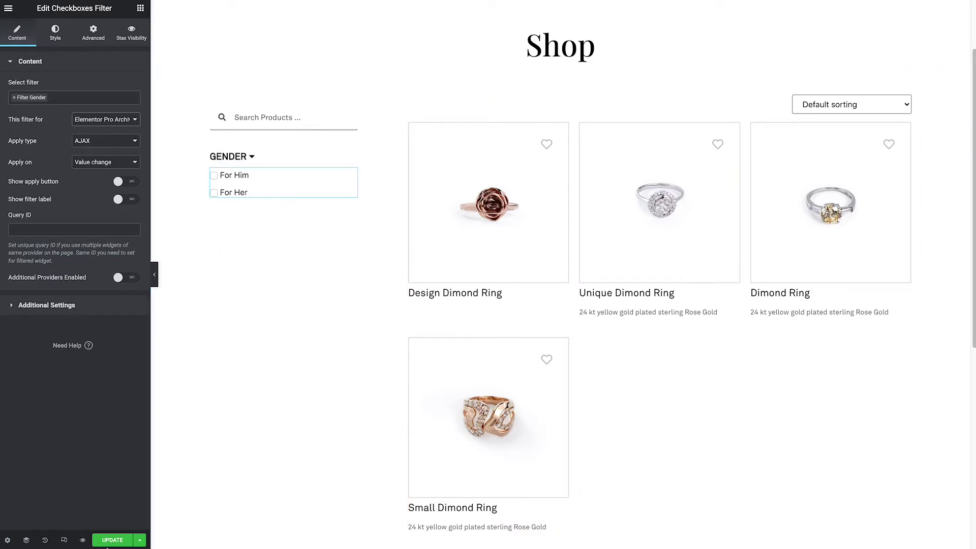
pyautogui.click(111, 540)
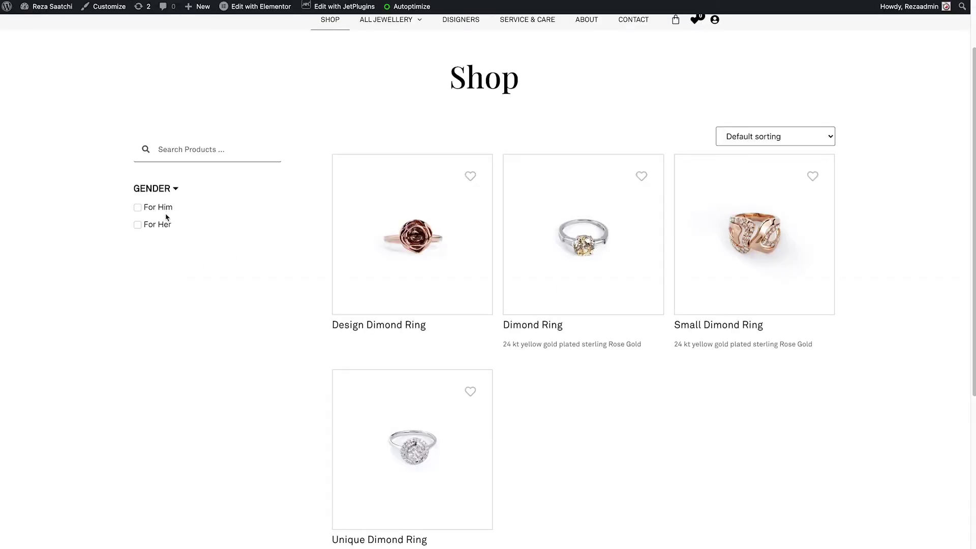
# Step: Test the gender filter on the live Shop page by toggling the For Him and For Her options
pyautogui.click(149, 207)
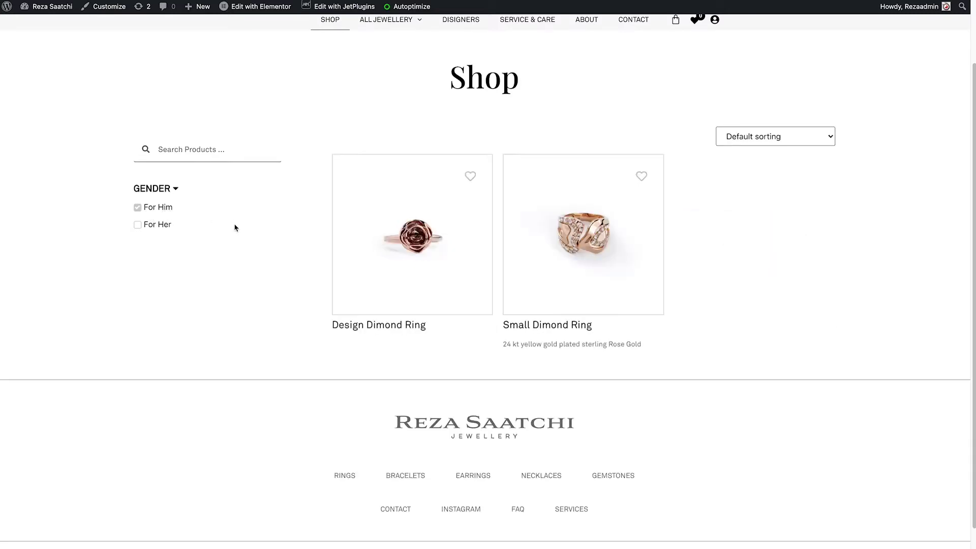
pyautogui.click(147, 225)
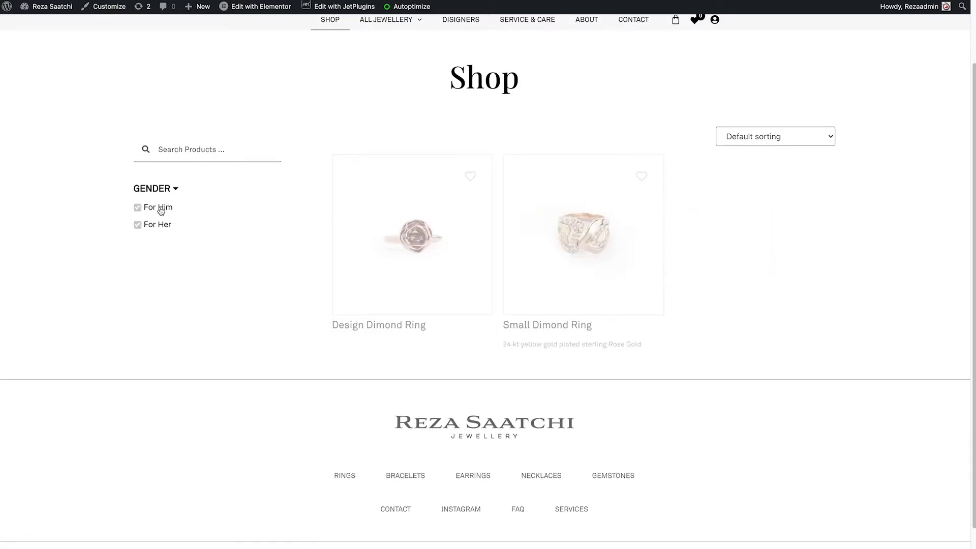
pyautogui.click(161, 210)
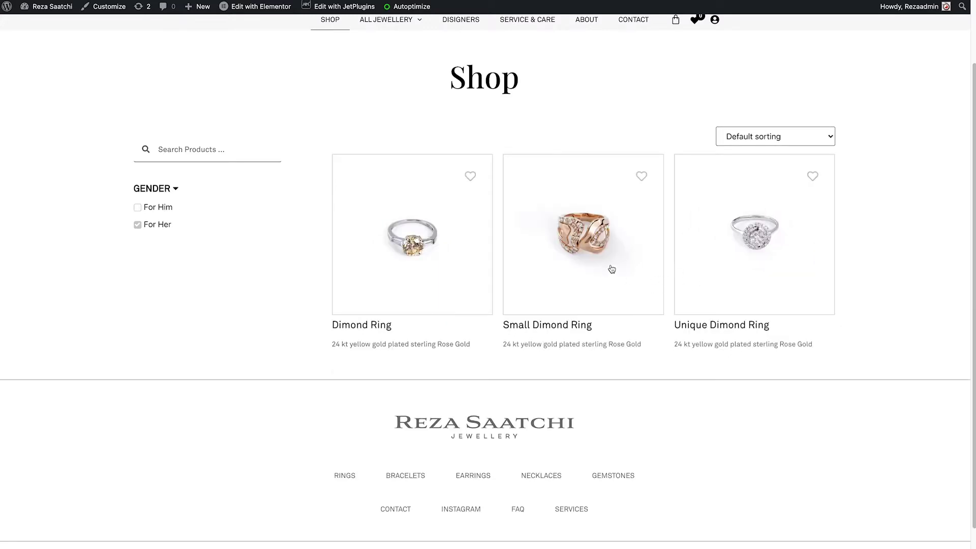
pyautogui.click(151, 228)
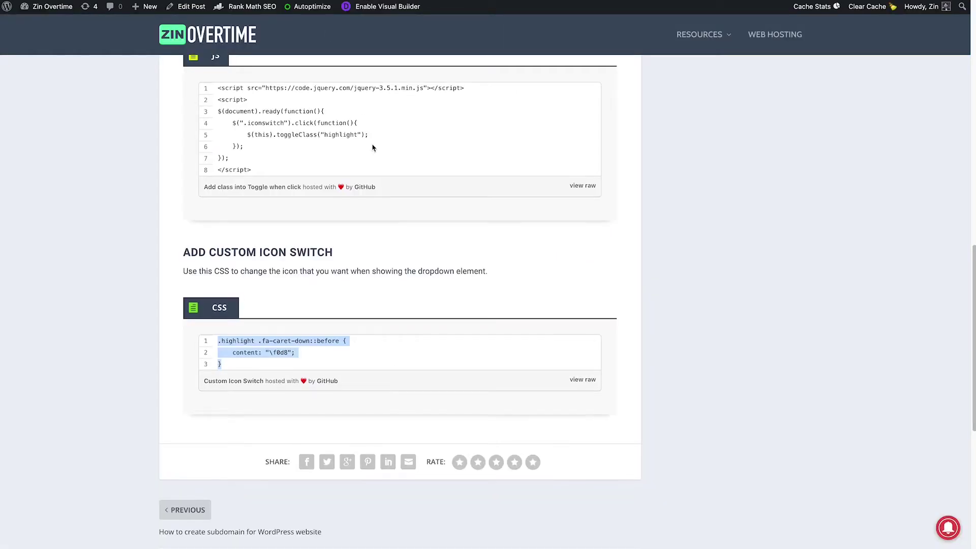
# Step: Copy the showBlock class name from the Collapse WooCommerce Filter article and add it to the Gender button's CSS classes
pyautogui.scroll(5, 373, 145)
pyautogui.scroll(8, 372, 144)
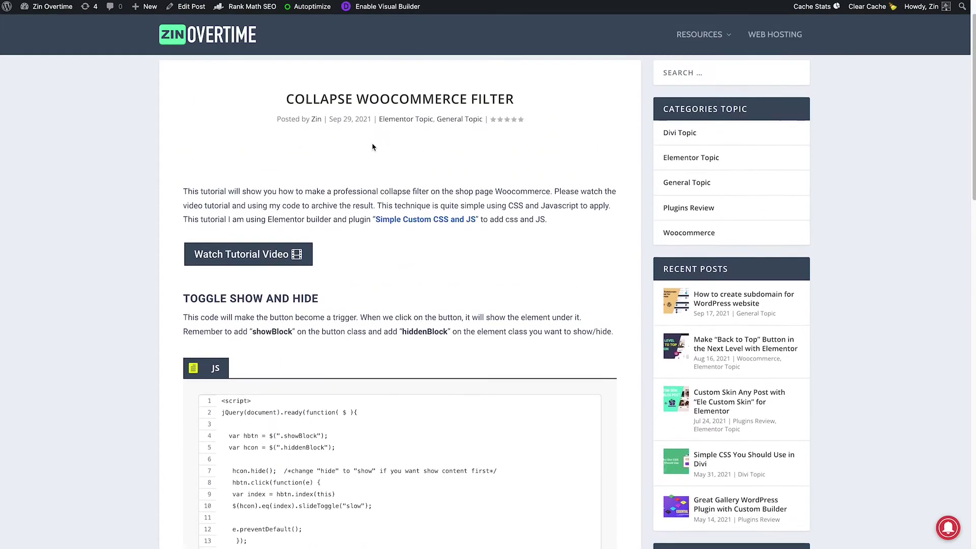
pyautogui.scroll(-2, 372, 147)
pyautogui.scroll(-1, 372, 146)
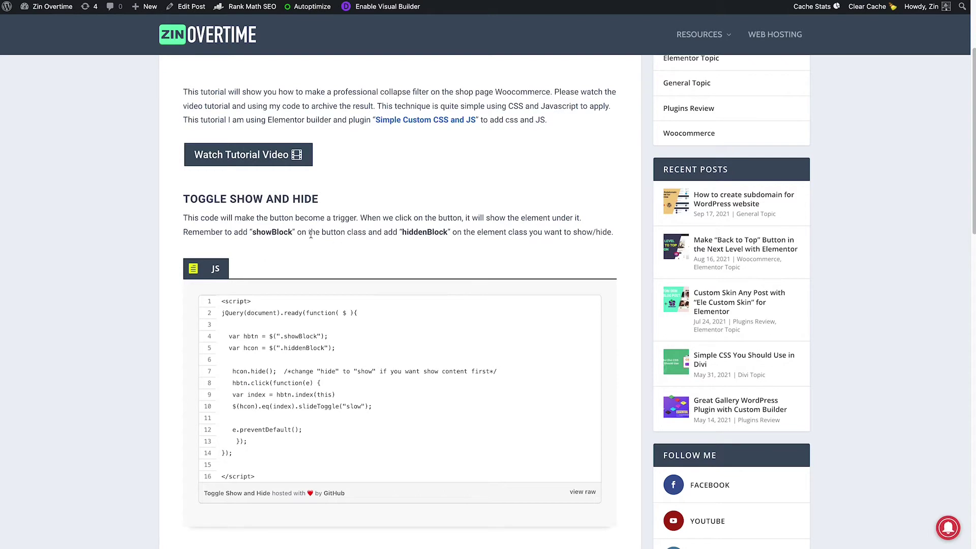
pyautogui.scroll(-1, 310, 234)
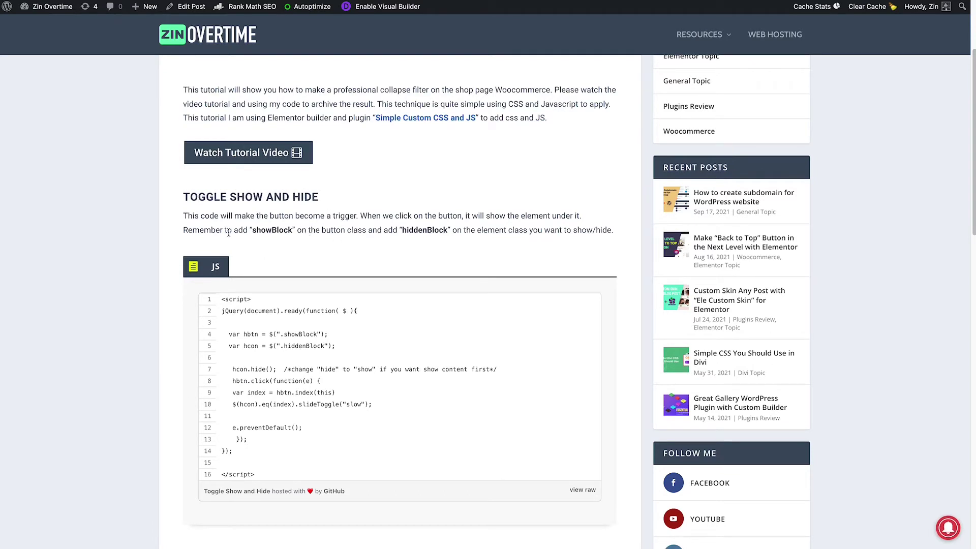
pyautogui.scroll(-2, 228, 233)
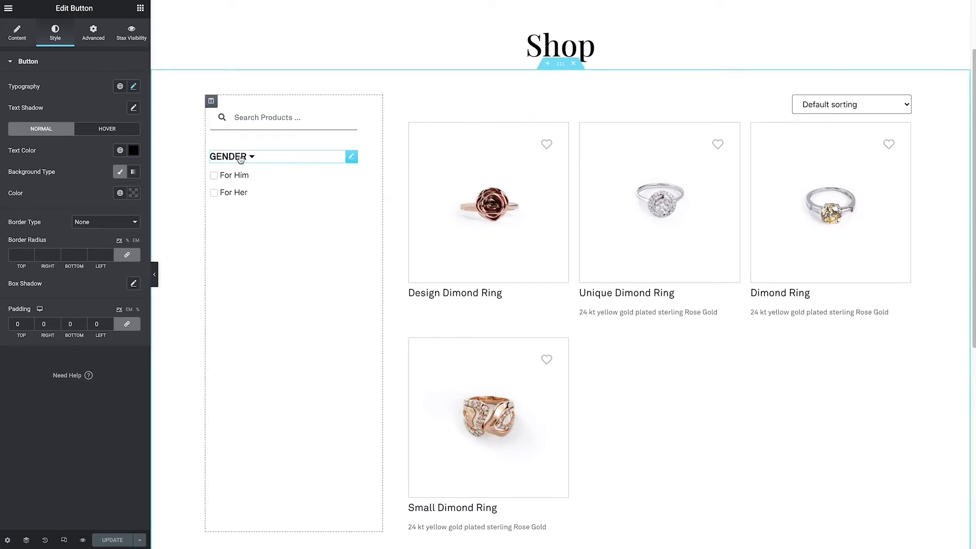
pyautogui.click(93, 34)
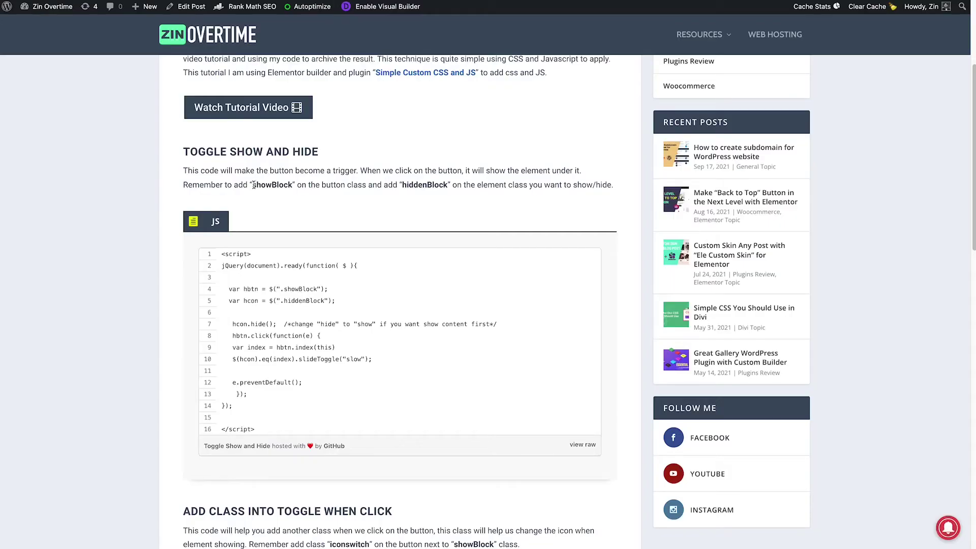
pyautogui.moveTo(253, 186); pyautogui.dragTo(294, 182)
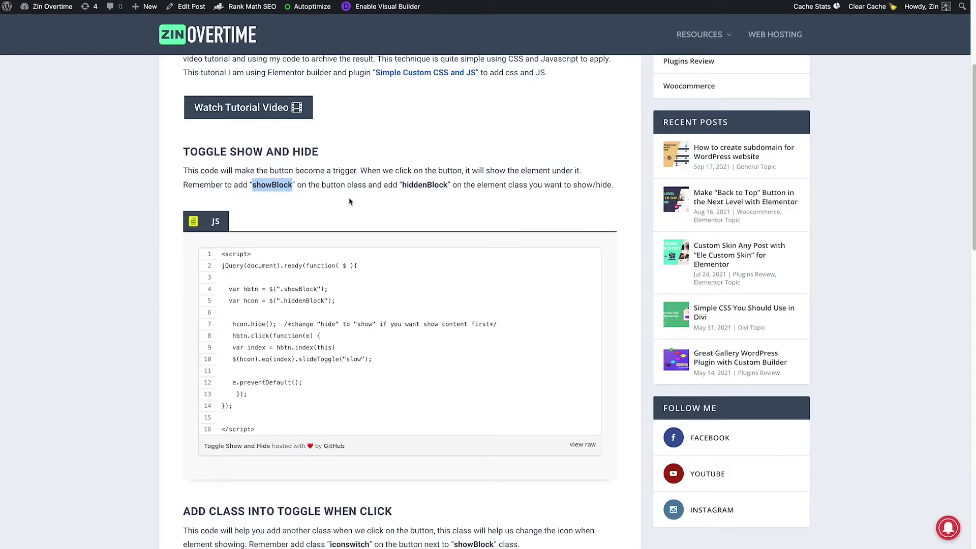
pyautogui.rightClick(277, 186)
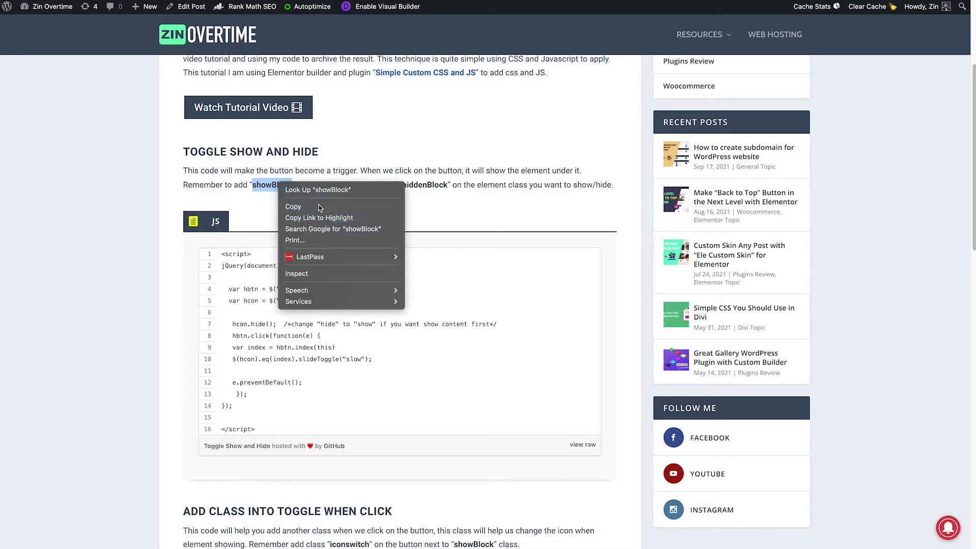
pyautogui.click(299, 205)
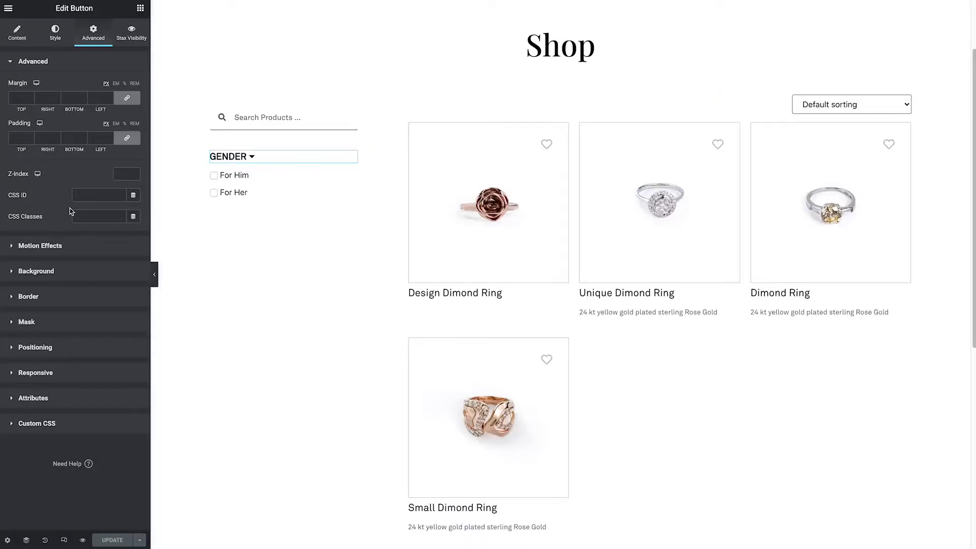
pyautogui.click(89, 216)
pyautogui.hotkey('ctrl', 'v')
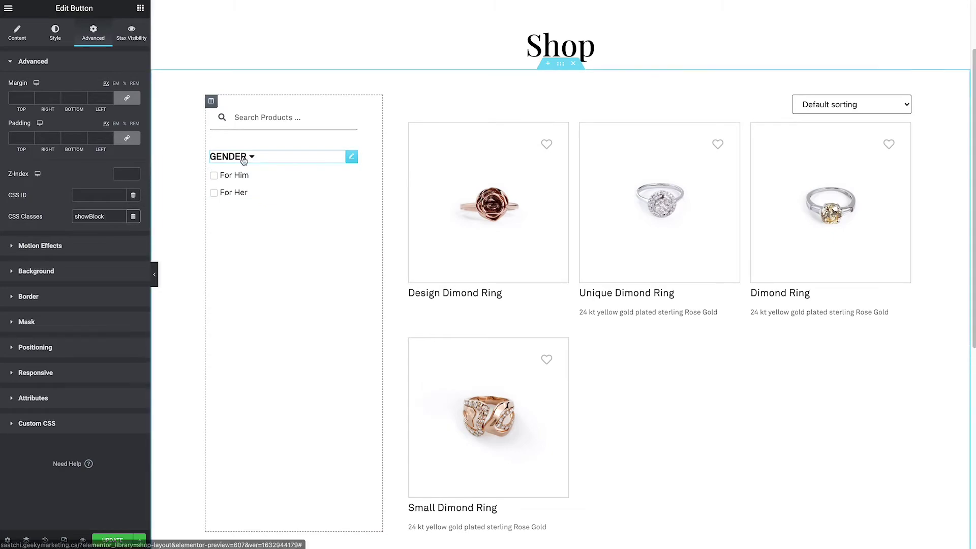
# Step: Copy the hiddenBlock class name from the article, add it to the Checkboxes Filter's CSS classes, and update the template
pyautogui.click(336, 192)
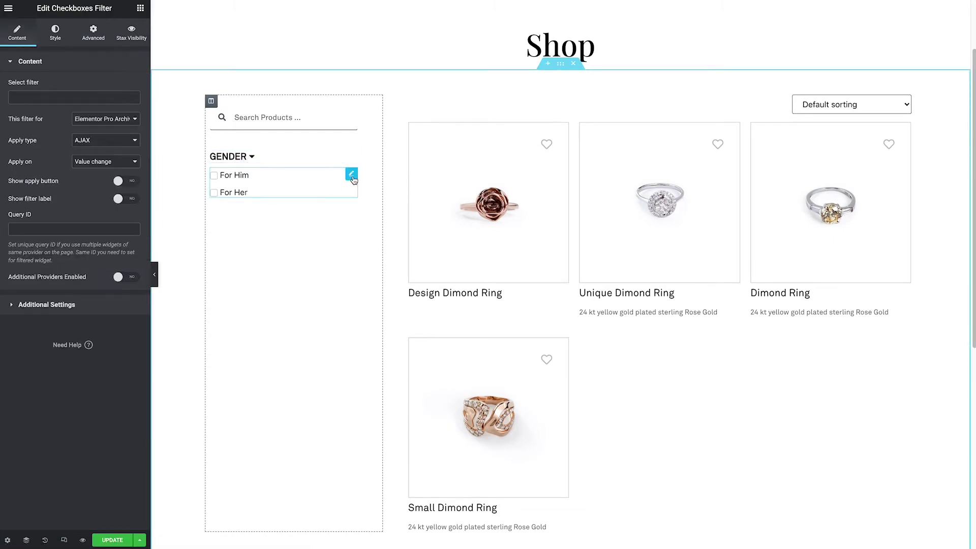
pyautogui.click(318, 21)
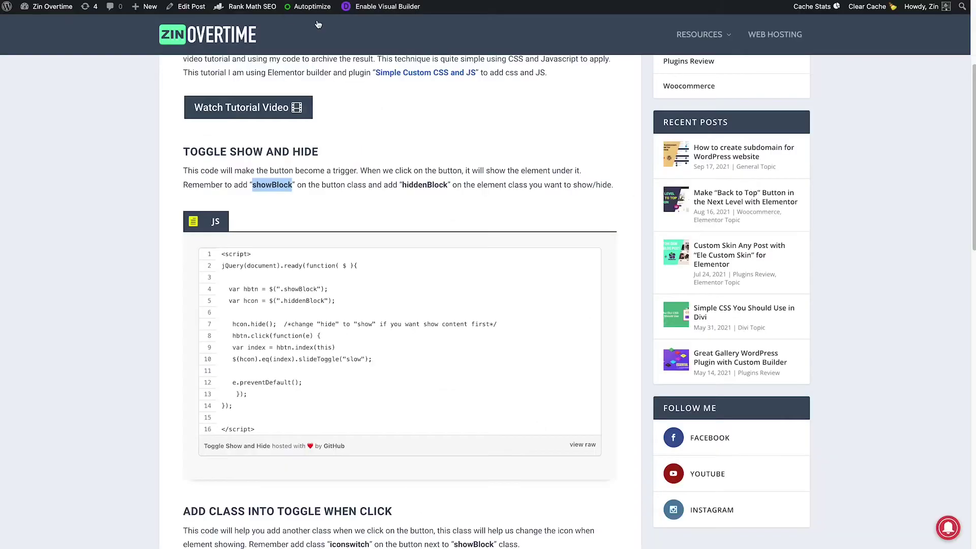
pyautogui.click(403, 186)
pyautogui.moveTo(403, 186); pyautogui.dragTo(448, 179)
pyautogui.rightClick(433, 187)
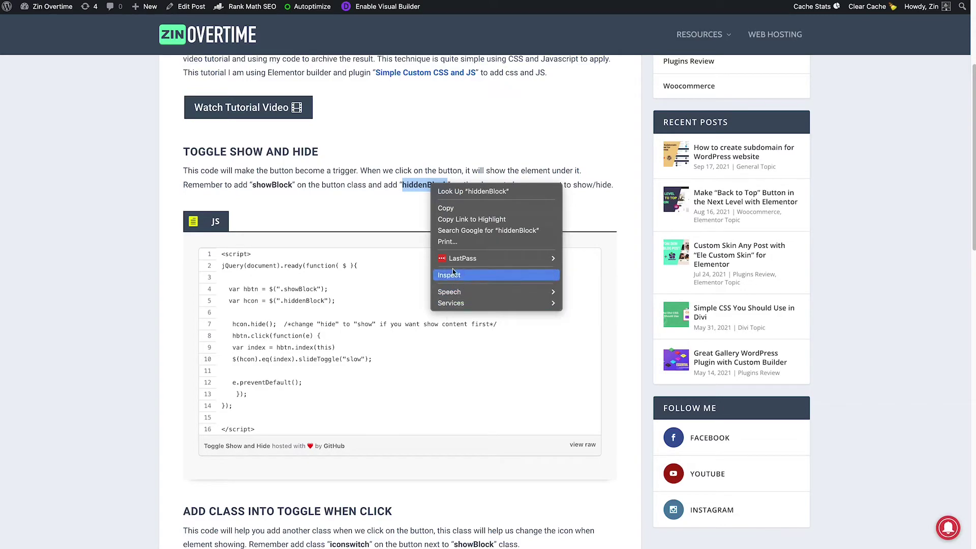
pyautogui.click(446, 208)
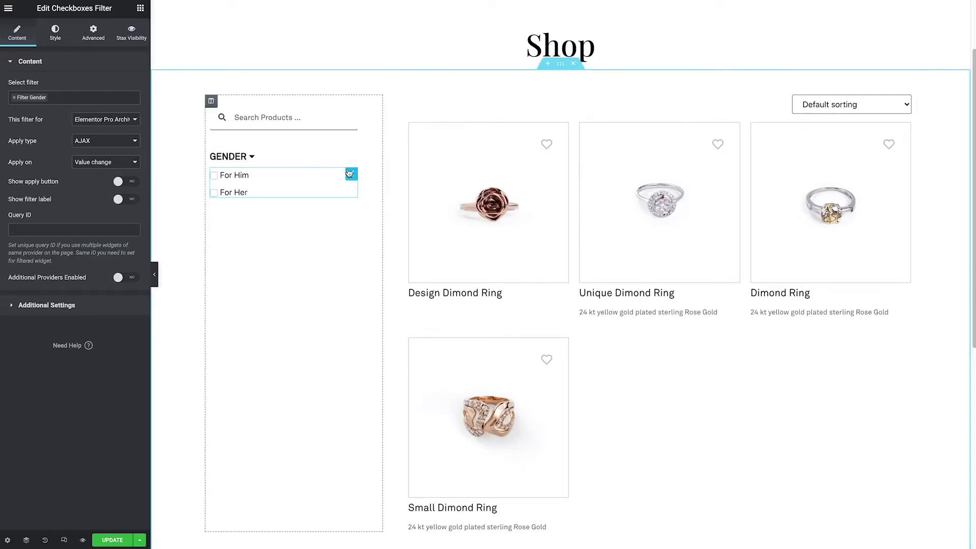
pyautogui.click(98, 37)
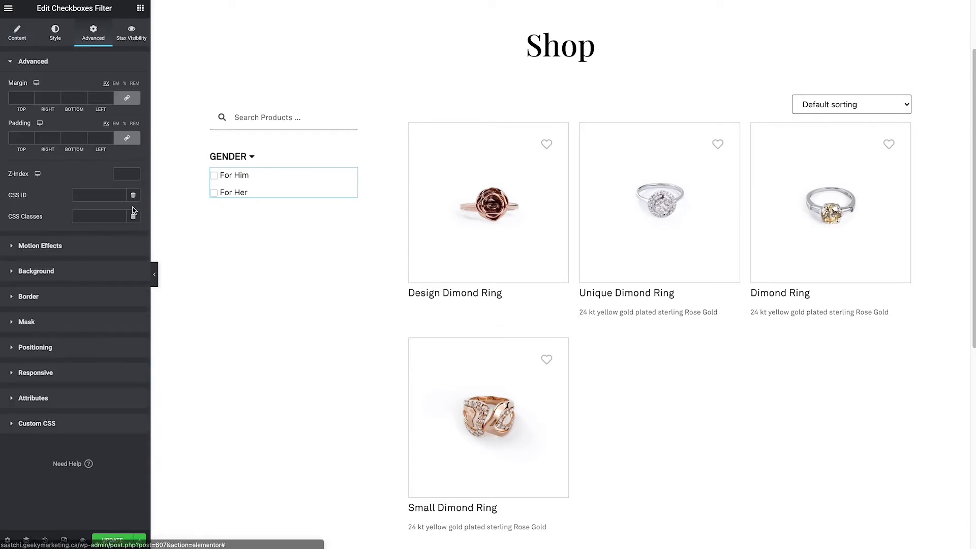
pyautogui.click(96, 217)
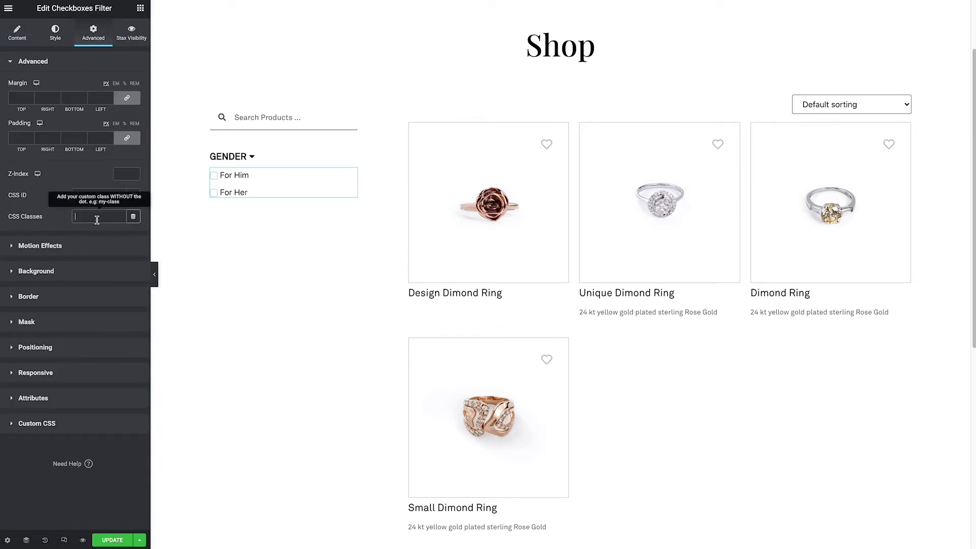
pyautogui.hotkey('ctrl', 'v')
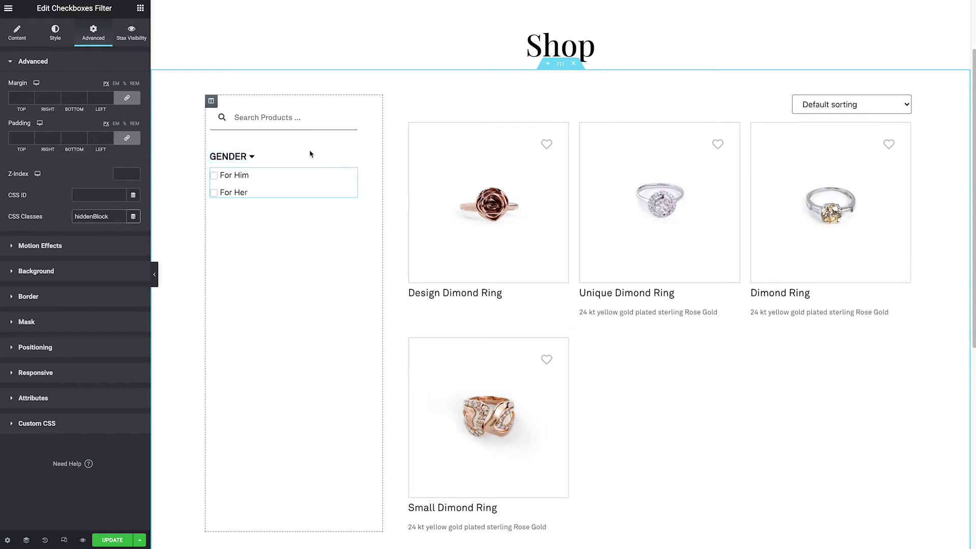
pyautogui.click(112, 542)
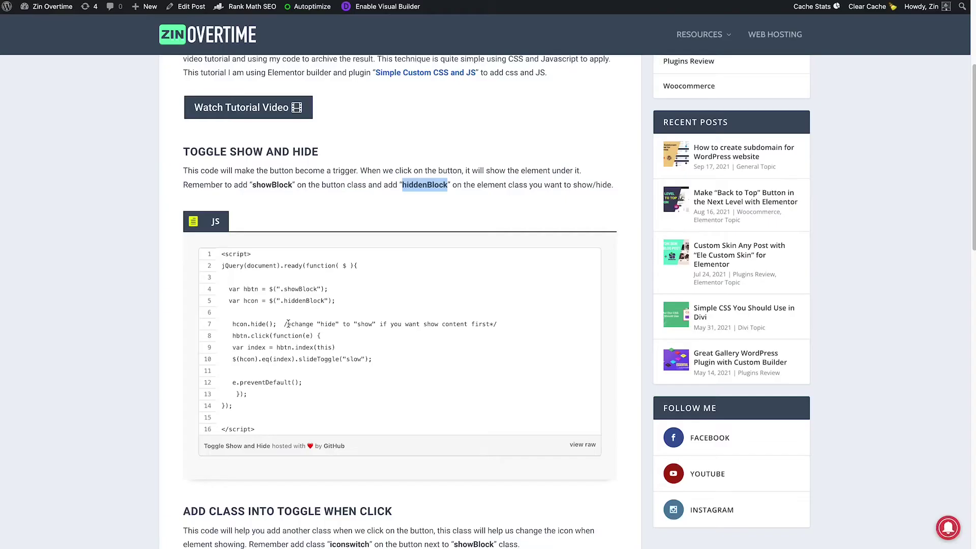
# Step: Leave the Elementor editor for the WordPress dashboard and start a new custom JS code entry
pyautogui.scroll(-3, 286, 274)
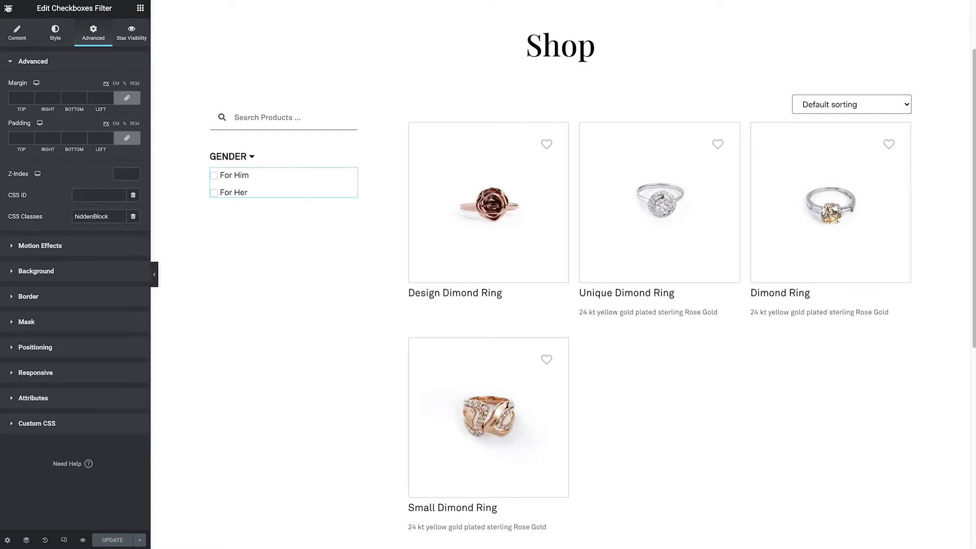
pyautogui.click(8, 8)
pyautogui.click(55, 187)
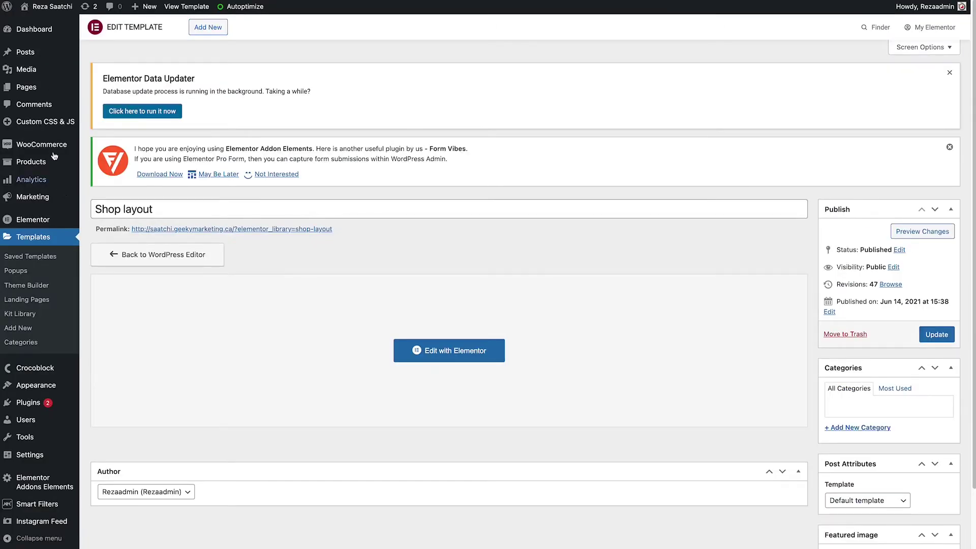
pyautogui.moveTo(50, 123)
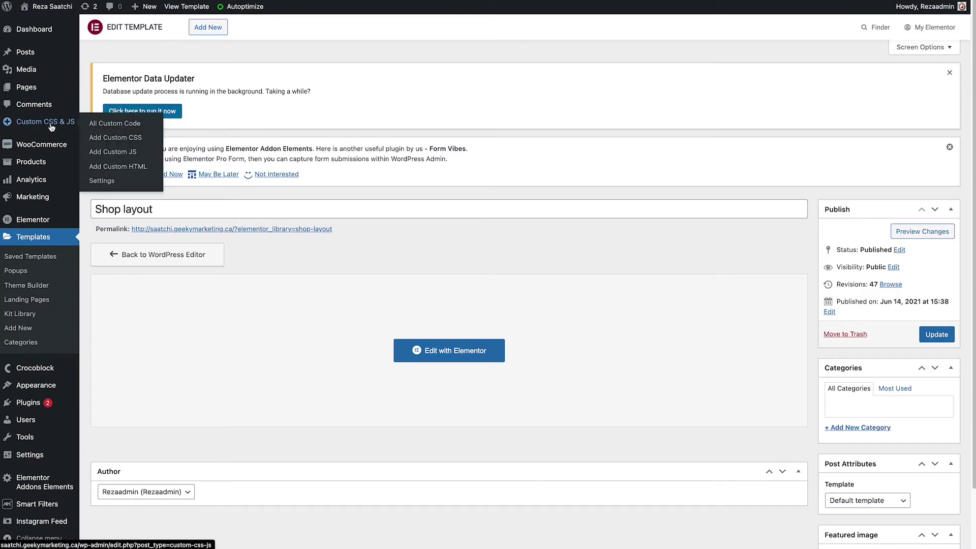
pyautogui.click(114, 152)
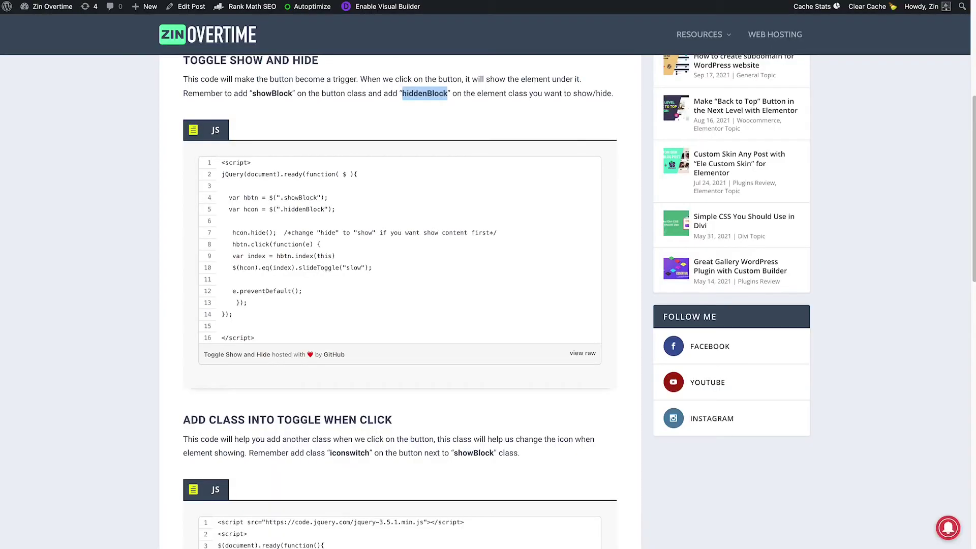
# Step: Copy the heading TOGGLE SHOW AND HIDE from the article and use it as the new JS code's title
pyautogui.scroll(1, 293, 169)
pyautogui.moveTo(325, 124); pyautogui.dragTo(184, 115)
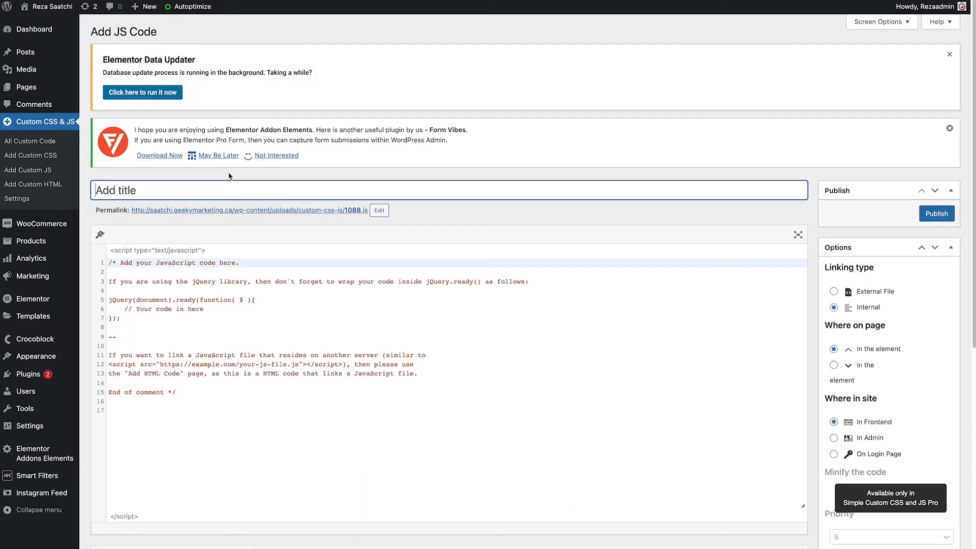
pyautogui.press('super+v')
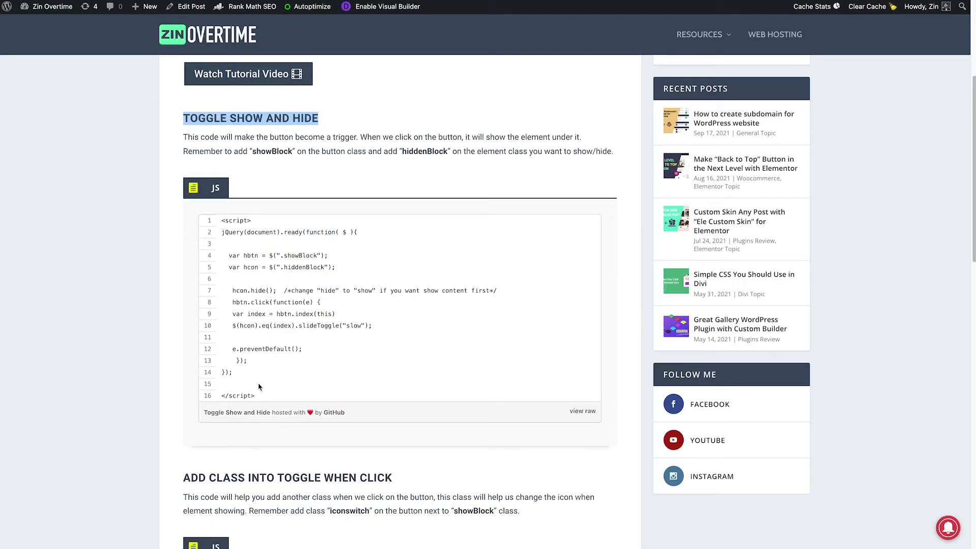
# Step: Copy the article's full Toggle Show and Hide script, replace the default JavaScript comment with it, and publish the code
pyautogui.moveTo(261, 396); pyautogui.dragTo(211, 220)
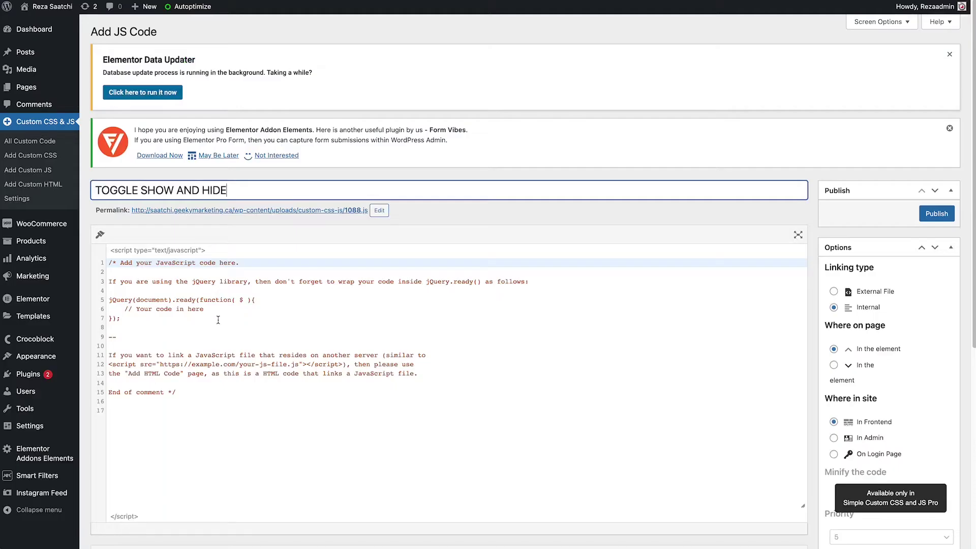
pyautogui.click(214, 337)
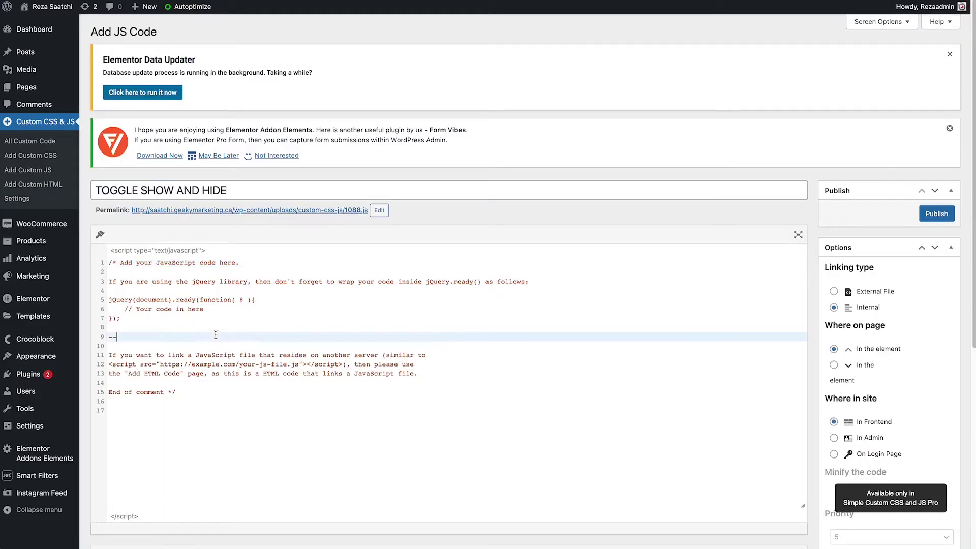
pyautogui.hotkey('ctrl', 'a')
pyautogui.press('Right')
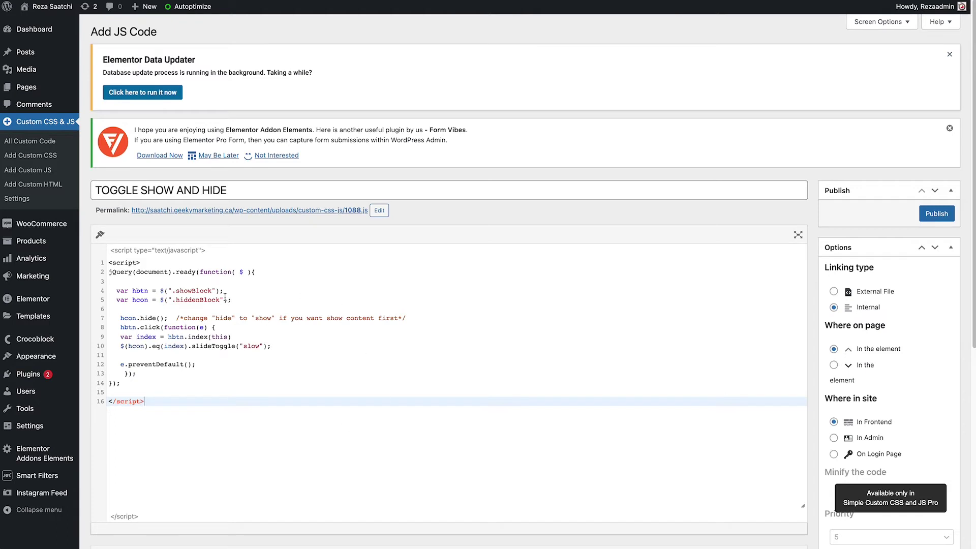
pyautogui.scroll(-3, 380, 329)
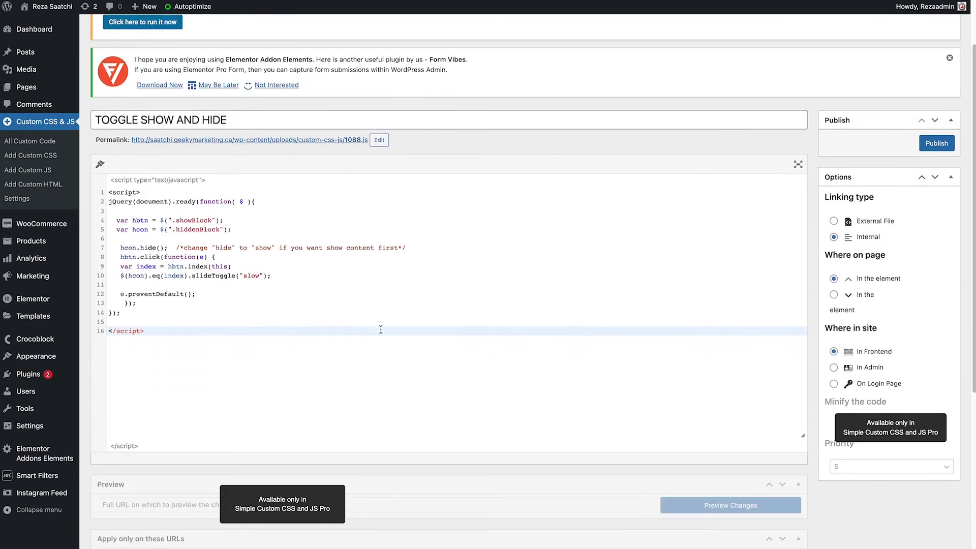
pyautogui.scroll(3, 380, 329)
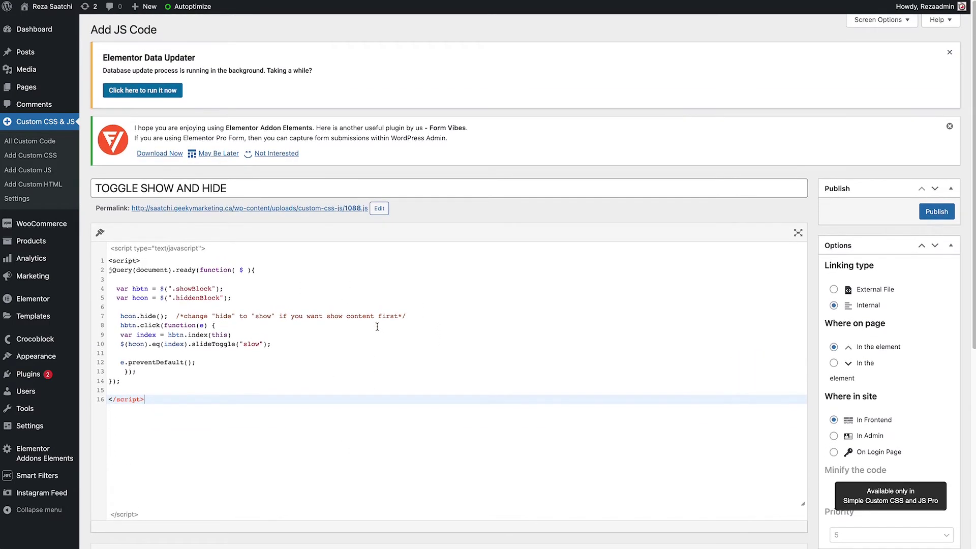
pyautogui.click(932, 218)
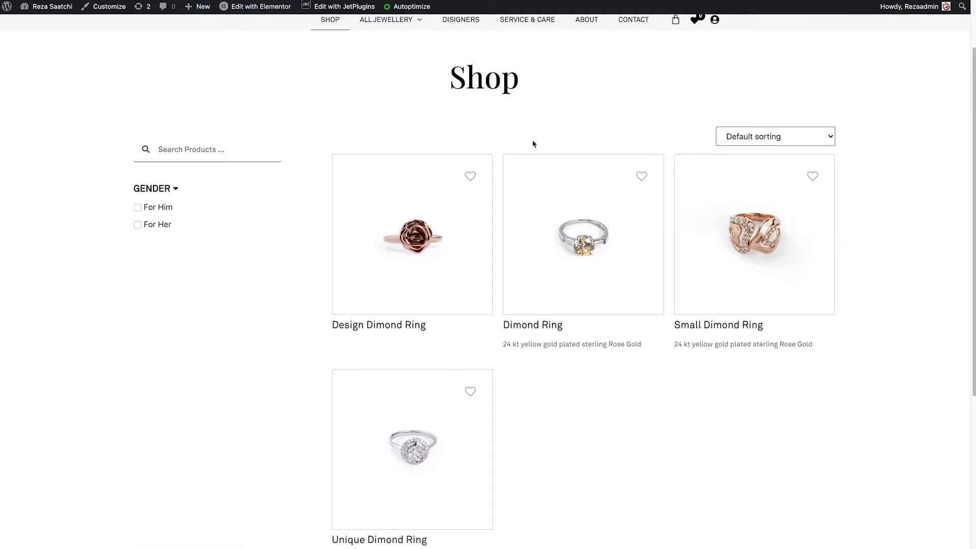
# Step: Reload the live Shop page and test collapsing and expanding the filter options with the Gender button
pyautogui.press('super+r')
pyautogui.click(171, 189)
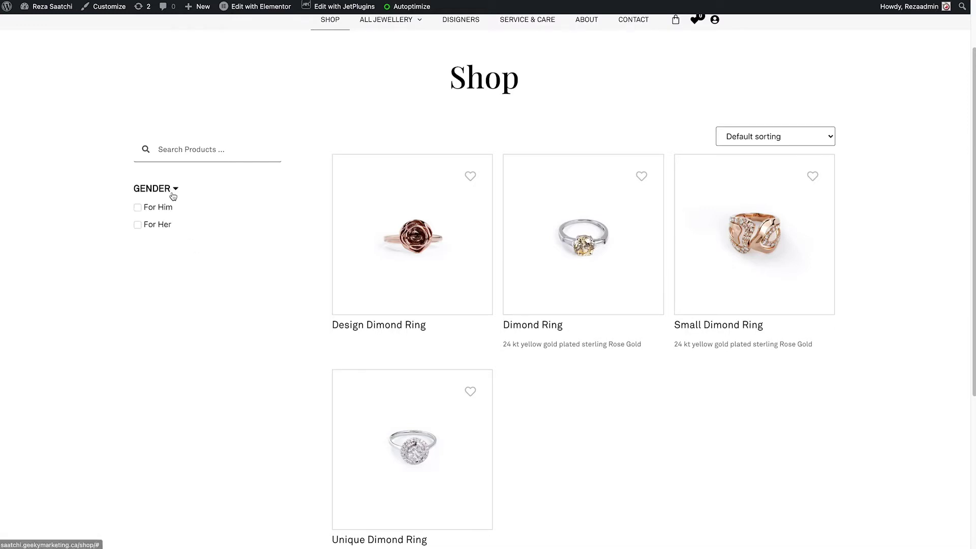
pyautogui.click(173, 195)
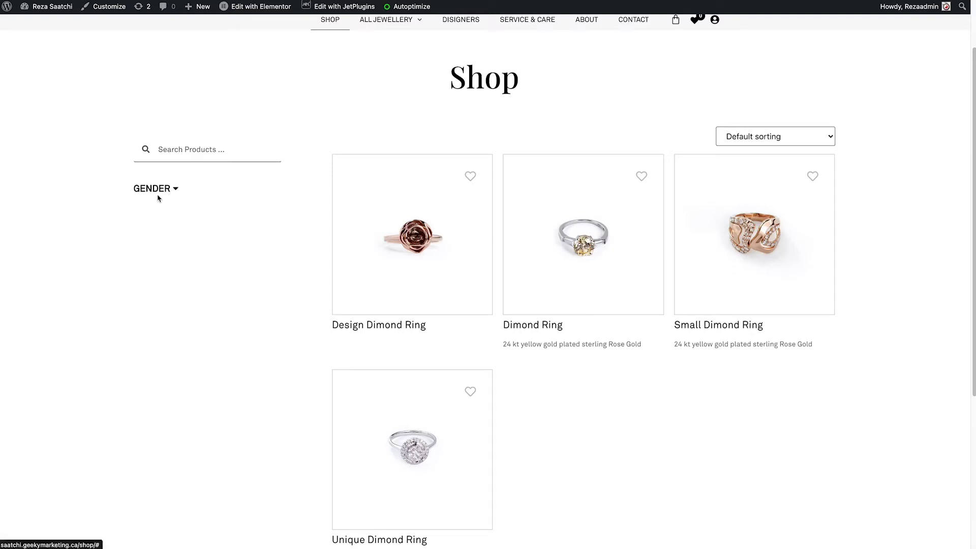
pyautogui.click(159, 196)
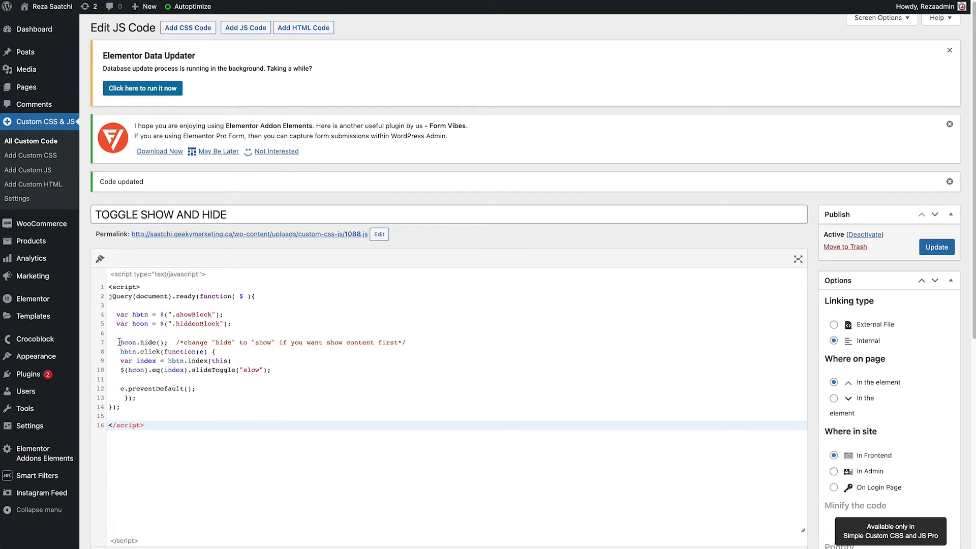
# Step: Change hcon.hide() to hcon.show() in the toggle script and update the code
pyautogui.moveTo(119, 342); pyautogui.dragTo(422, 342)
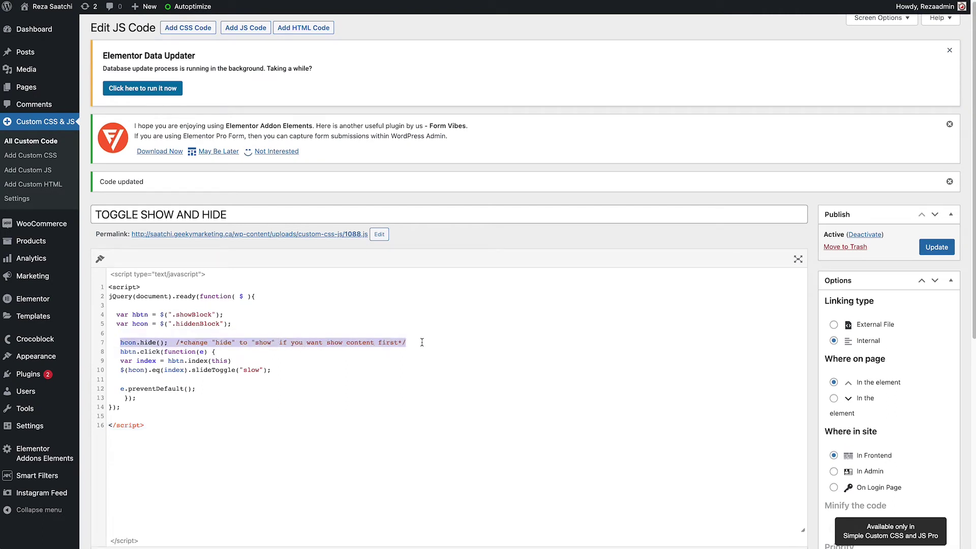
pyautogui.click(275, 351)
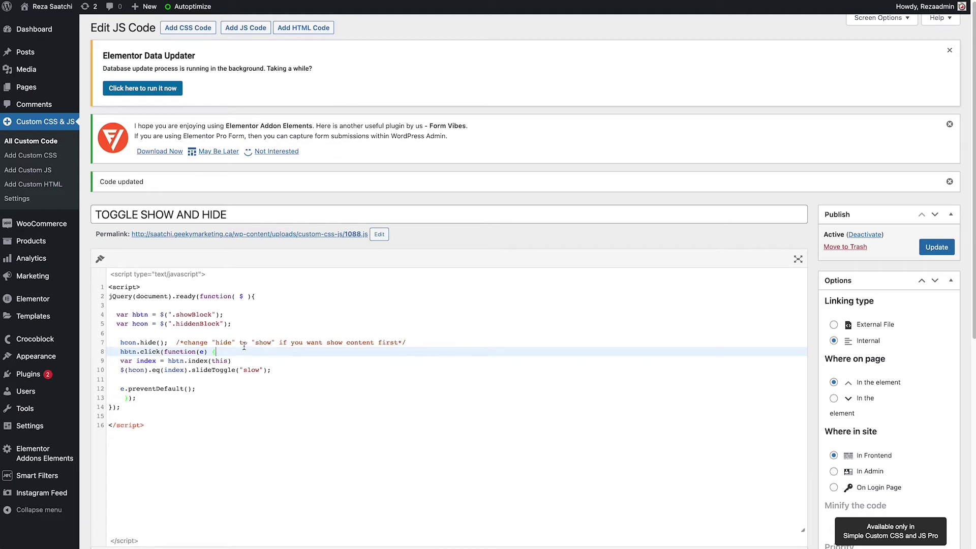
pyautogui.doubleClick(150, 342)
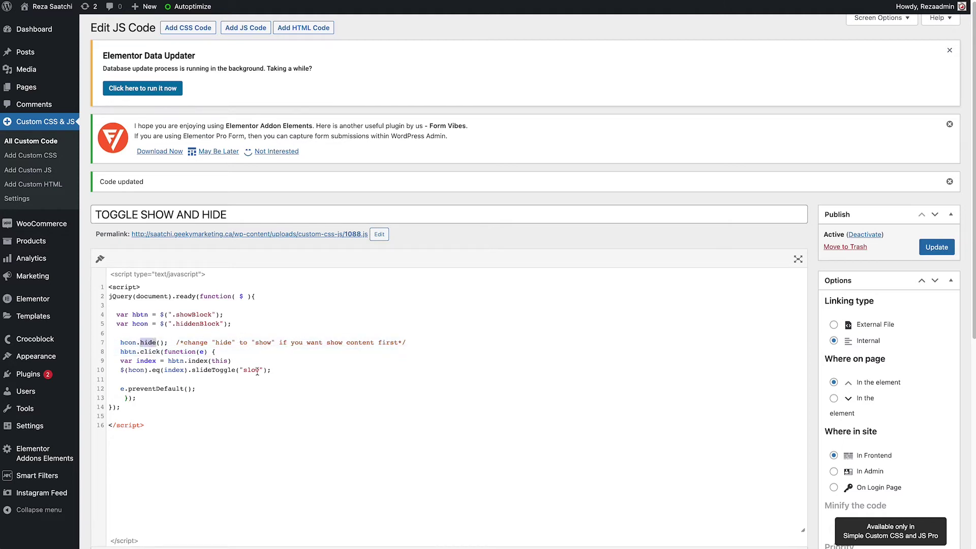
pyautogui.write('show')
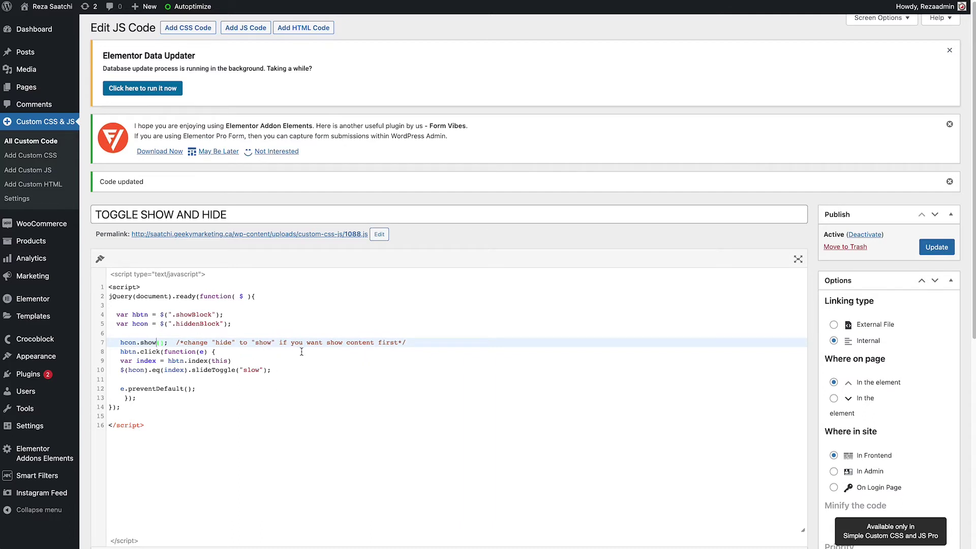
pyautogui.click(941, 249)
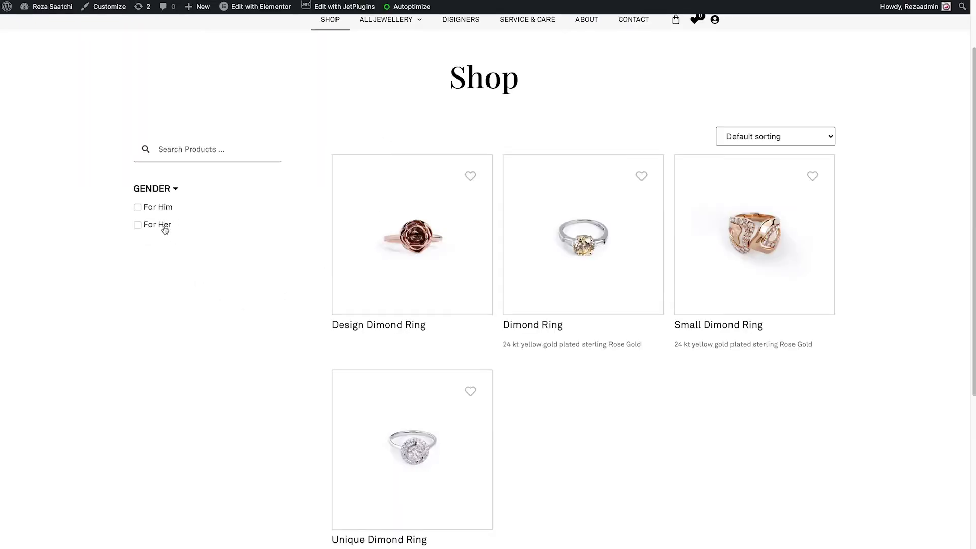
# Step: Check the Gender toggle on the live Shop page with the options shown first
pyautogui.click(175, 189)
pyautogui.click(166, 191)
pyautogui.click(168, 187)
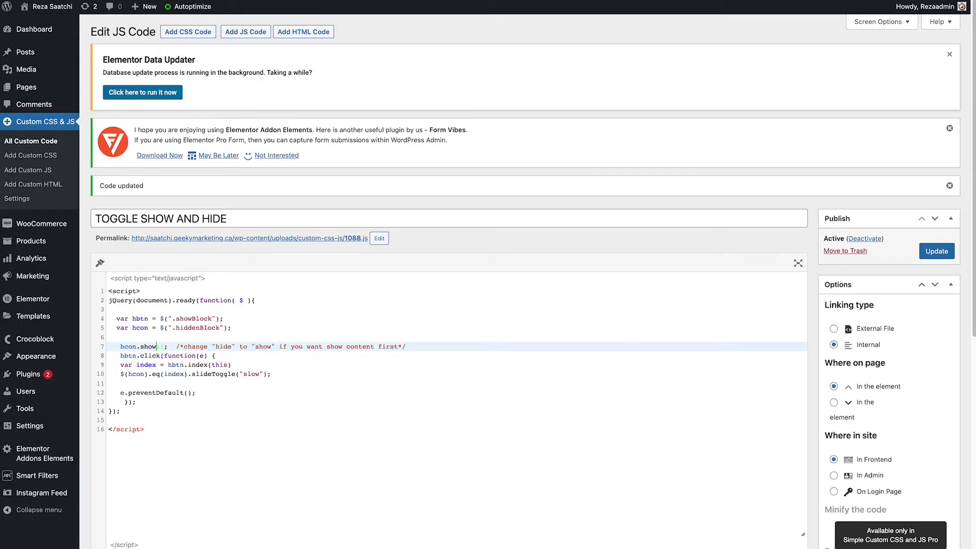
# Step: Set the hcon call in the script back to hide() and update the code
pyautogui.press('BackSpace')
pyautogui.press('BackSpace')
pyautogui.press('BackSpace')
pyautogui.press('BackSpace')
pyautogui.write('hid')
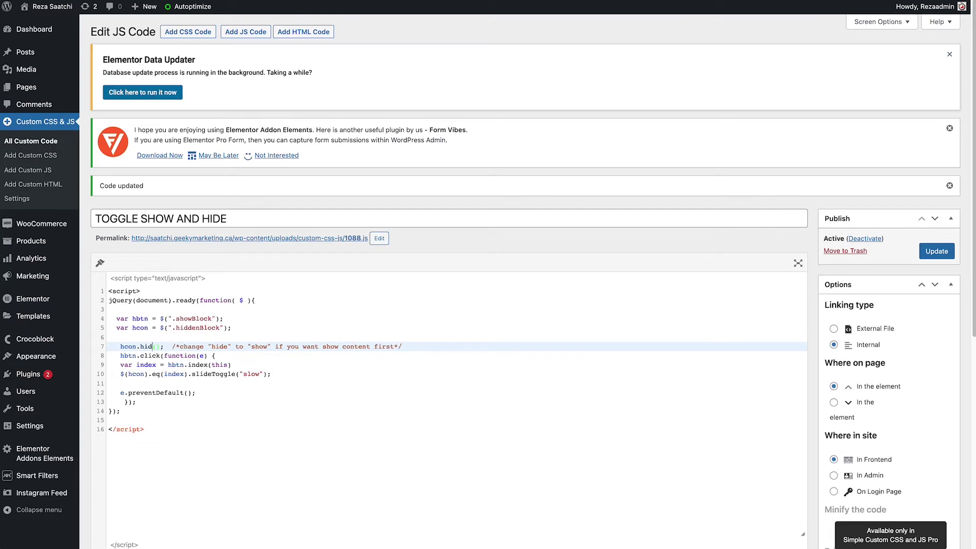
pyautogui.write('e')
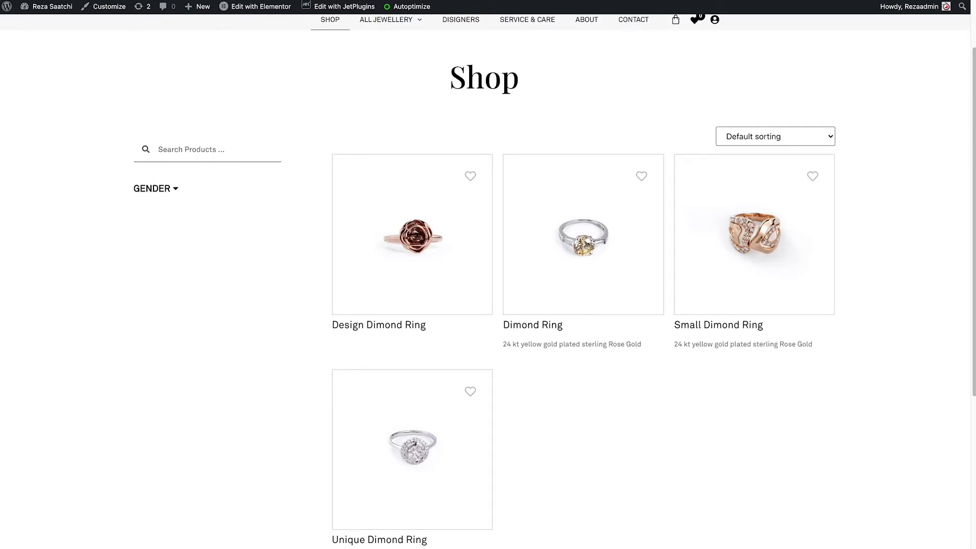
pyautogui.scroll(-2, 185, 236)
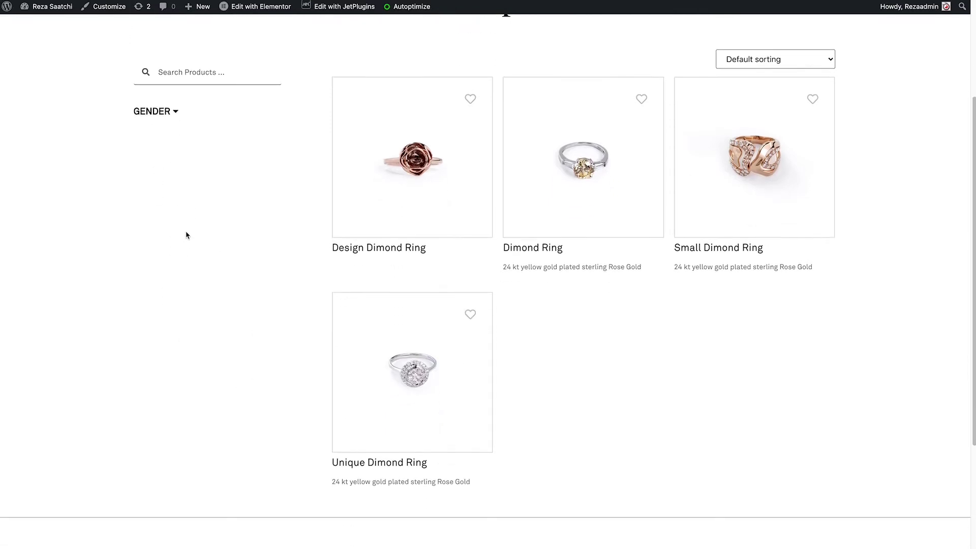
pyautogui.scroll(-2, 187, 243)
pyautogui.scroll(3, 188, 246)
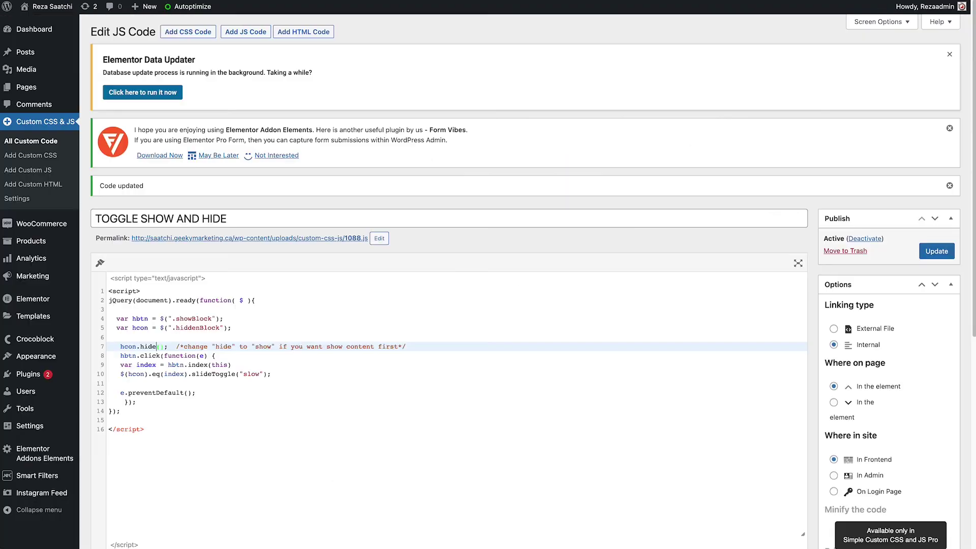
pyautogui.click(940, 251)
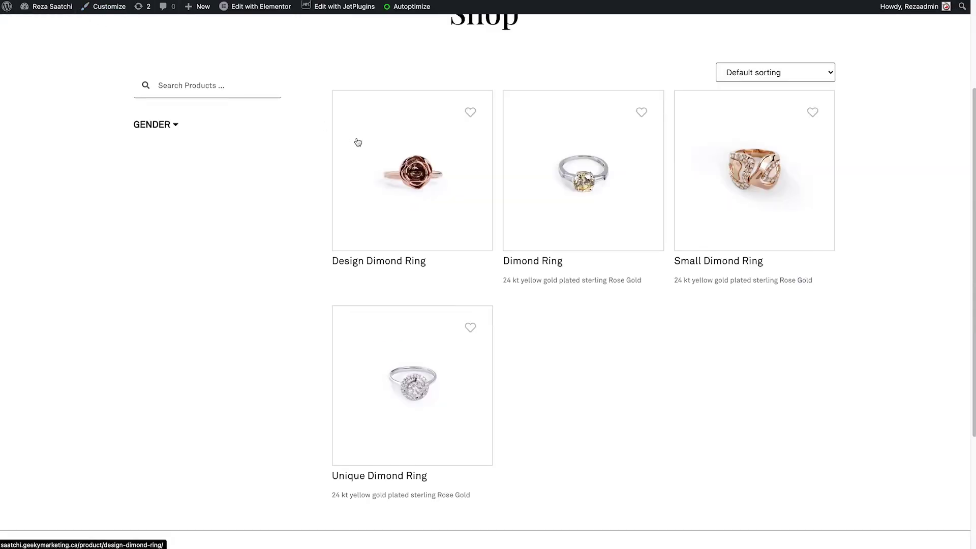
# Step: Test the Gender toggle on the live Shop page by expanding and collapsing its options several times
pyautogui.click(172, 131)
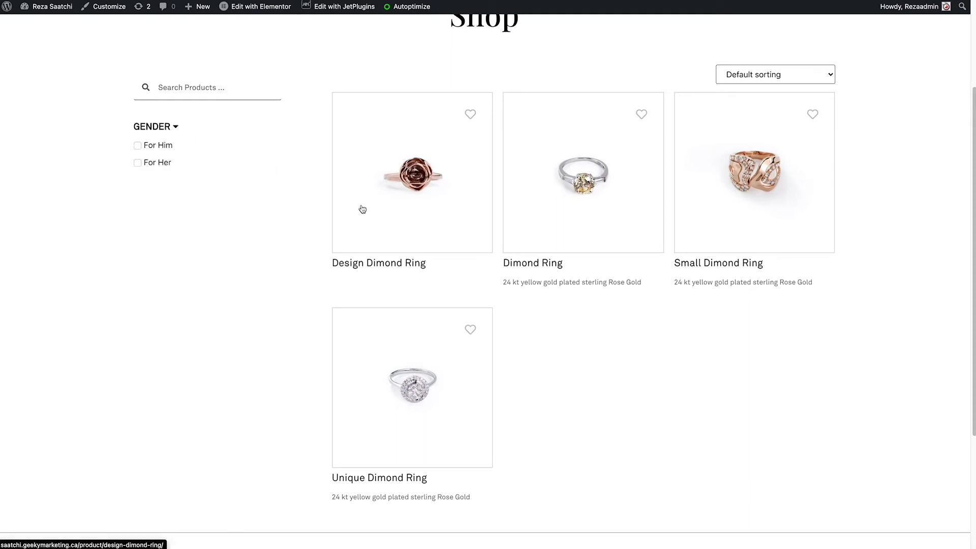
pyautogui.click(164, 129)
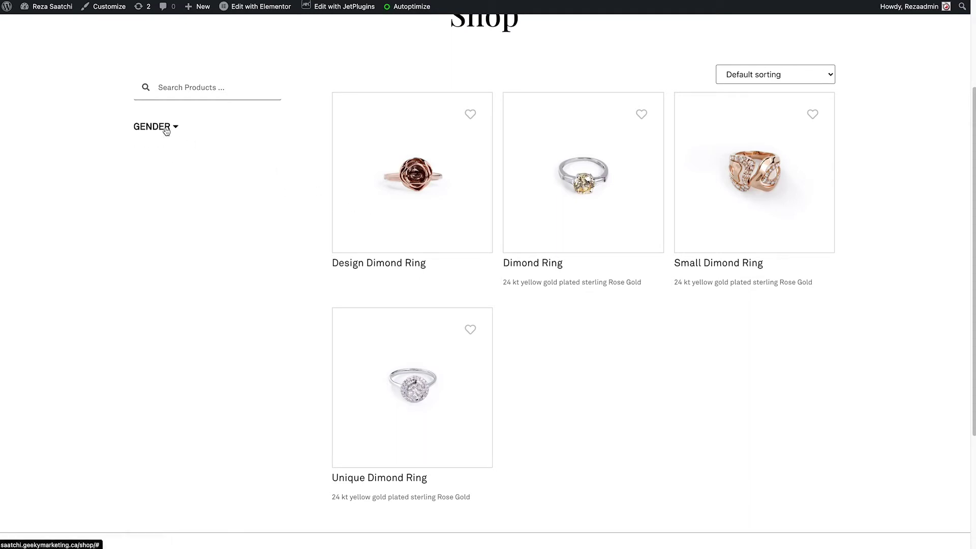
pyautogui.click(164, 129)
pyautogui.click(165, 129)
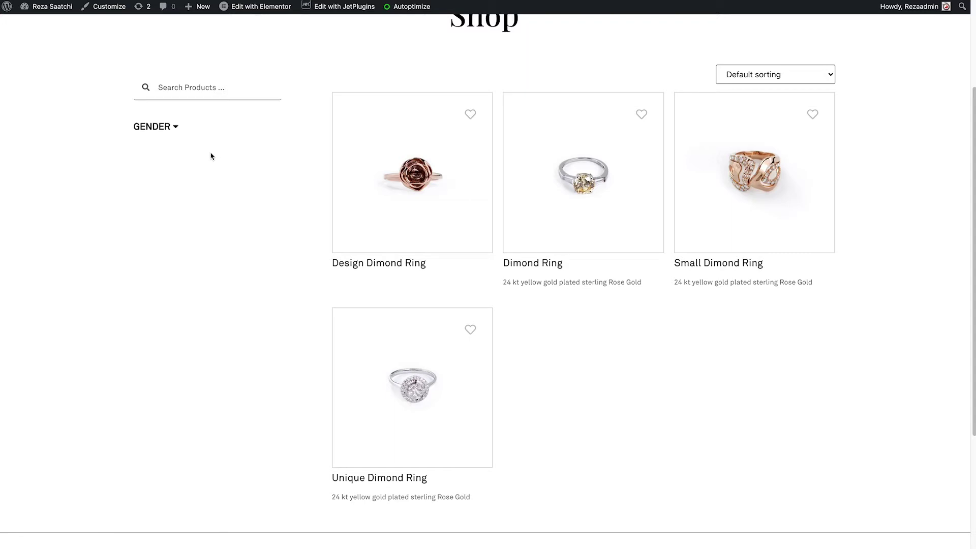
pyautogui.click(175, 128)
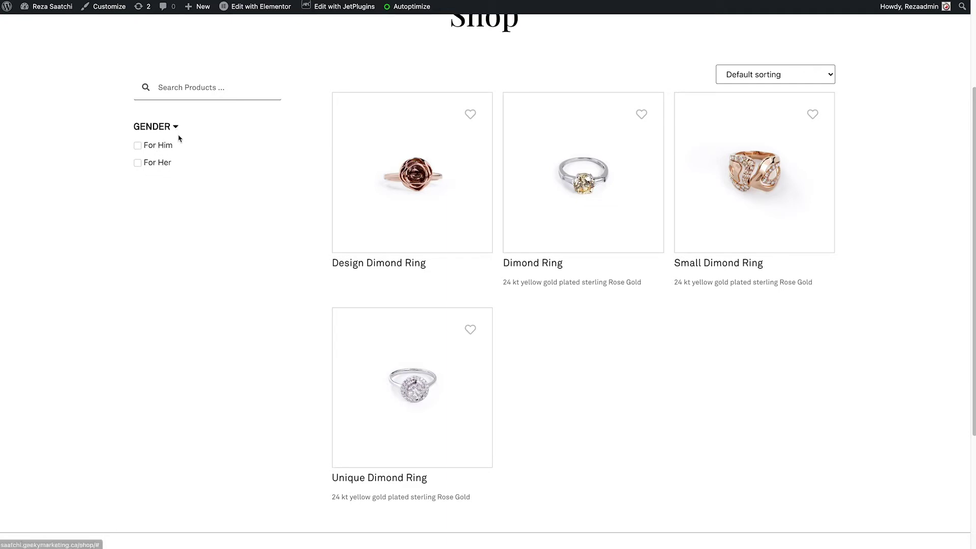
pyautogui.click(175, 127)
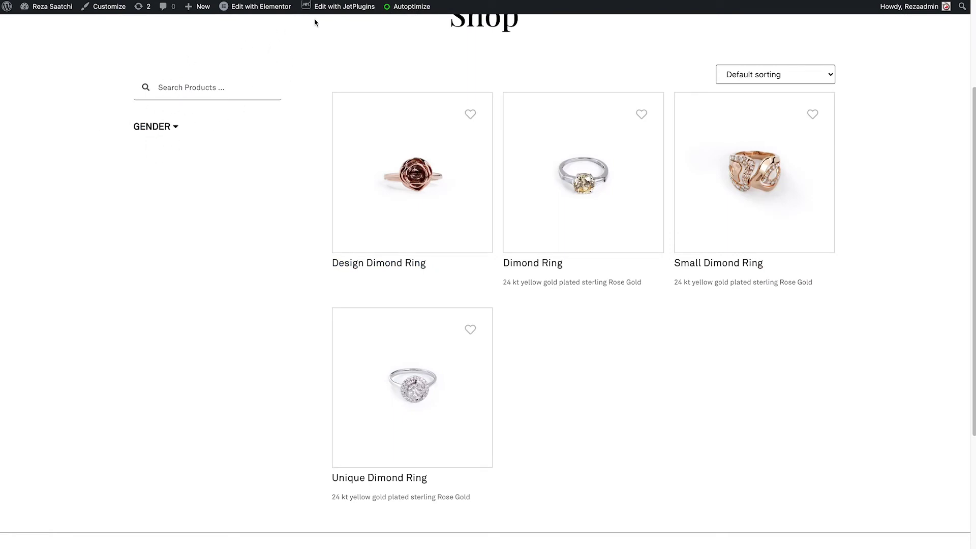
# Step: Open the Shop layout products archive template in Elementor and go to the sidebar's Gender filter group
pyautogui.moveTo(265, 7)
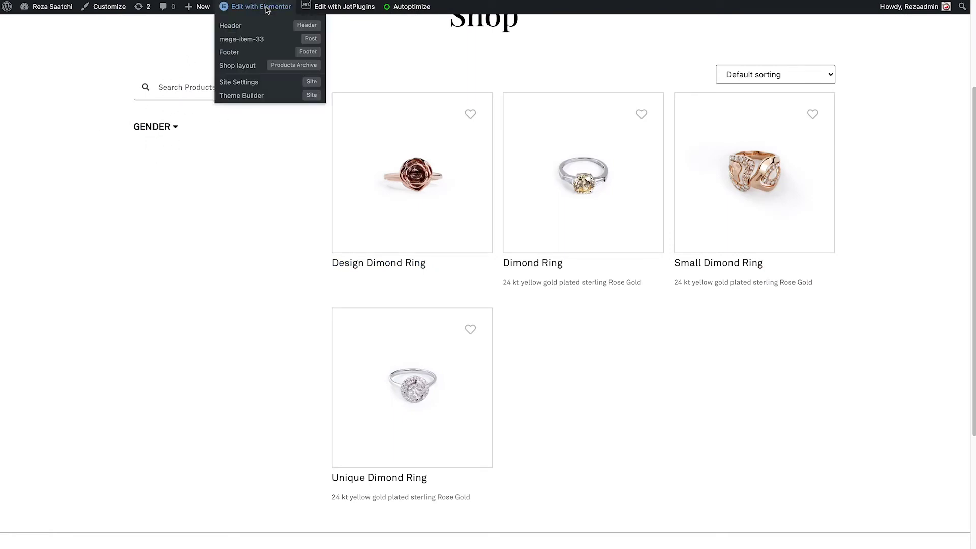
pyautogui.click(243, 67)
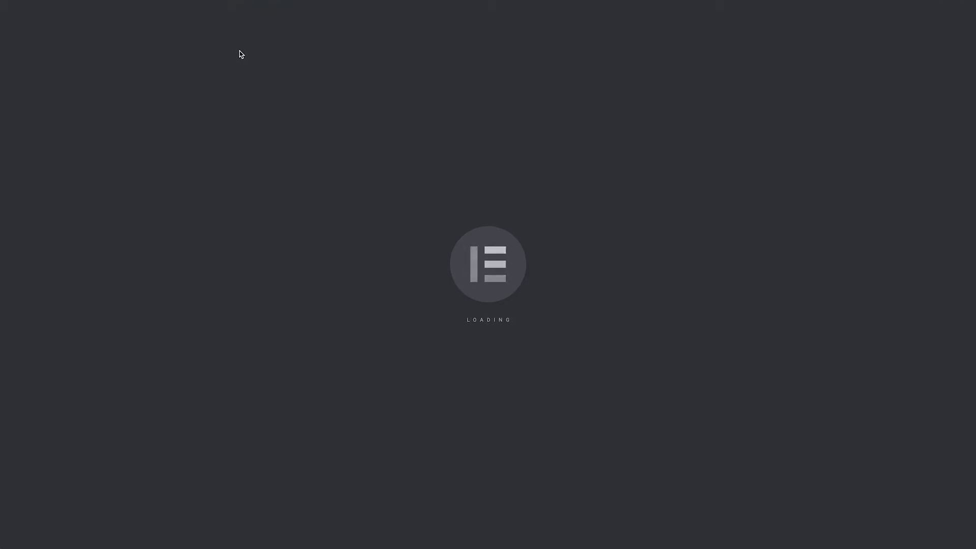
pyautogui.scroll(-1, 399, 222)
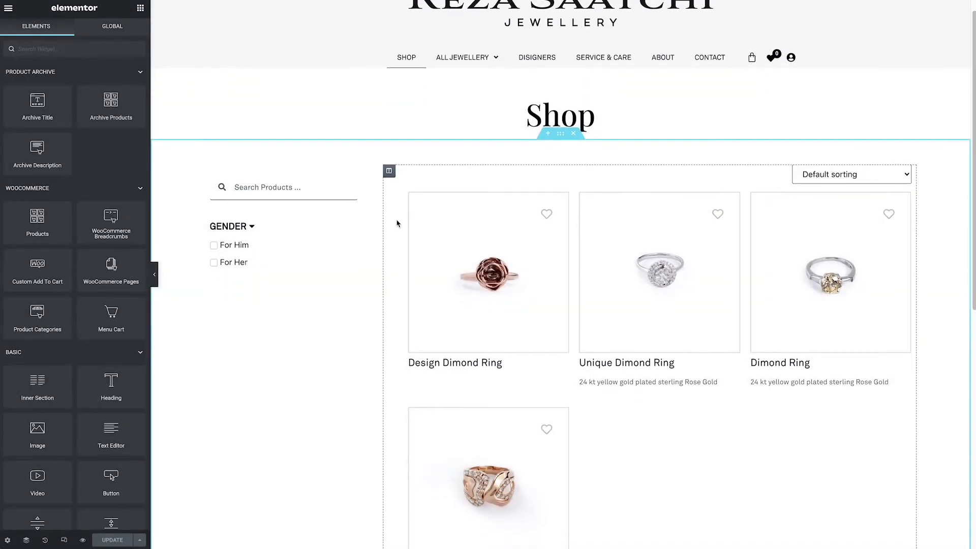
pyautogui.scroll(-2, 397, 224)
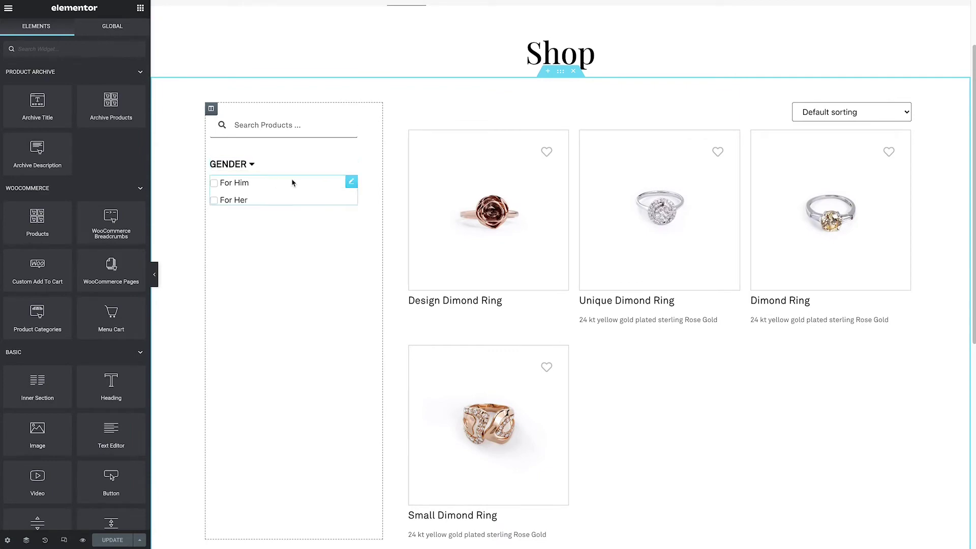
# Step: Copy the class name iconswitch from the "Add class into toggle when click" section of the ZinOvertime tutorial page
pyautogui.click(451, 7)
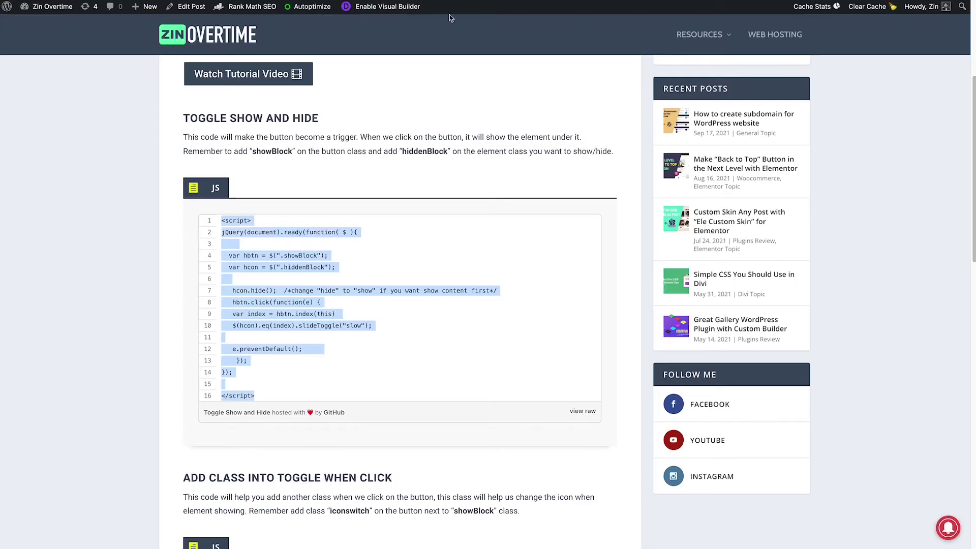
pyautogui.scroll(-3, 455, 154)
pyautogui.scroll(2, 455, 157)
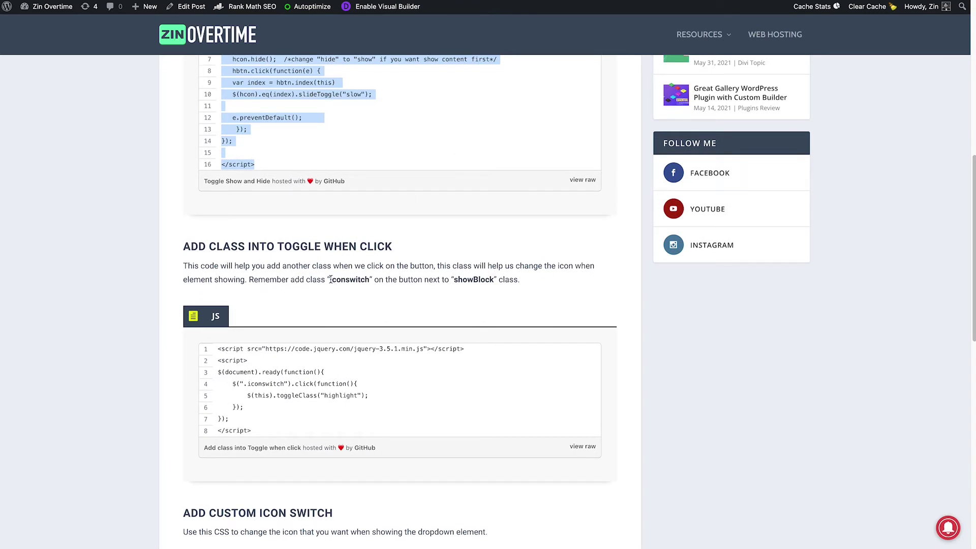
pyautogui.moveTo(330, 280); pyautogui.dragTo(369, 276)
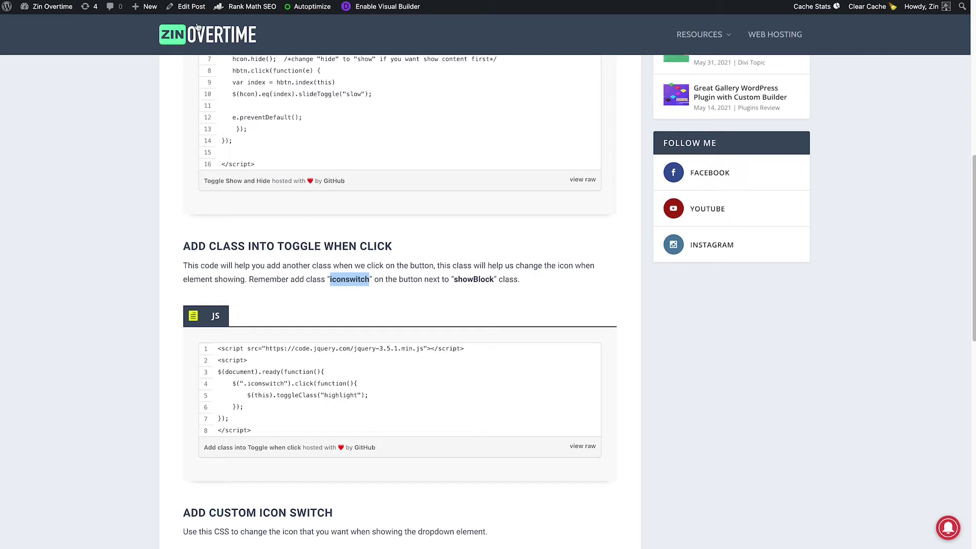
pyautogui.rightClick(352, 281)
pyautogui.click(381, 305)
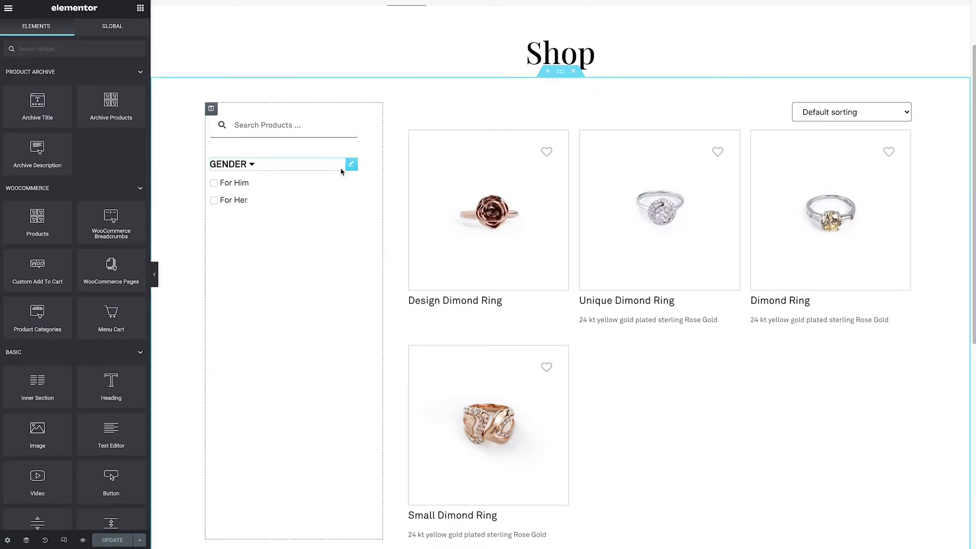
# Step: Set the Gender button's CSS classes to "showBlock iconswitch" in the Elementor template and update it
pyautogui.click(350, 167)
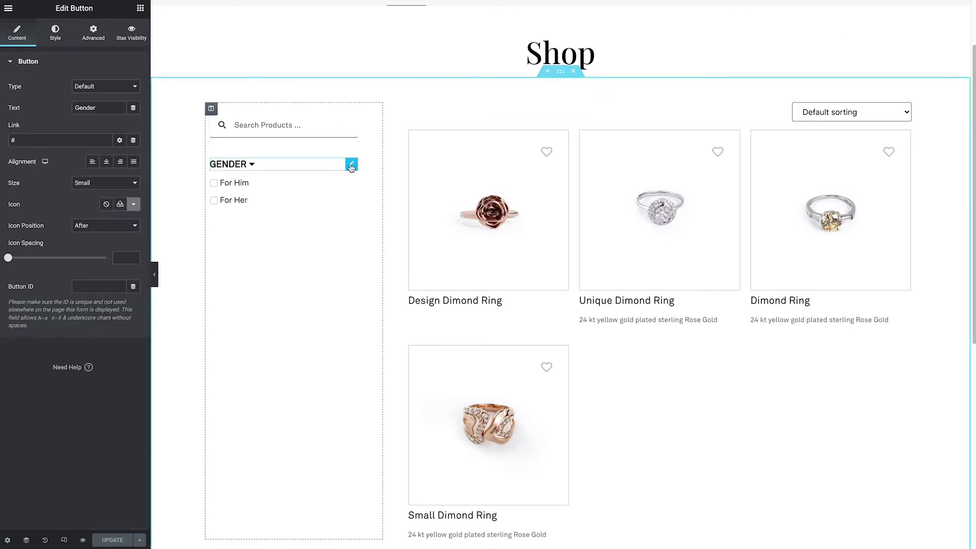
pyautogui.click(98, 34)
pyautogui.click(113, 217)
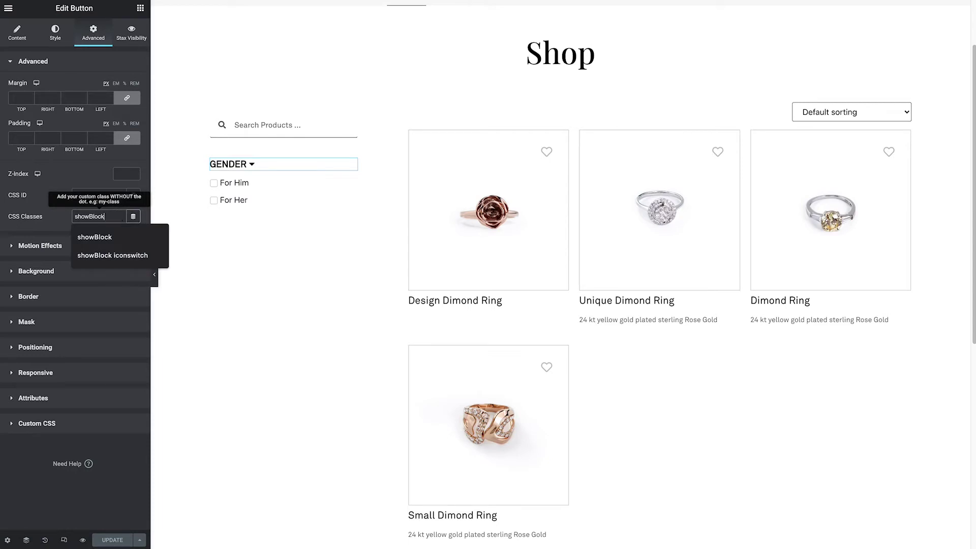
pyautogui.click(117, 234)
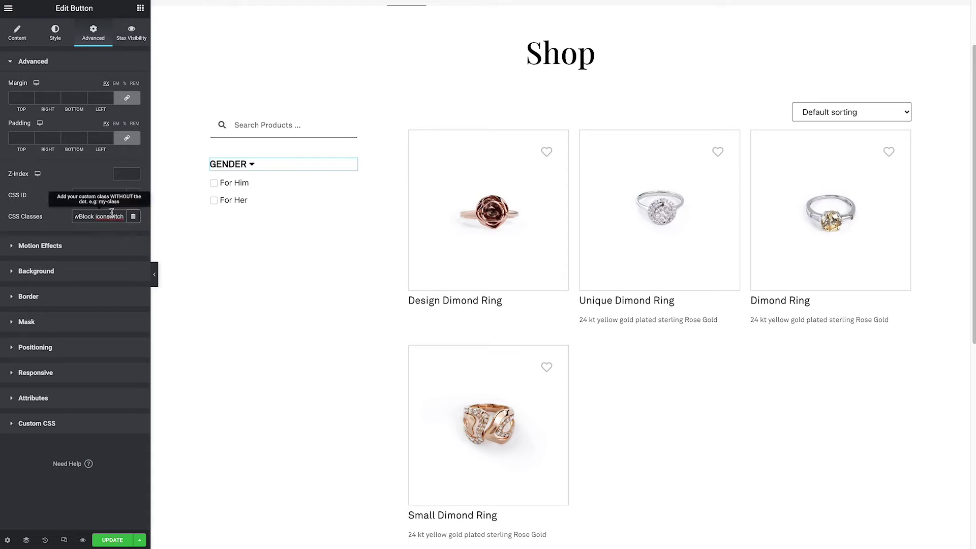
pyautogui.click(95, 216)
pyautogui.press('BackSpace')
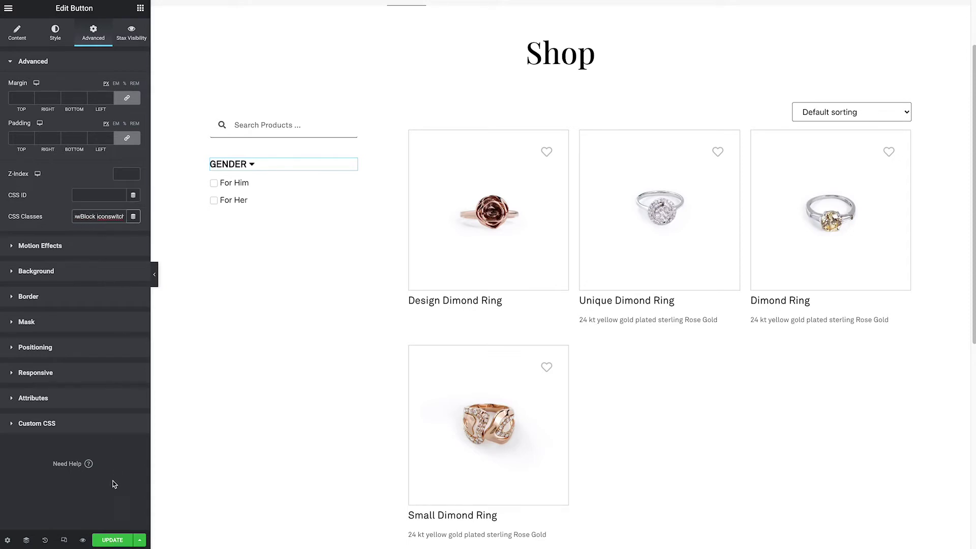
pyautogui.click(113, 540)
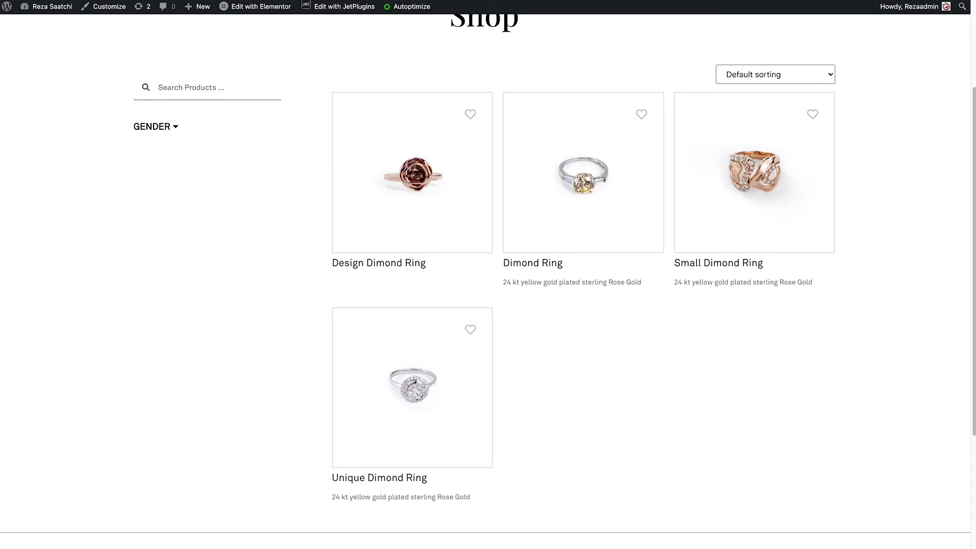
# Step: Inspect the Gender button's wrapper element on the live Shop page to check for the iconswitch class
pyautogui.rightClick(148, 134)
pyautogui.click(188, 284)
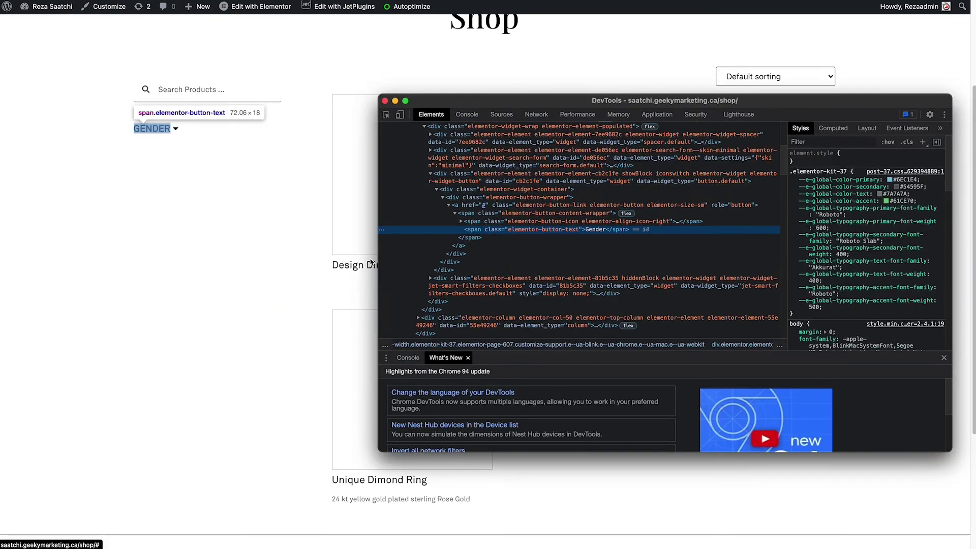
pyautogui.click(642, 177)
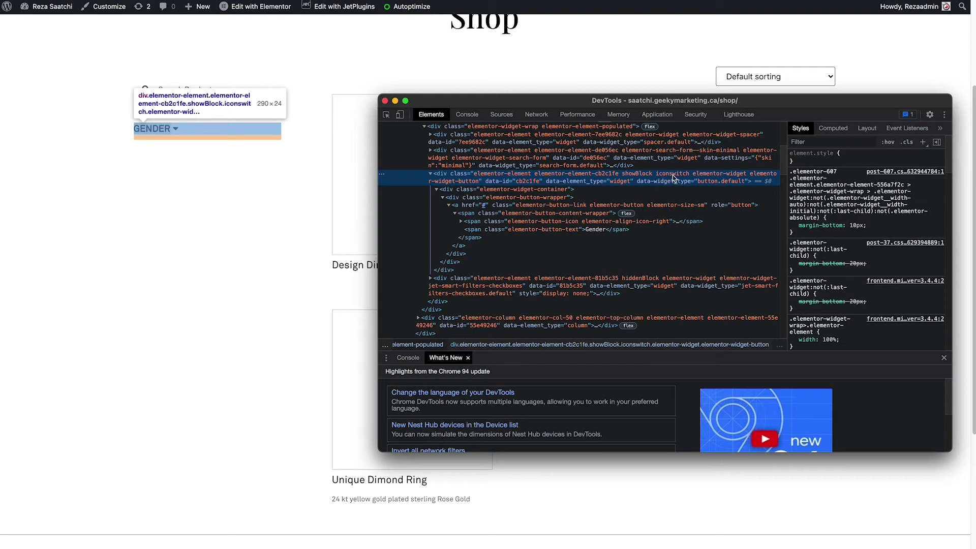
pyautogui.press('super+w')
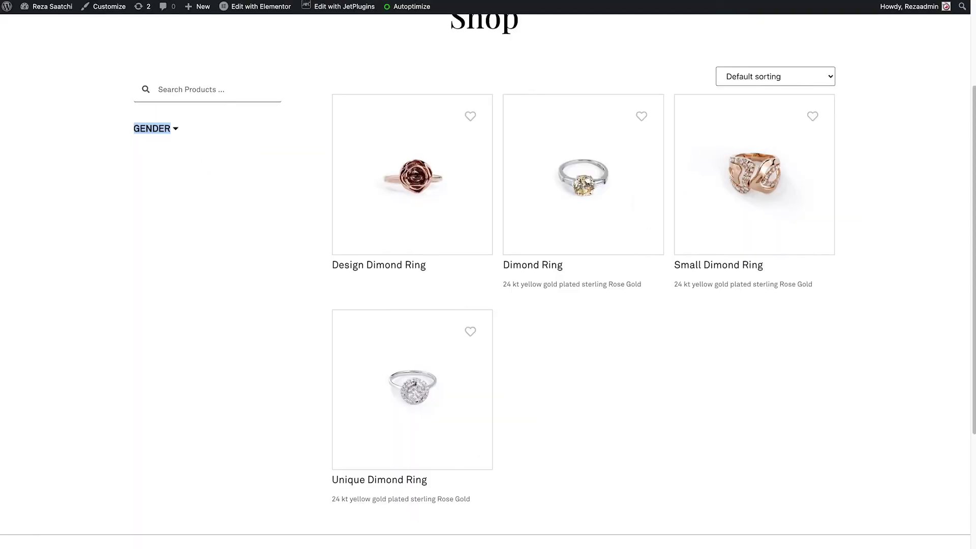
pyautogui.rightClick(159, 131)
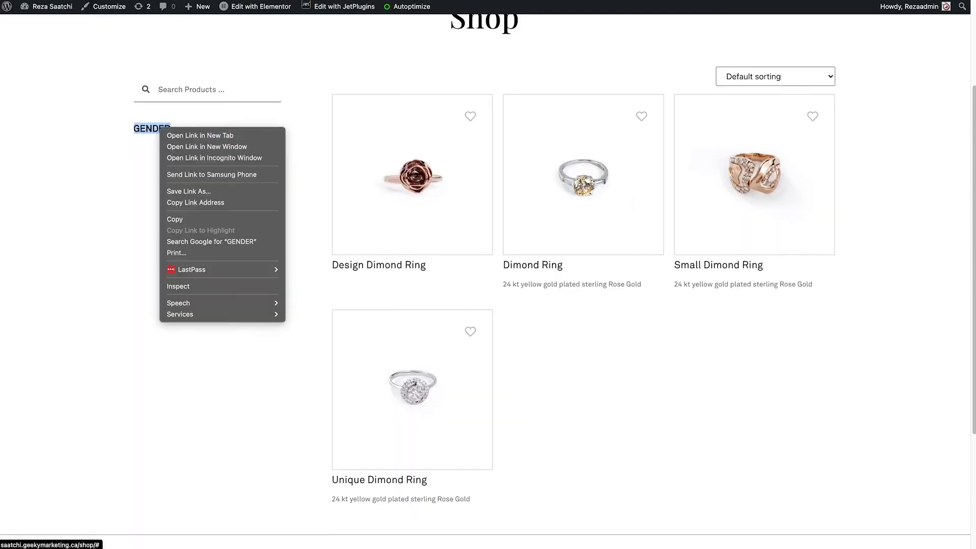
pyautogui.click(216, 286)
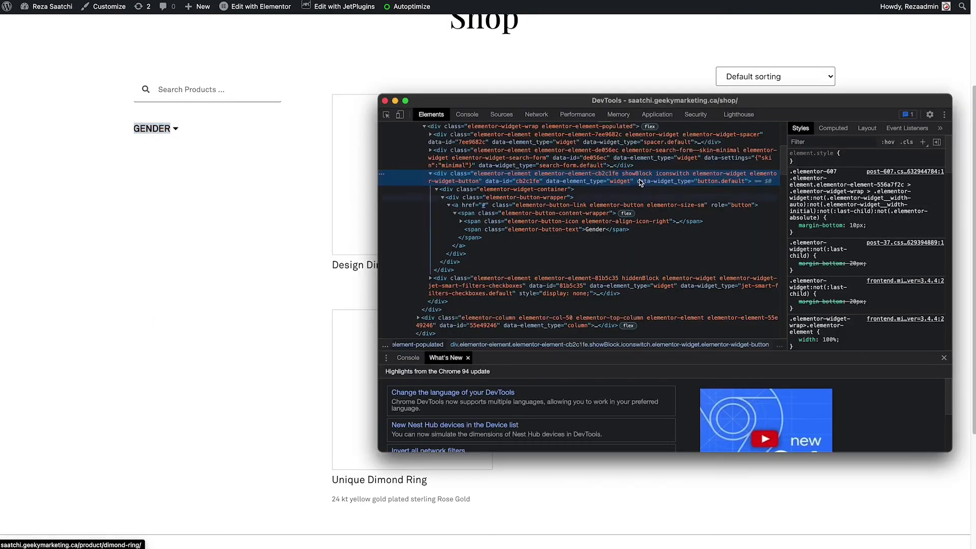
pyautogui.click(619, 181)
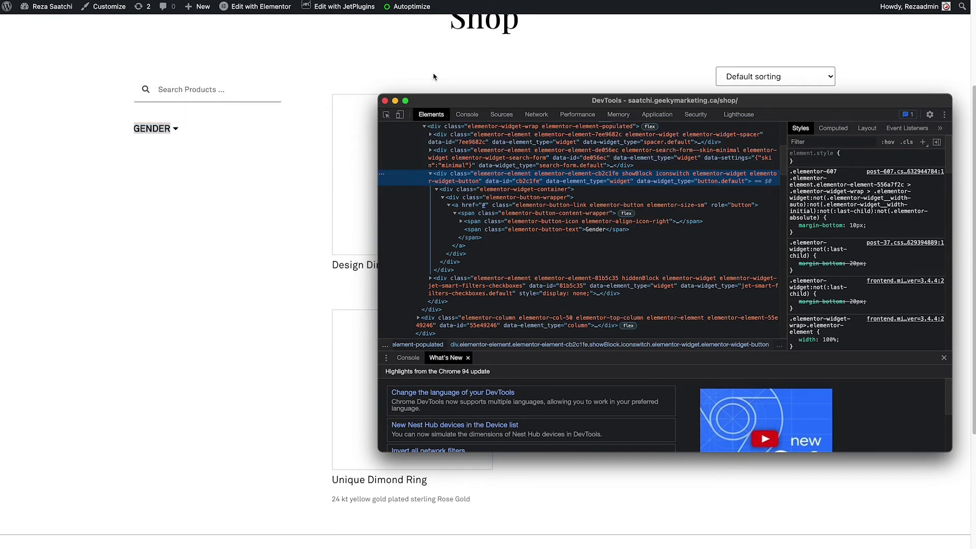
# Step: Copy the full JS snippet under "Add class into toggle when click" on the ZinOvertime tutorial page
pyautogui.hotkey('ctrl', 'Tab')
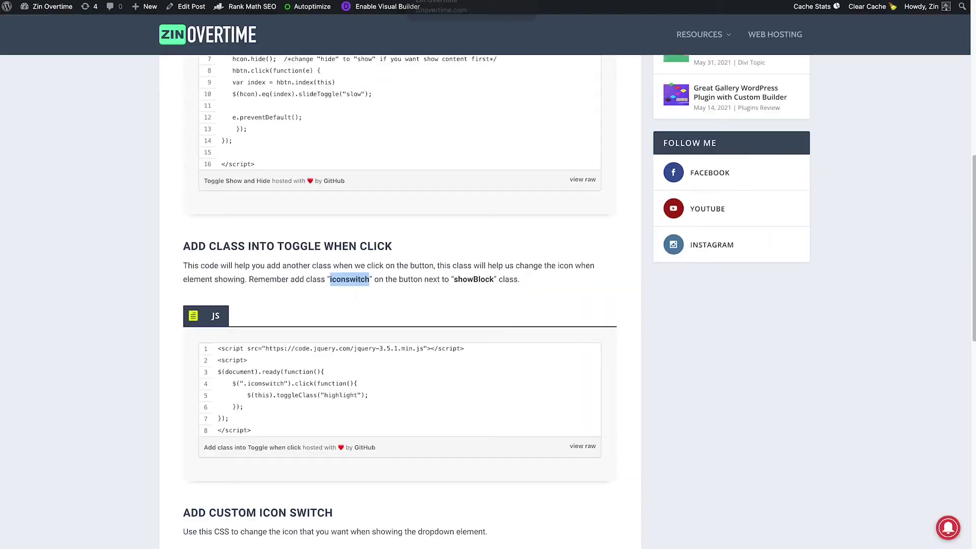
pyautogui.scroll(-2, 394, 158)
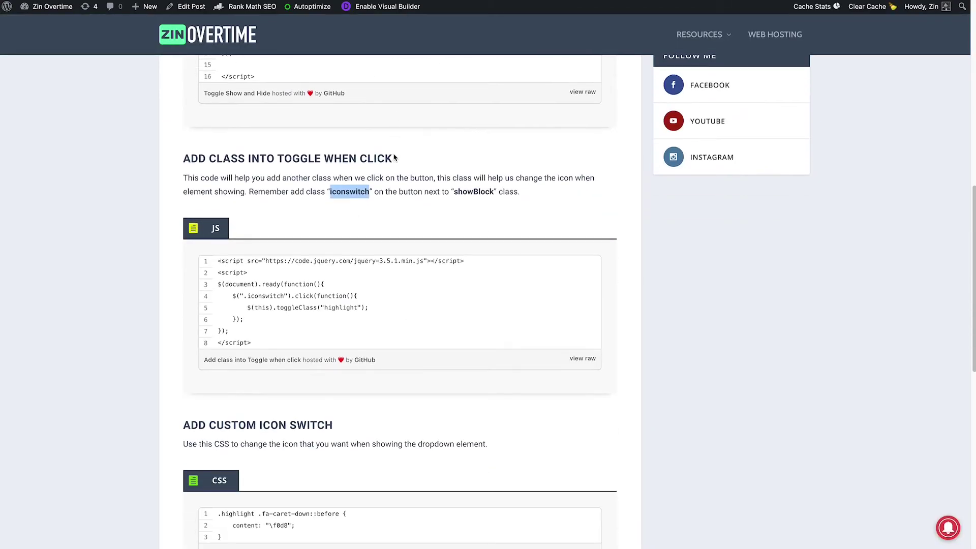
pyautogui.scroll(-1, 396, 158)
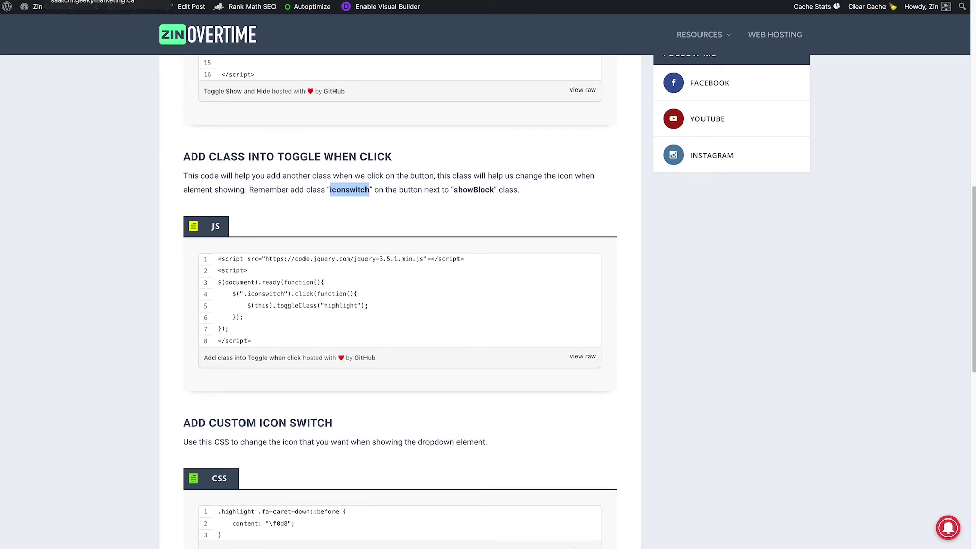
pyautogui.moveTo(257, 342); pyautogui.dragTo(216, 263)
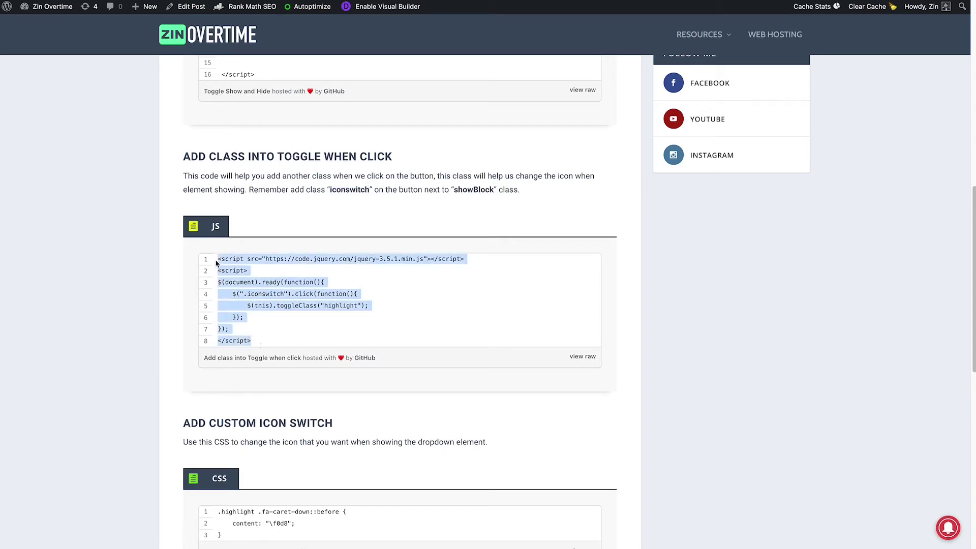
pyautogui.rightClick(227, 266)
pyautogui.click(268, 286)
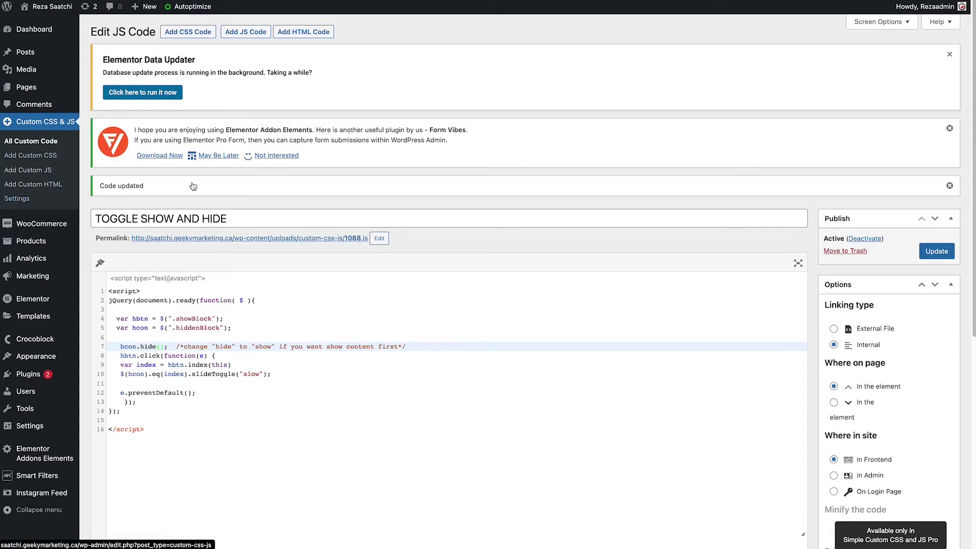
# Step: Create a new custom JS code in WordPress and replace its placeholder text with the copied iconswitch toggleClass snippet
pyautogui.click(254, 33)
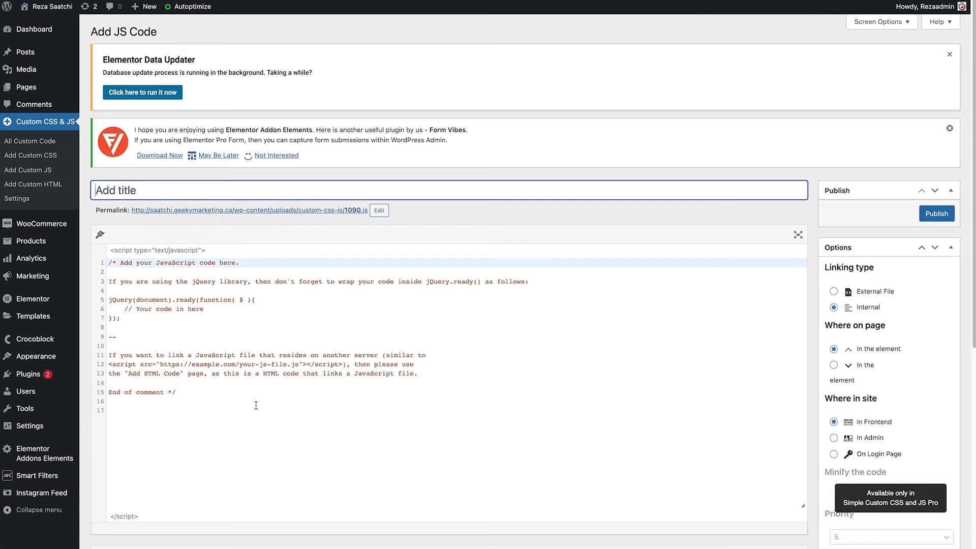
pyautogui.click(245, 399)
pyautogui.hotkey('ctrl', 'a')
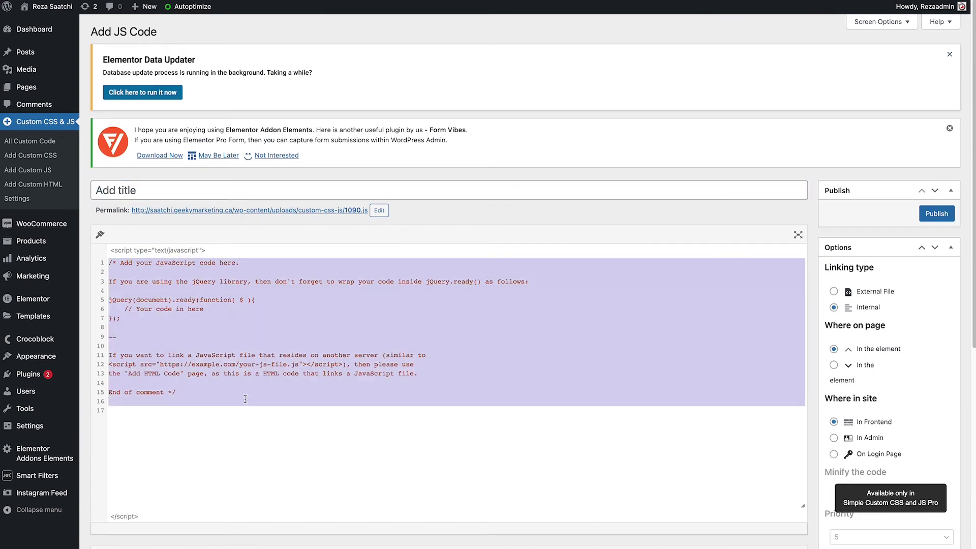
pyautogui.hotkey('ctrl', 'v')
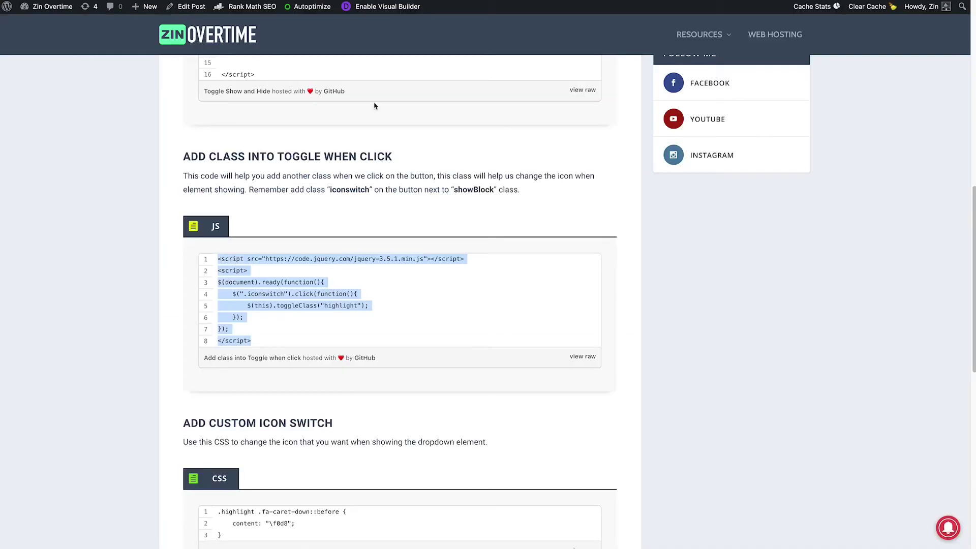
# Step: Title the new JS code "ADD CLASS INTO TOGGLE WHEN CLICK", copied from the tutorial heading, and publish it
pyautogui.moveTo(396, 157); pyautogui.dragTo(183, 159)
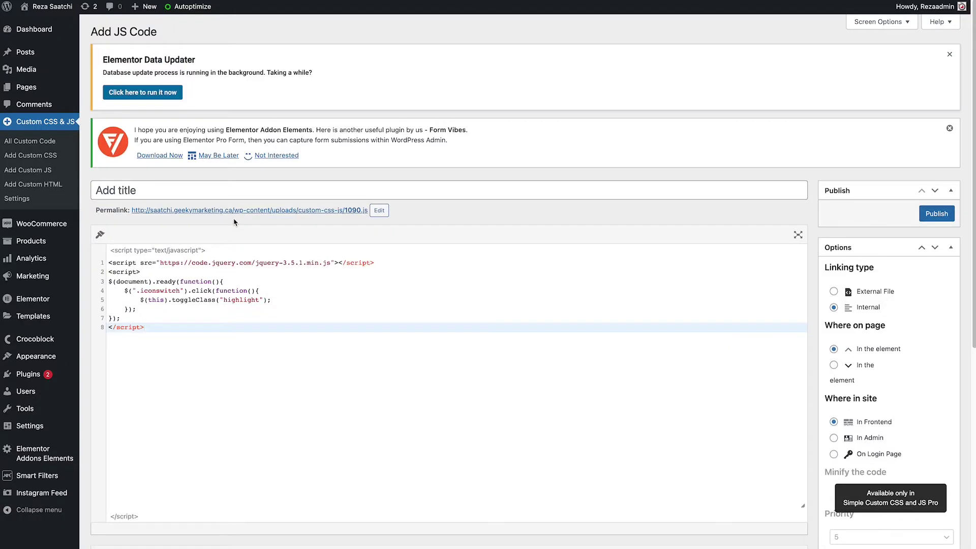
pyautogui.click(245, 191)
pyautogui.hotkey('ctrl', 'v')
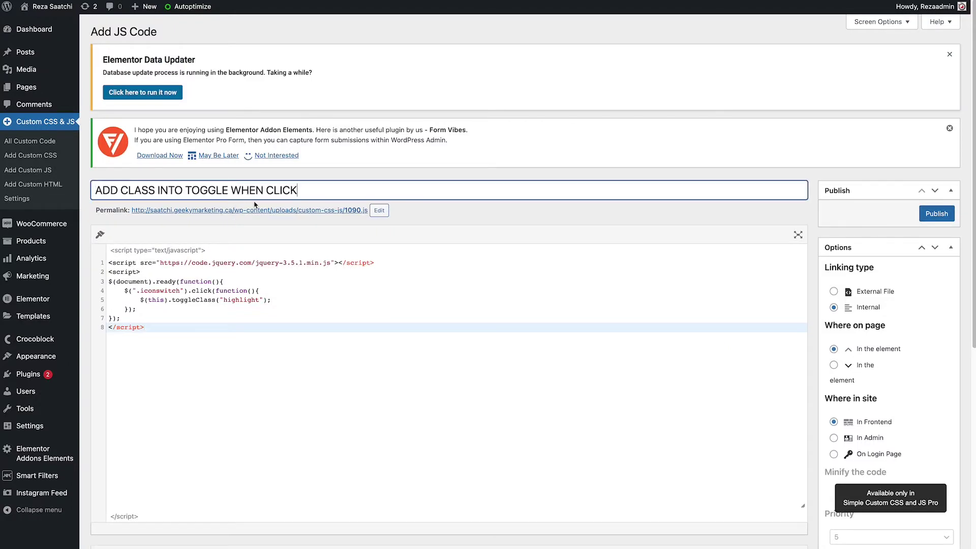
pyautogui.click(935, 214)
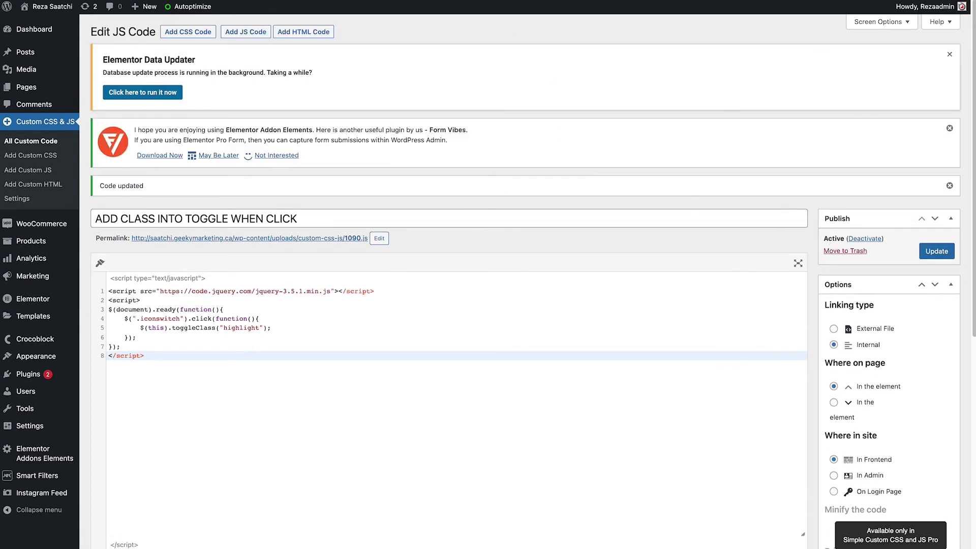
# Step: Inspect the Gender button's wrapper classes on the live Shop page, and review the highlight class in the new script's toggleClass call
pyautogui.click(335, 1)
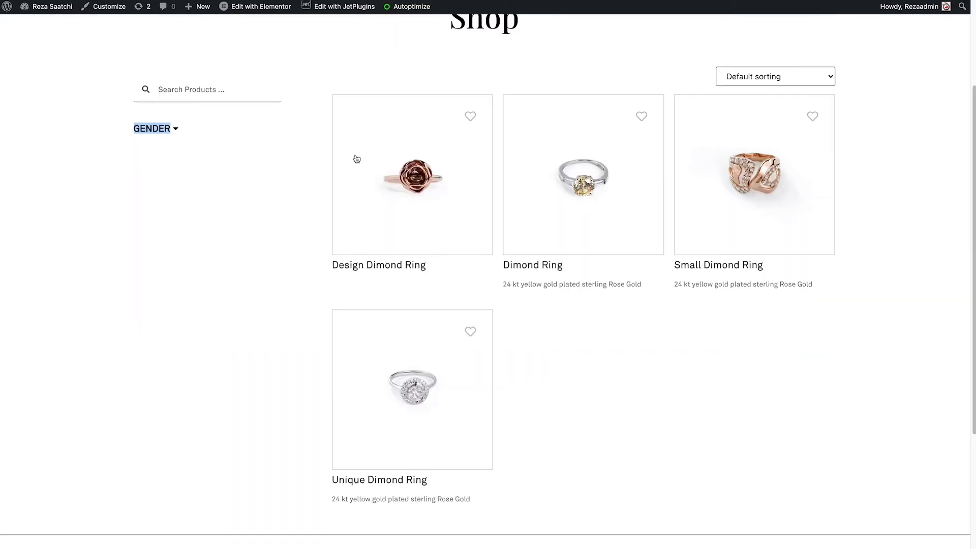
pyautogui.scroll(2, 358, 155)
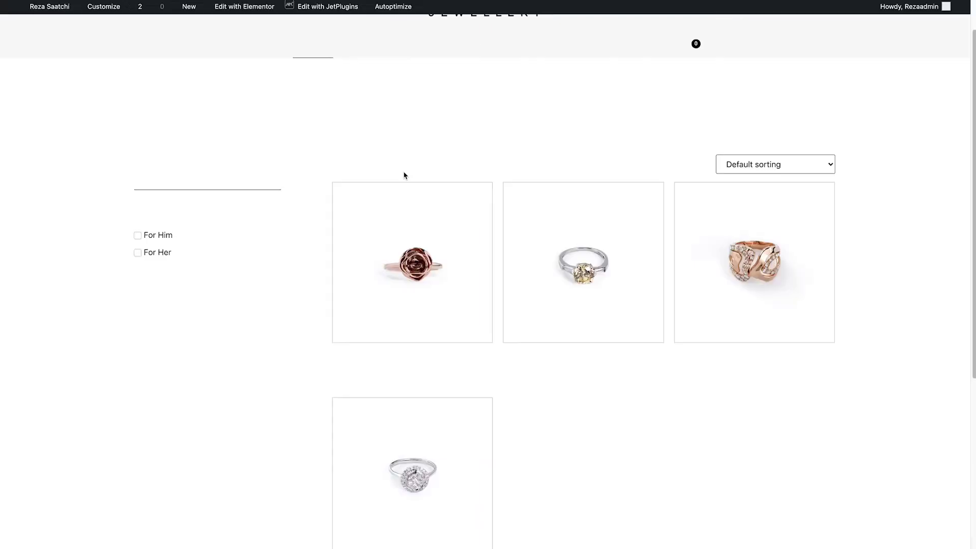
pyautogui.rightClick(164, 216)
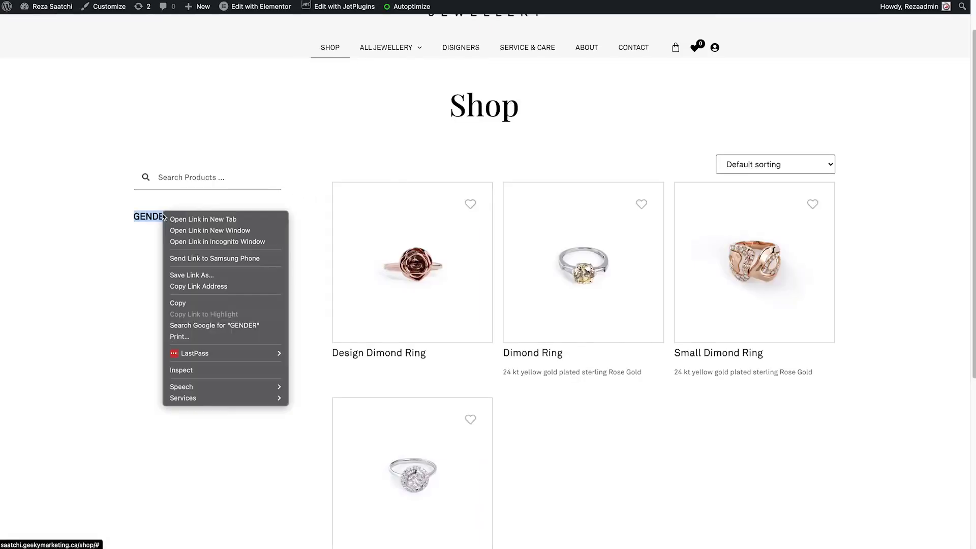
pyautogui.click(205, 374)
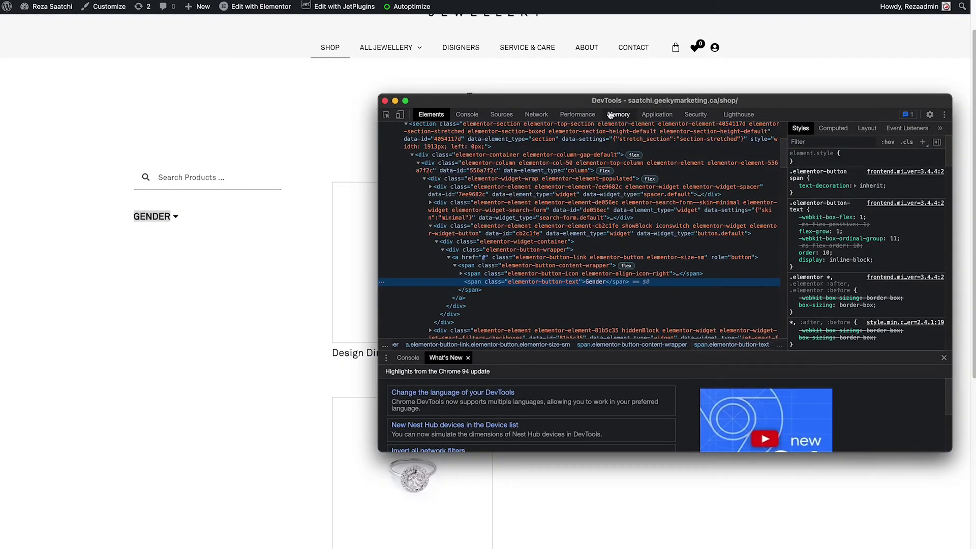
pyautogui.moveTo(619, 104); pyautogui.dragTo(623, 154)
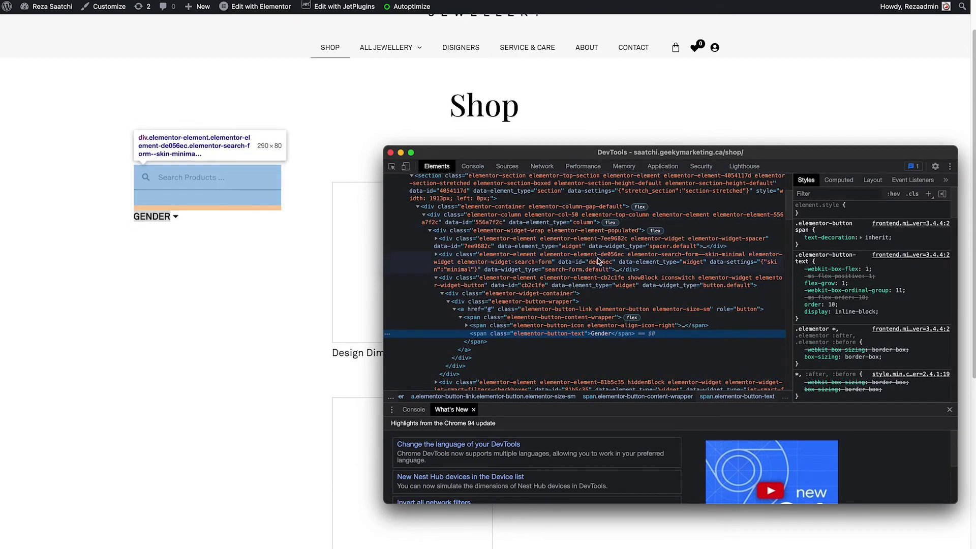
pyautogui.click(656, 284)
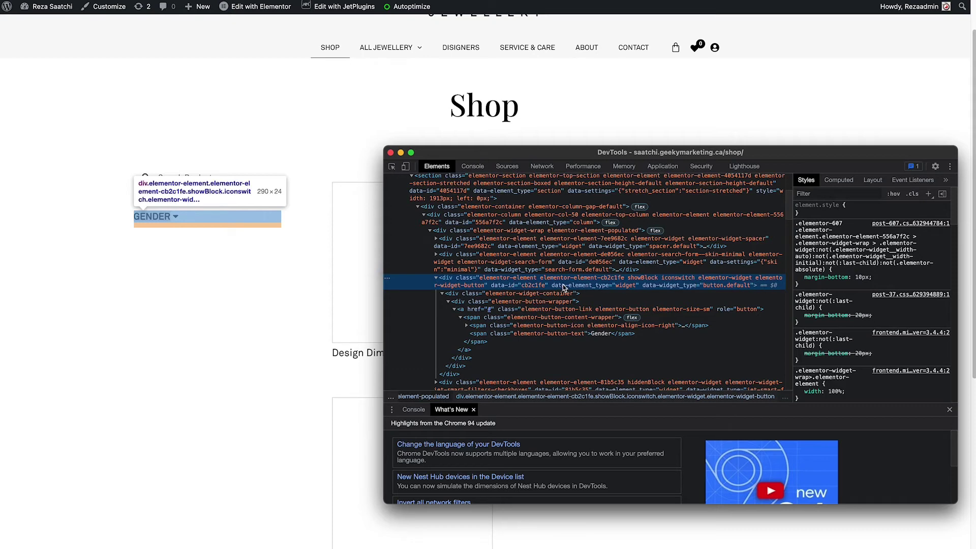
pyautogui.press('super+alt+i')
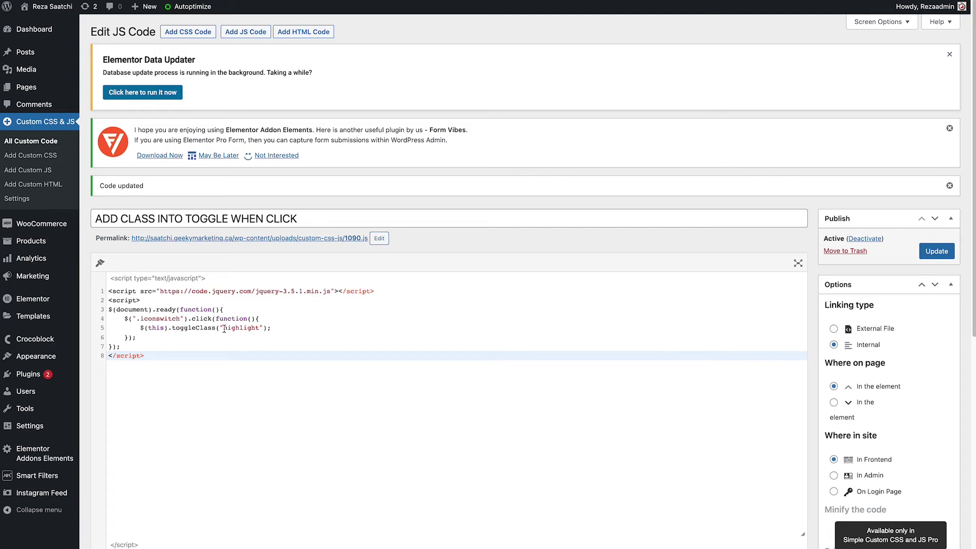
pyautogui.moveTo(223, 327); pyautogui.dragTo(257, 329)
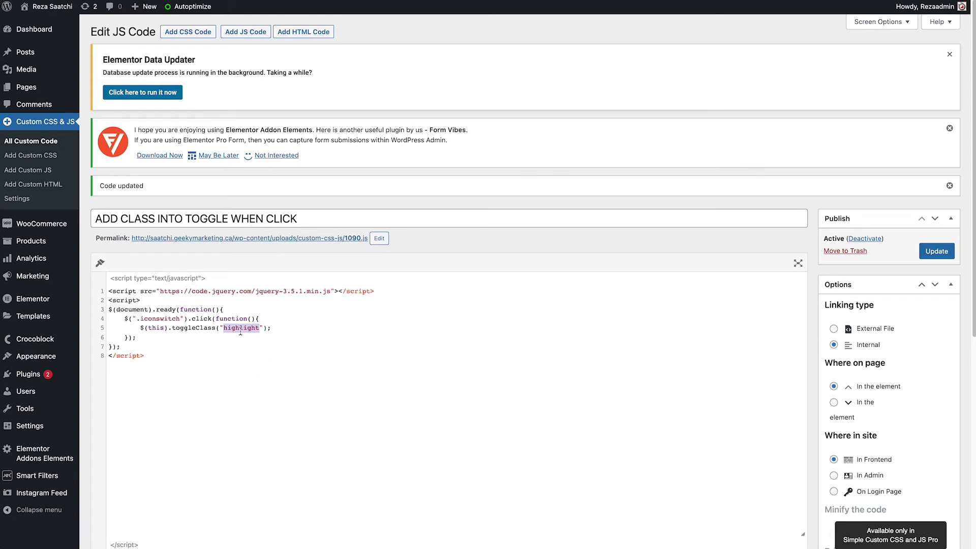
pyautogui.press('Left')
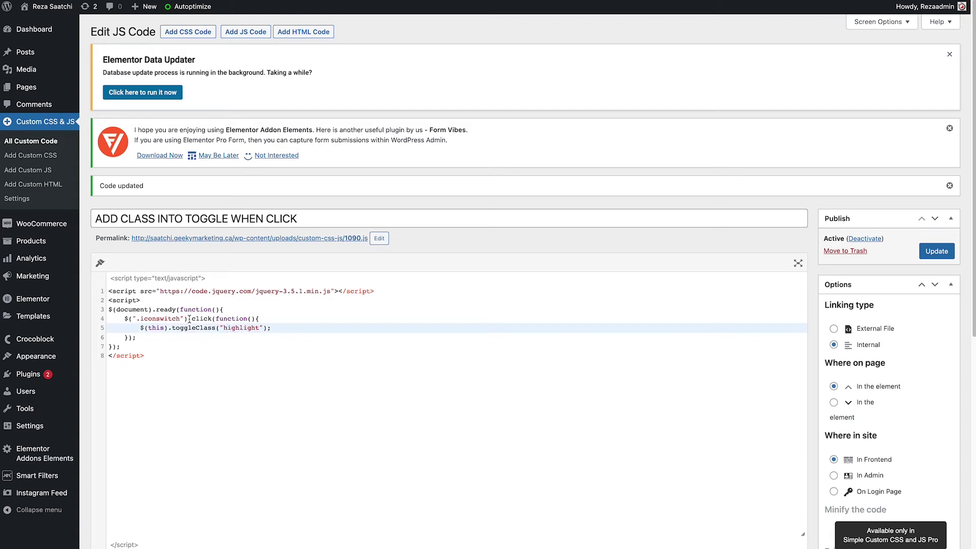
# Step: Inspect the Gender button's wrapper on the live Shop page in its collapsed and expanded states to compare its classes
pyautogui.moveTo(224, 330); pyautogui.dragTo(257, 328)
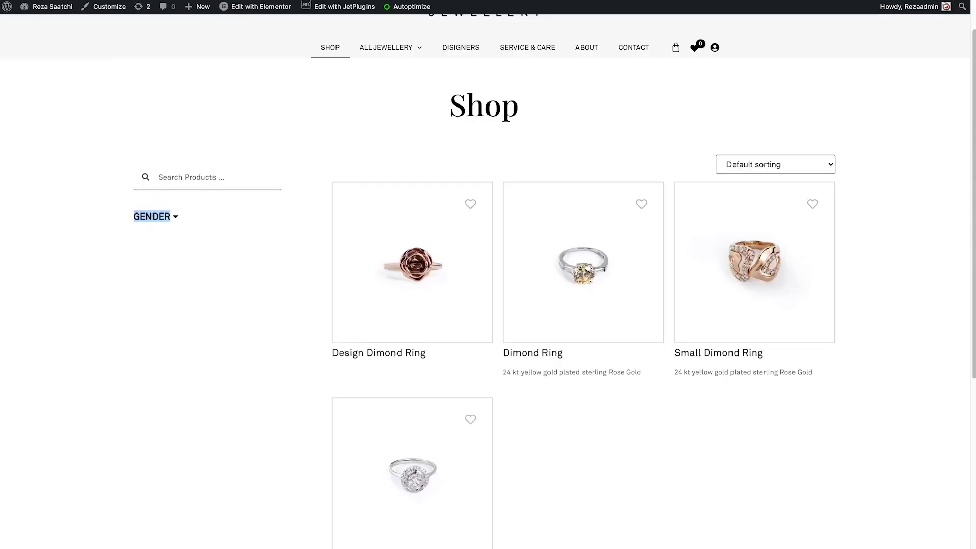
pyautogui.rightClick(163, 217)
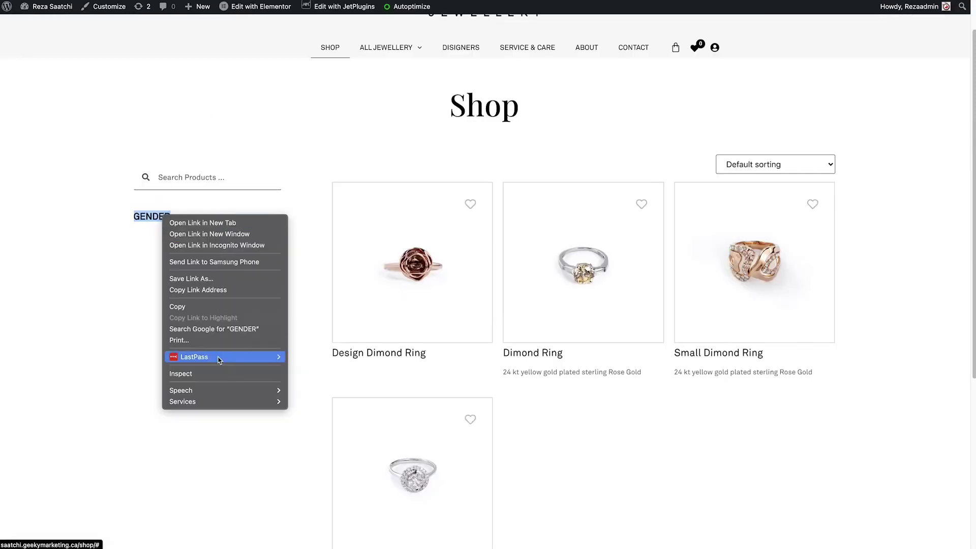
pyautogui.click(199, 374)
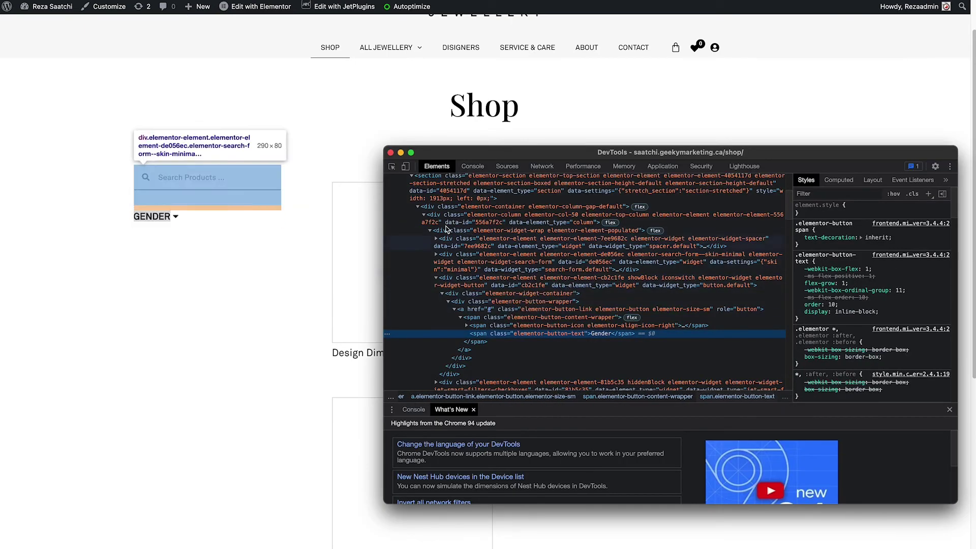
pyautogui.click(162, 218)
pyautogui.click(158, 218)
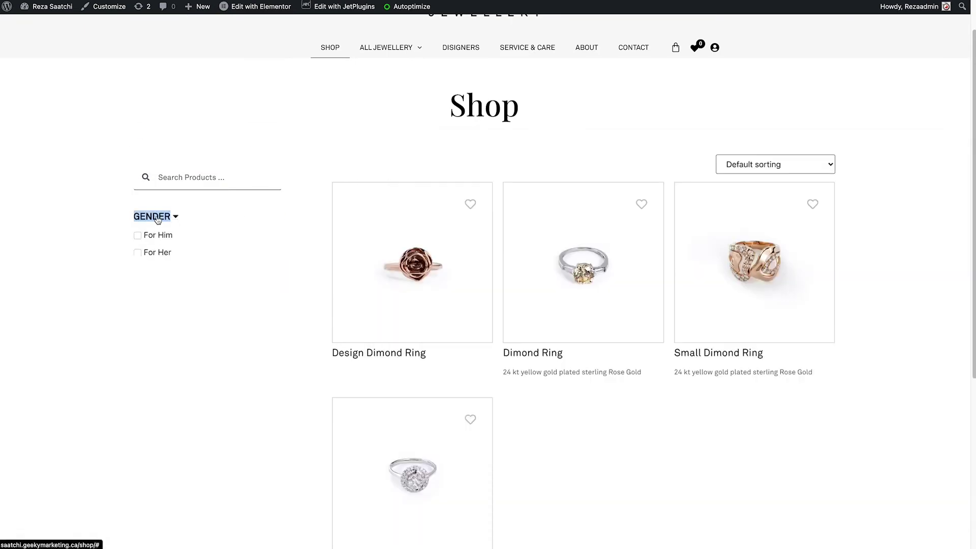
pyautogui.rightClick(163, 217)
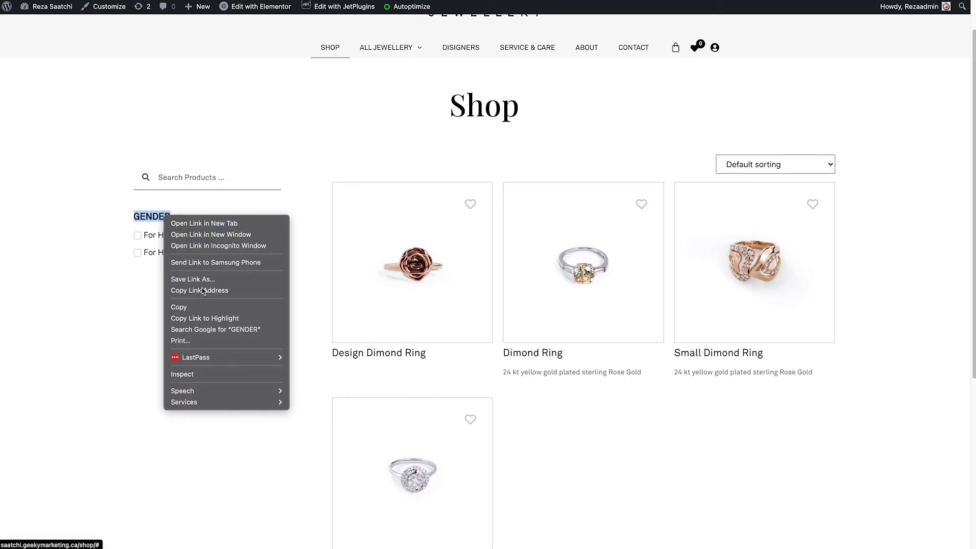
pyautogui.click(203, 374)
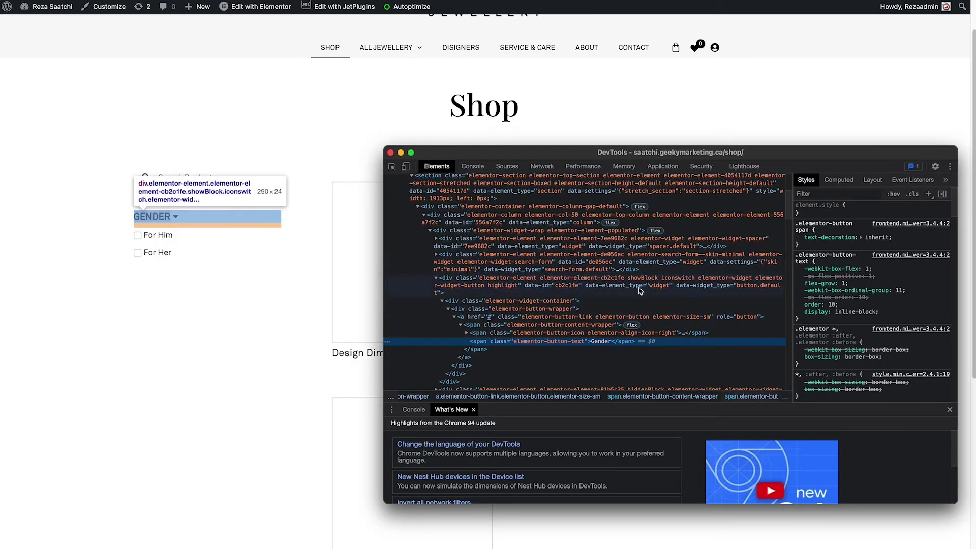
pyautogui.click(512, 284)
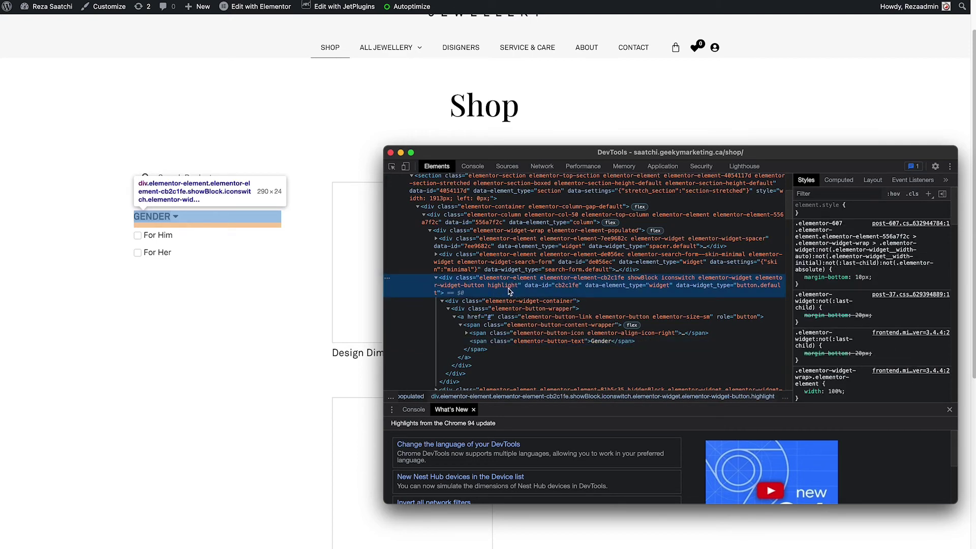
# Step: Place DevTools beside the Shop page and toggle the Gender group to examine how its wrapper classes change, finishing with the group collapsed
pyautogui.moveTo(574, 153); pyautogui.dragTo(910, 149)
pyautogui.moveTo(813, 155)
pyautogui.mouseDown()
pyautogui.moveTo(858, 150)
pyautogui.moveTo(832, 150)
pyautogui.mouseUp()
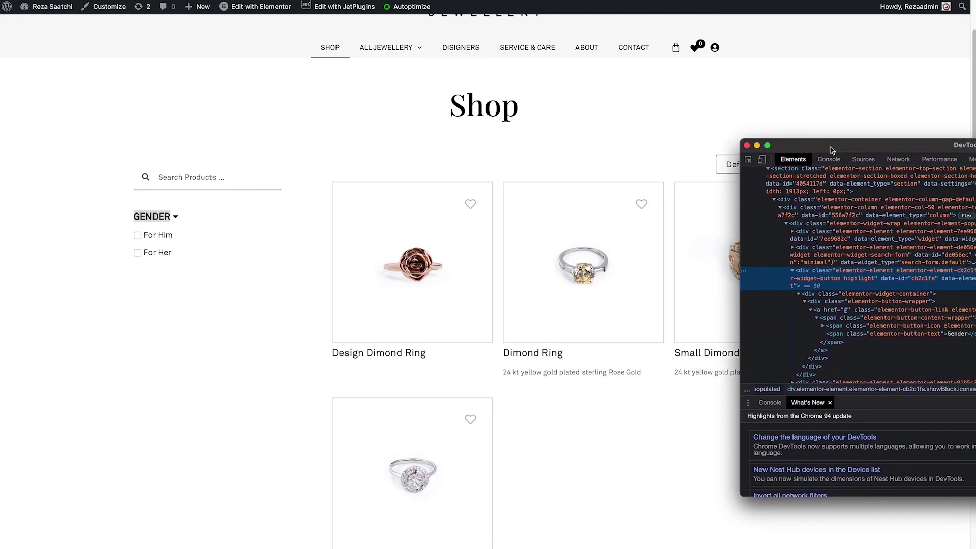
pyautogui.click(832, 113)
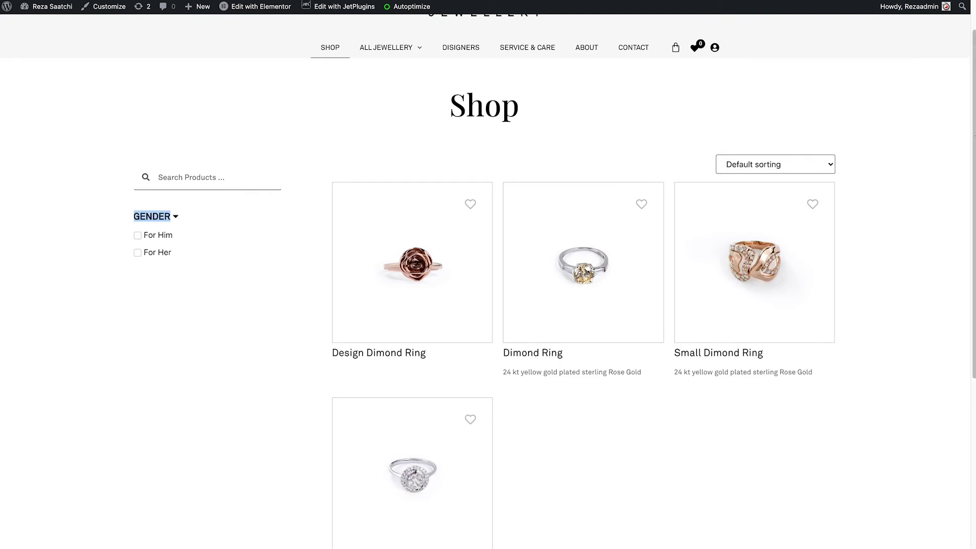
pyautogui.moveTo(974, 138); pyautogui.dragTo(801, 151)
pyautogui.moveTo(872, 142); pyautogui.dragTo(909, 114)
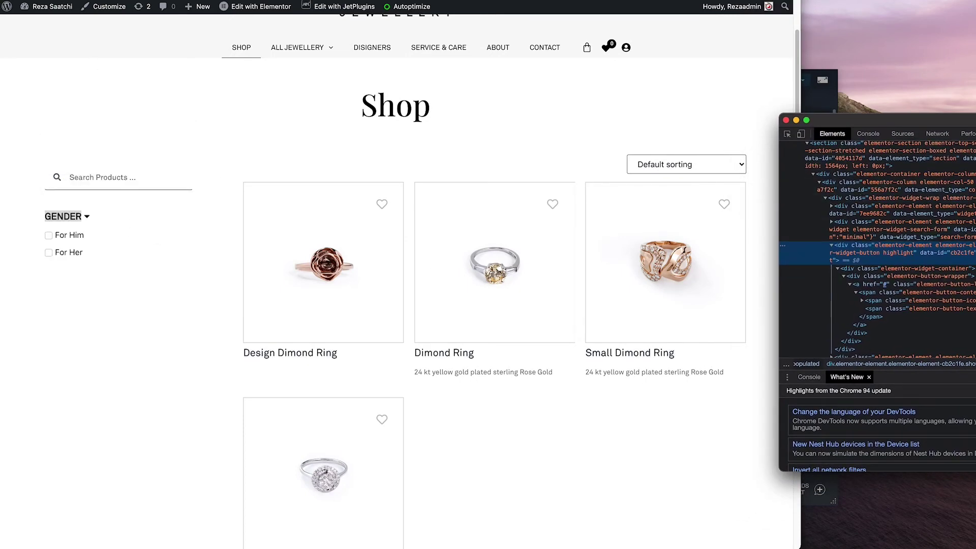
pyautogui.click(63, 215)
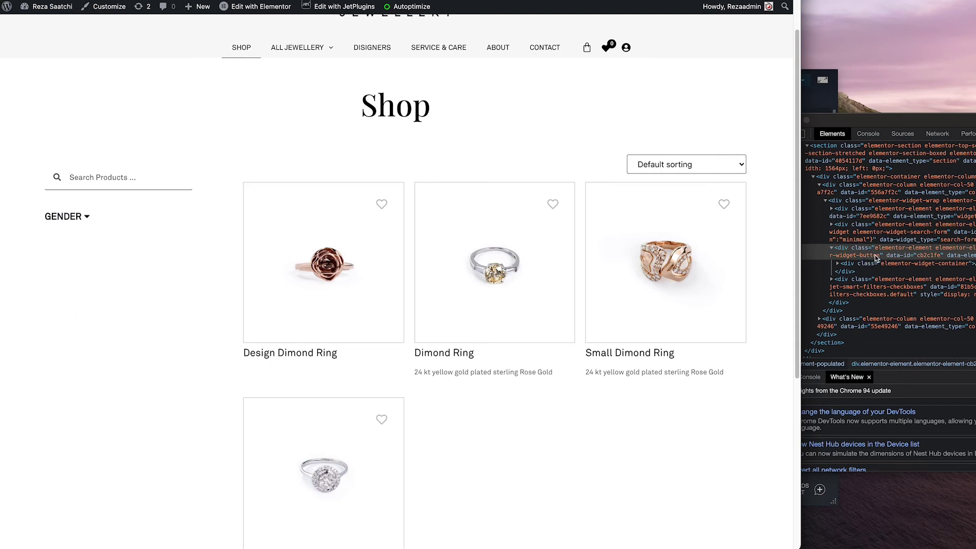
pyautogui.click(76, 217)
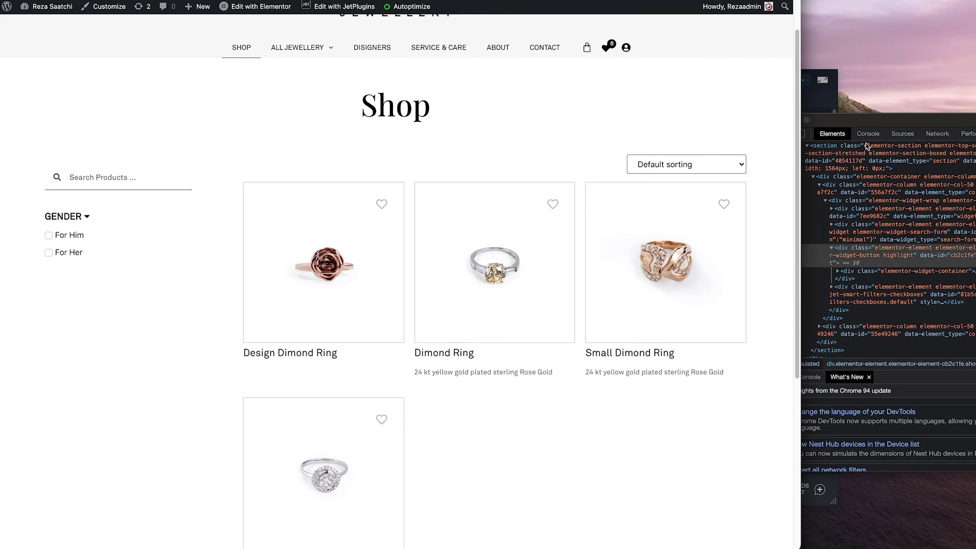
pyautogui.click(809, 120)
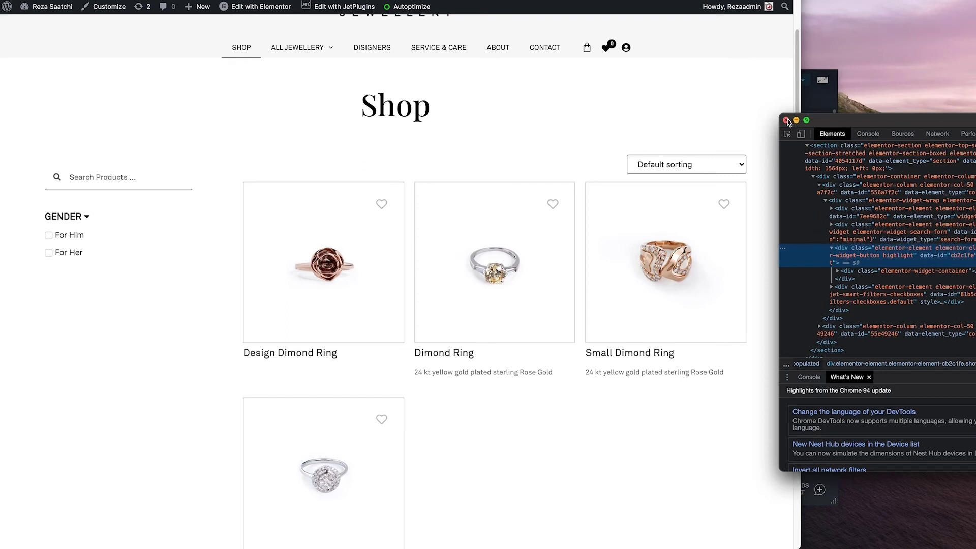
pyautogui.click(796, 120)
pyautogui.moveTo(803, 124); pyautogui.dragTo(973, 131)
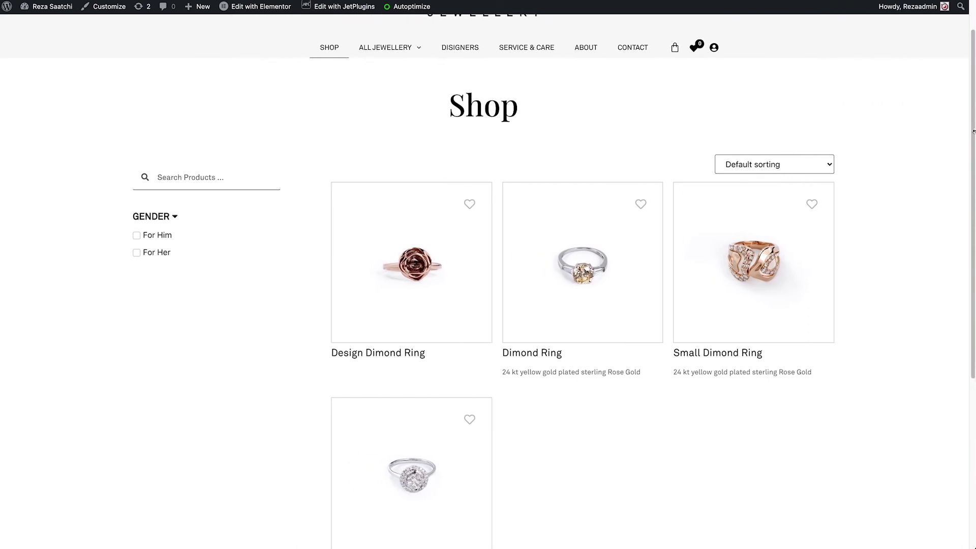
pyautogui.click(170, 219)
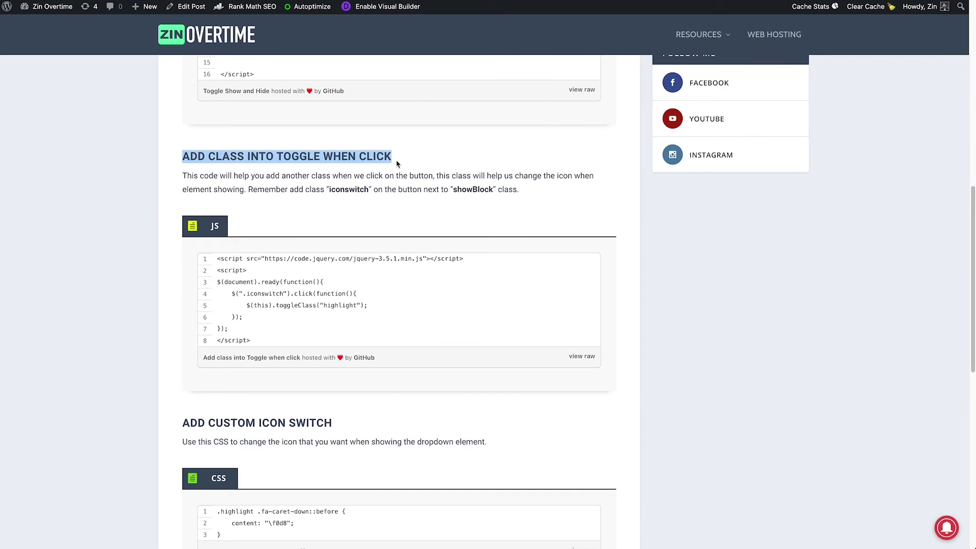
# Step: Copy the CSS under "Add custom icon switch" on the ZinOvertime tutorial page and replace the placeholder text of a new custom CSS code with it
pyautogui.scroll(-5, 396, 163)
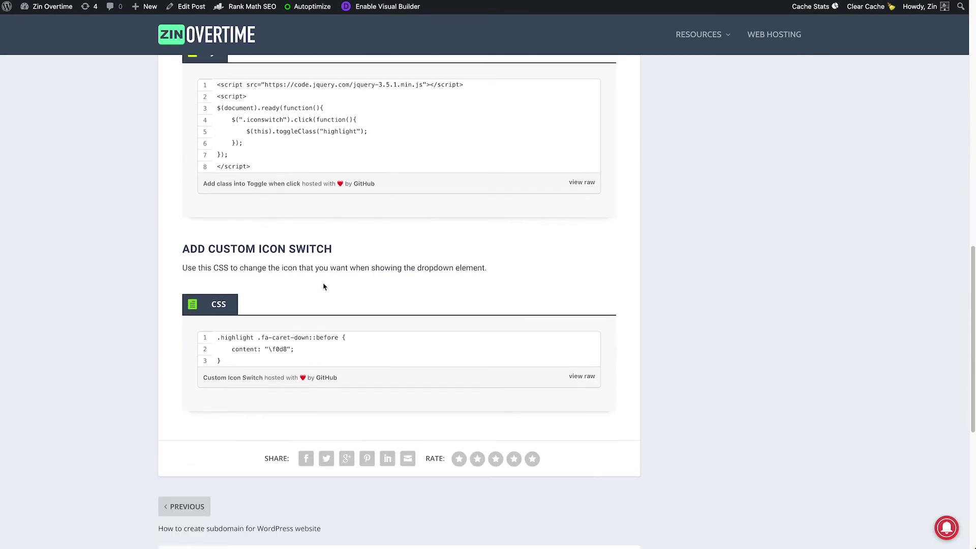
pyautogui.moveTo(233, 364); pyautogui.dragTo(213, 340)
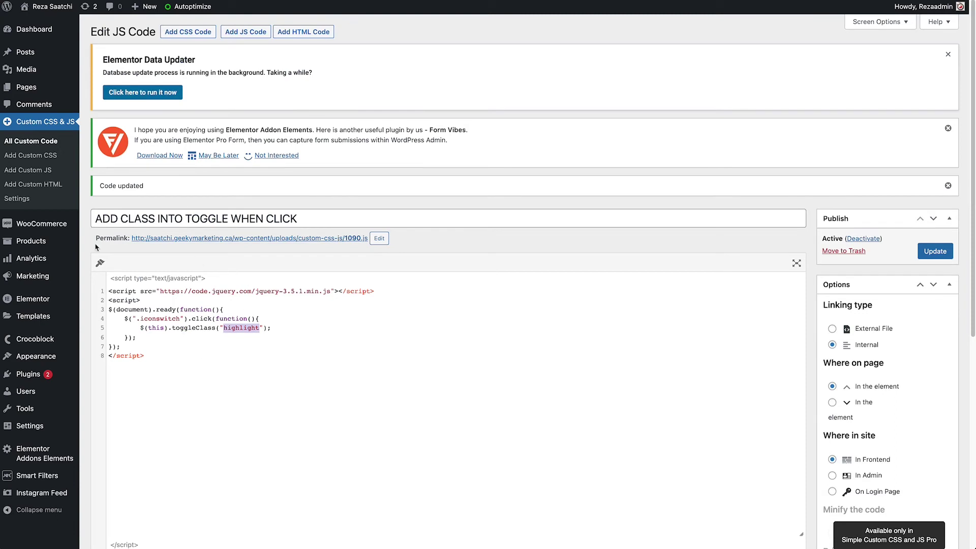
pyautogui.click(199, 33)
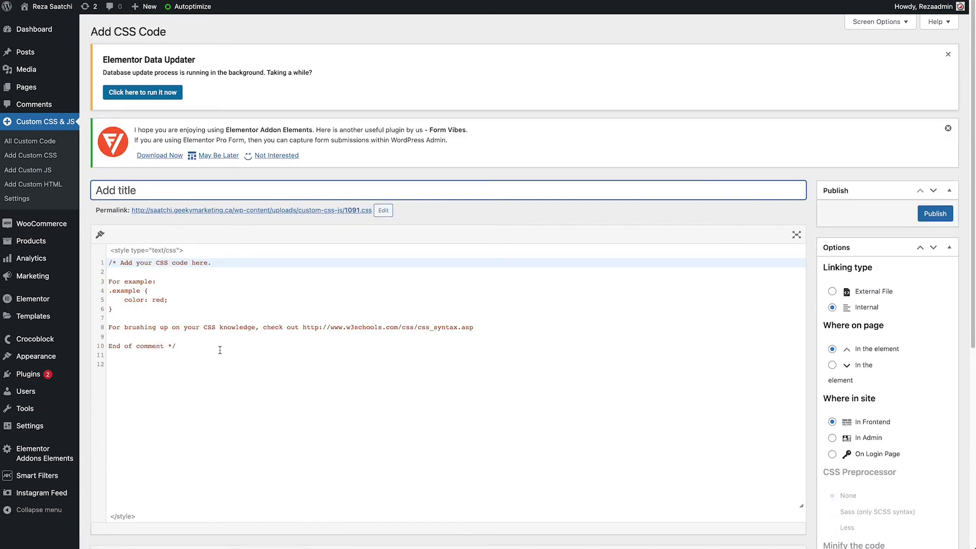
pyautogui.click(219, 350)
pyautogui.hotkey('ctrl', 'a')
pyautogui.hotkey('ctrl', 'v')
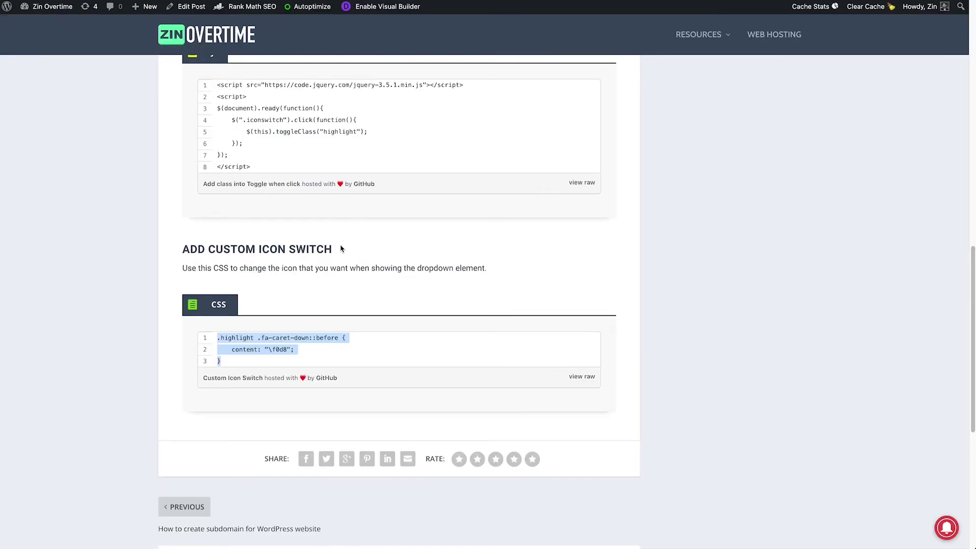
# Step: Title the new CSS code "ADD CUSTOM ICON SWITCH", copied from the tutorial heading, and publish it
pyautogui.moveTo(341, 248); pyautogui.dragTo(174, 253)
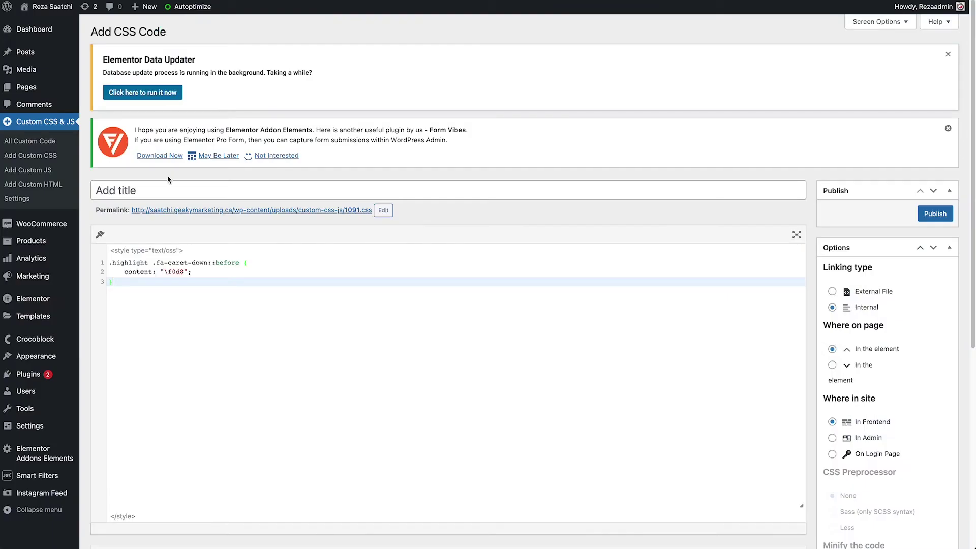
pyautogui.click(158, 190)
pyautogui.hotkey('ctrl', 'v')
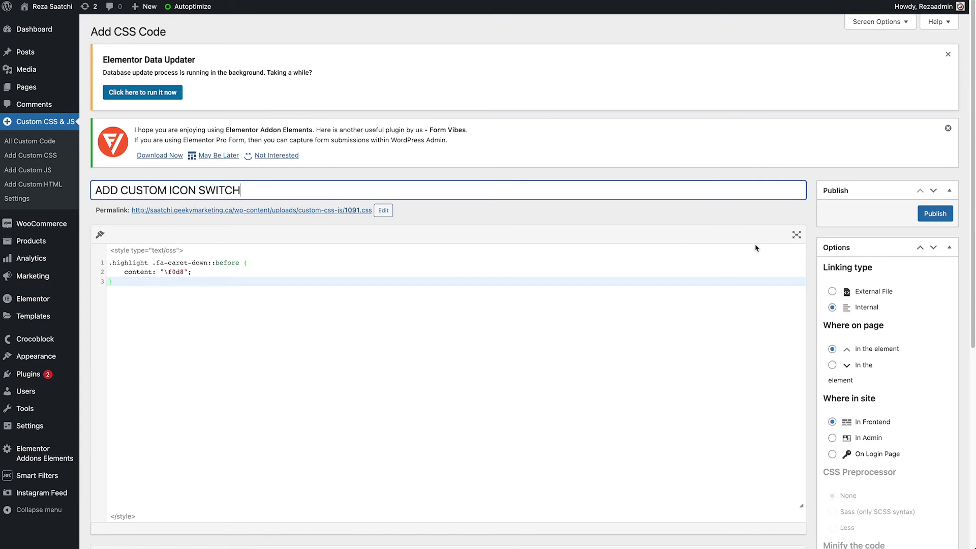
pyautogui.click(934, 216)
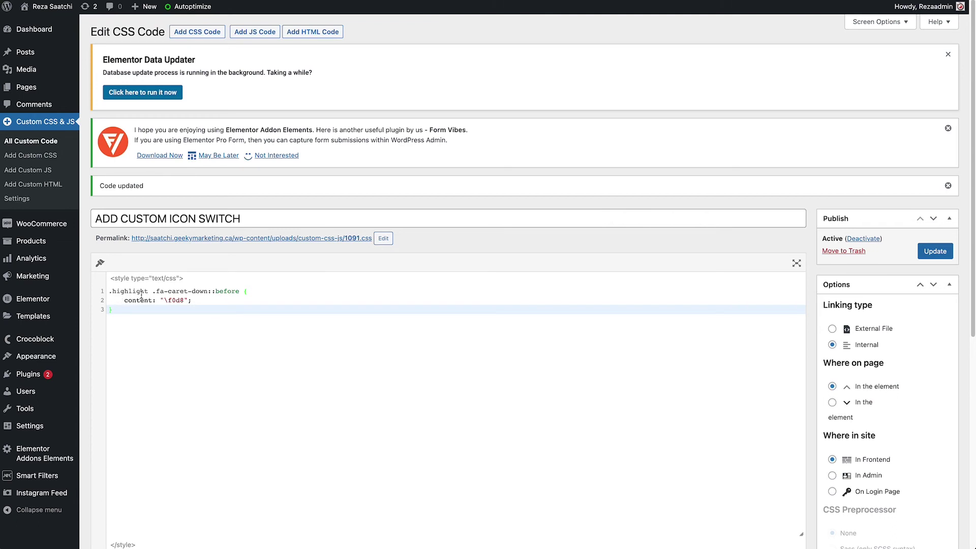
# Step: Review the CSS code's highlight selector and content value, and test the Gender toggle's icon on the refreshed Shop page
pyautogui.moveTo(148, 294); pyautogui.dragTo(118, 291)
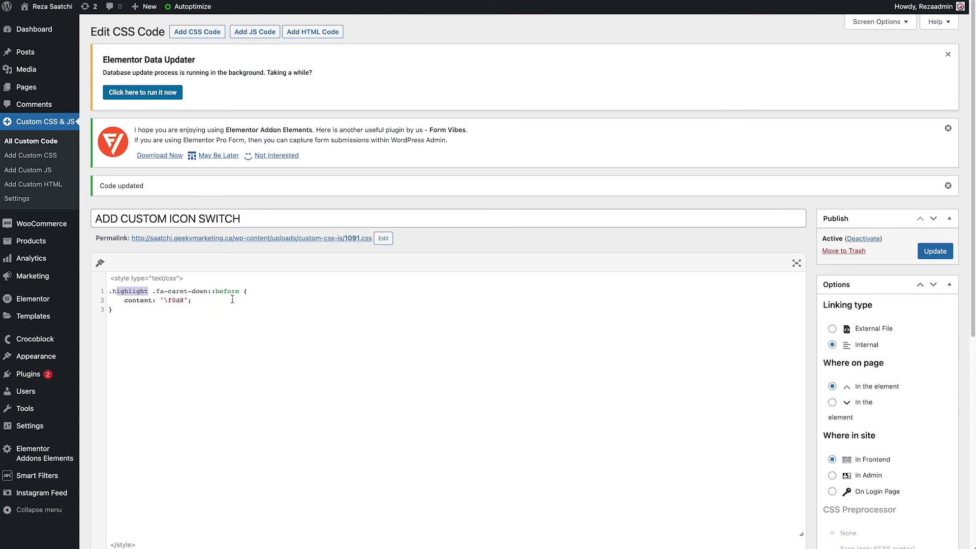
pyautogui.moveTo(163, 300); pyautogui.dragTo(184, 301)
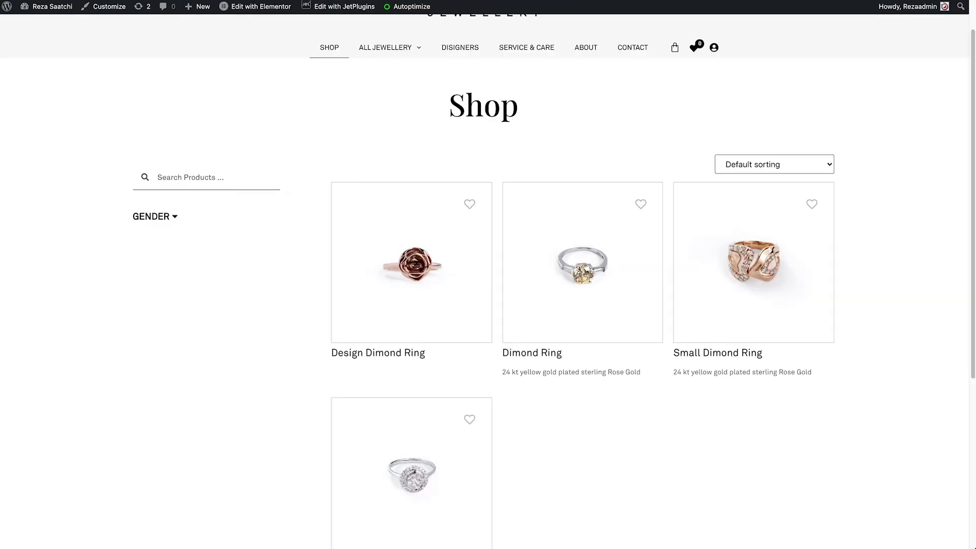
pyautogui.scroll(2, 524, 92)
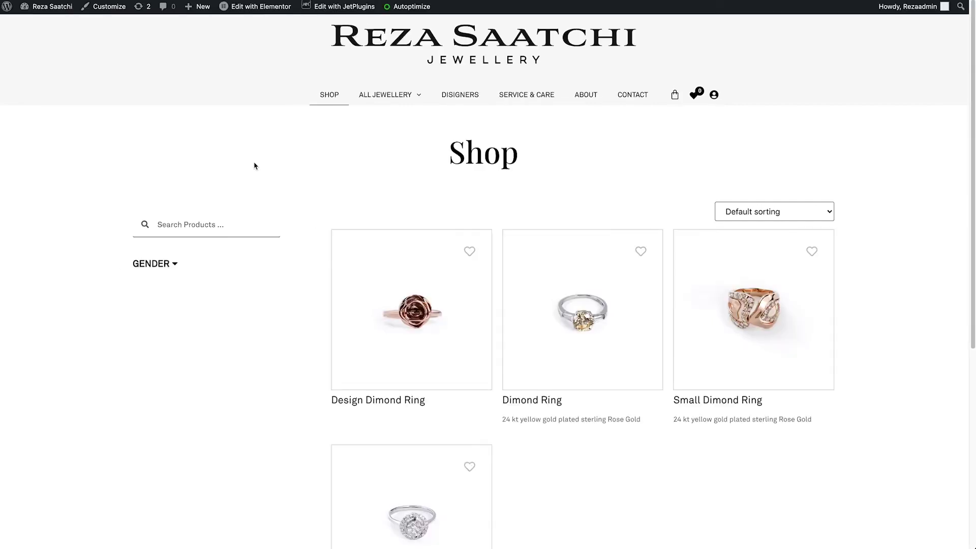
pyautogui.click(162, 265)
pyautogui.click(173, 264)
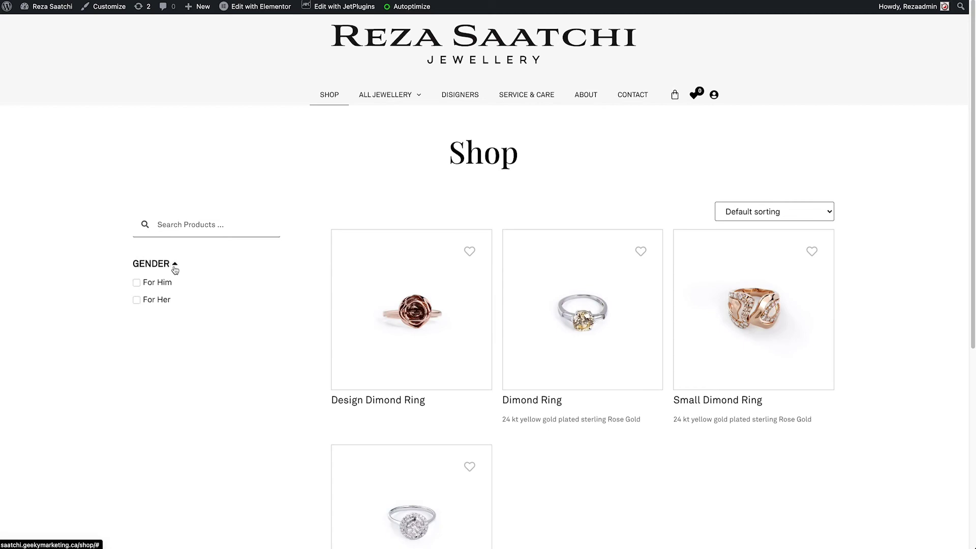
# Step: Inspect the expanded Gender button's caret icon down to its ::before element and examine the content value in the .highlight .fa-caret-down rule
pyautogui.rightClick(162, 263)
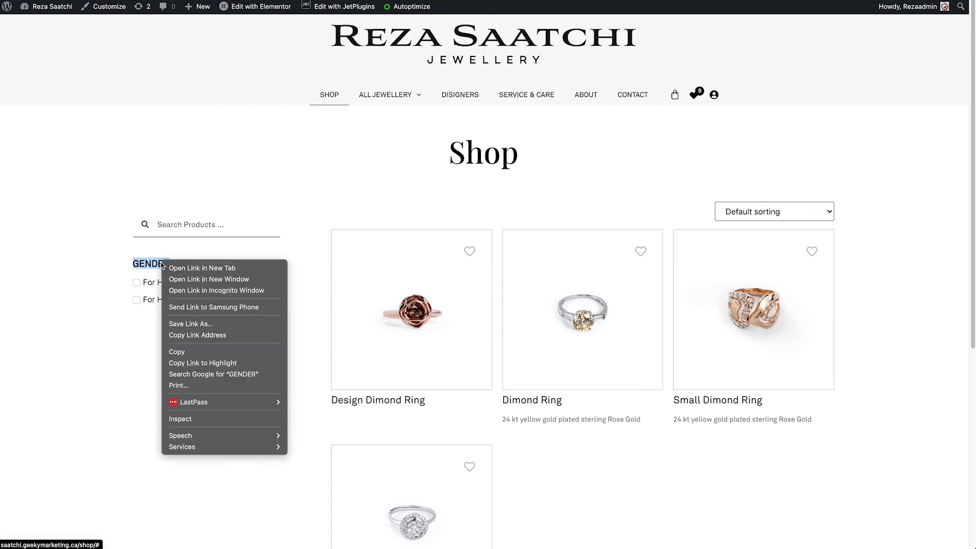
pyautogui.click(206, 420)
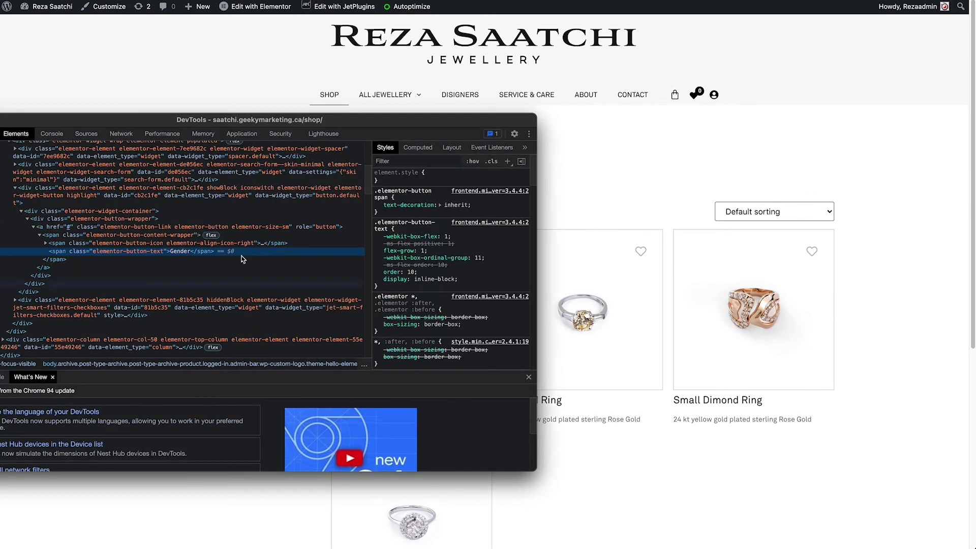
pyautogui.moveTo(266, 128); pyautogui.dragTo(653, 134)
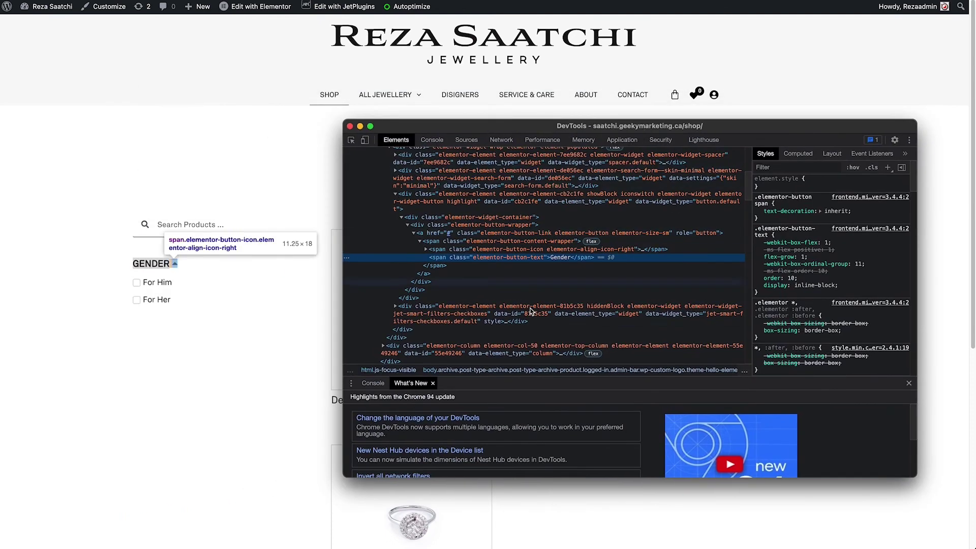
pyautogui.click(425, 249)
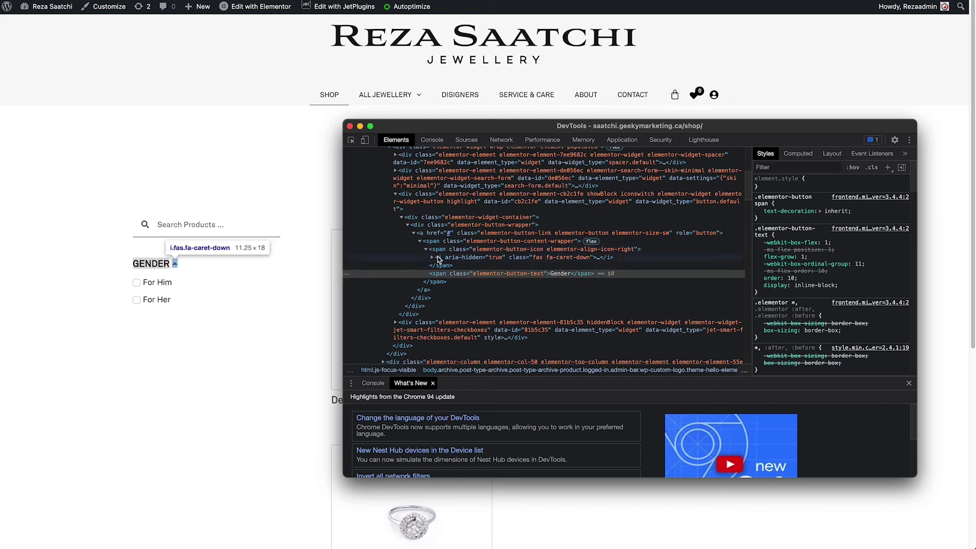
pyautogui.click(18, 259)
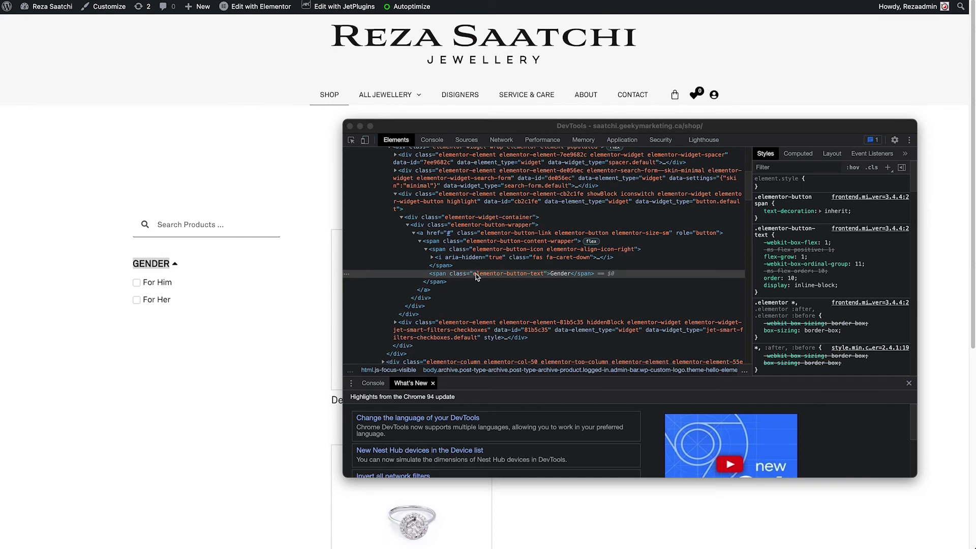
pyautogui.click(475, 254)
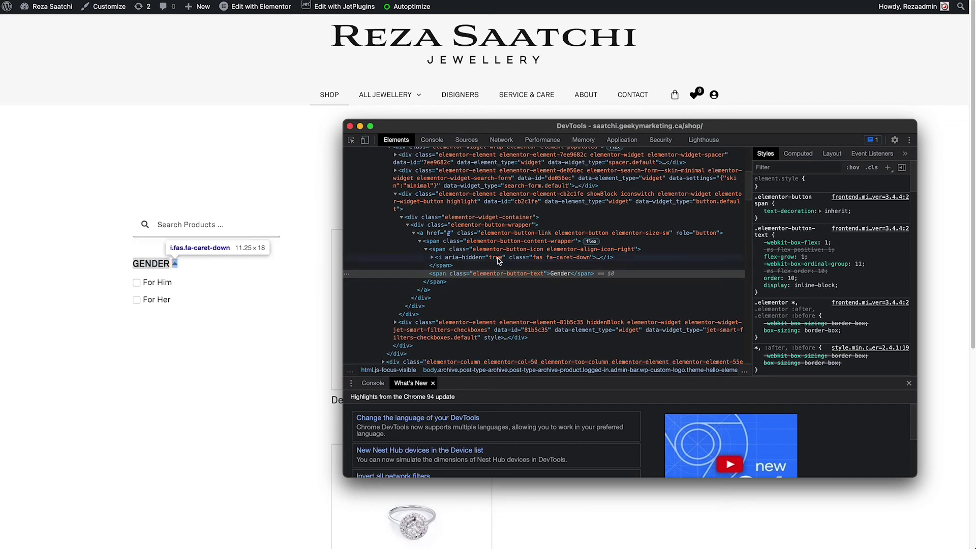
pyautogui.click(432, 257)
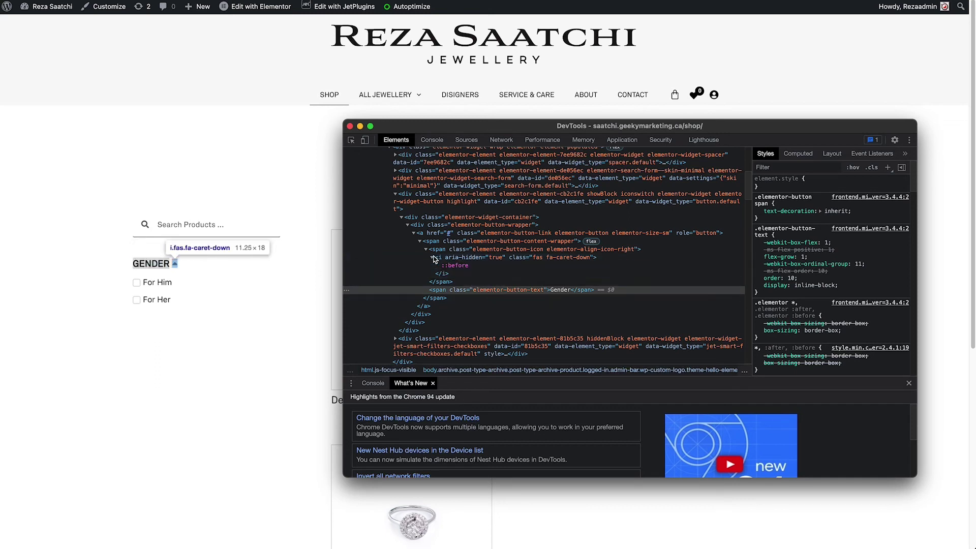
pyautogui.click(458, 266)
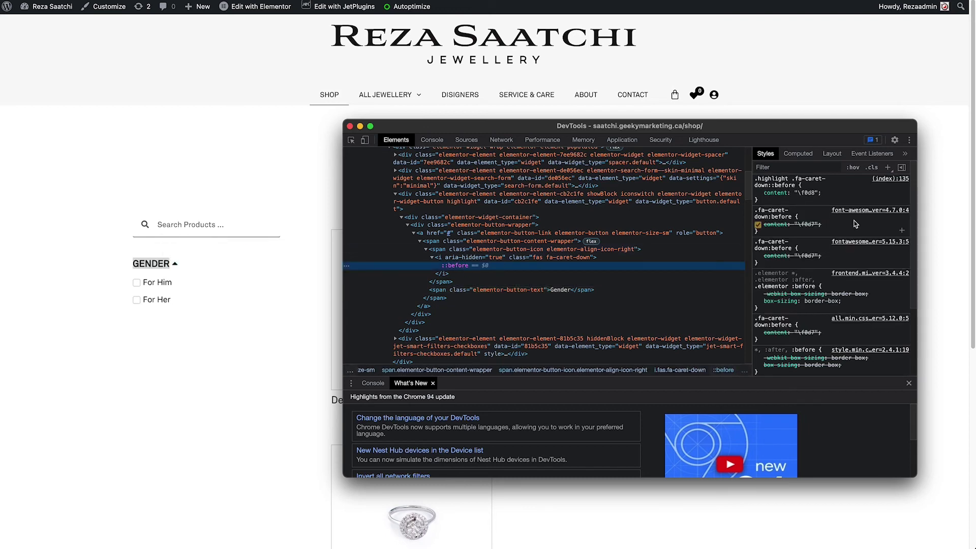
pyautogui.click(808, 194)
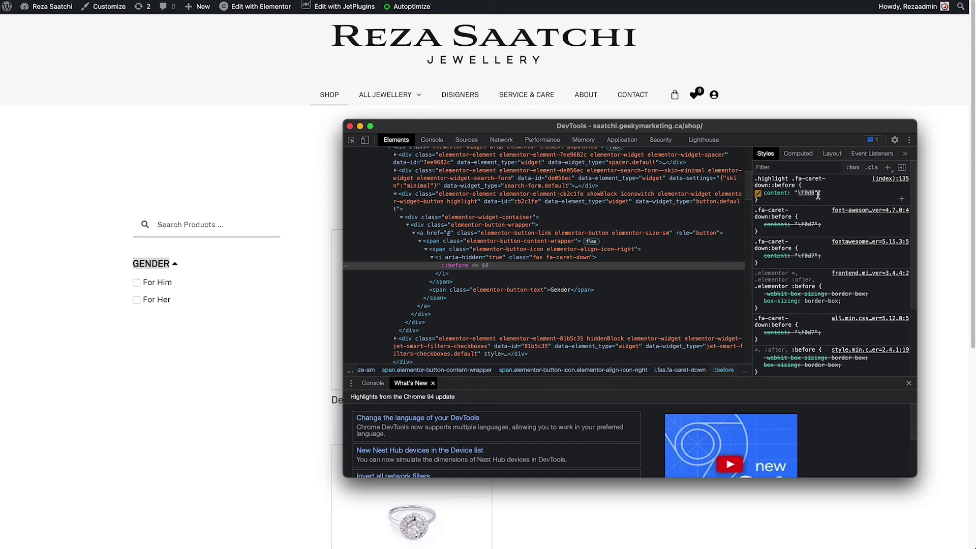
# Step: Close the inspector and test collapsing and expanding the Gender toggle on the Shop page, checking its caret icon
pyautogui.press('Return')
pyautogui.click(291, 190)
pyautogui.click(178, 271)
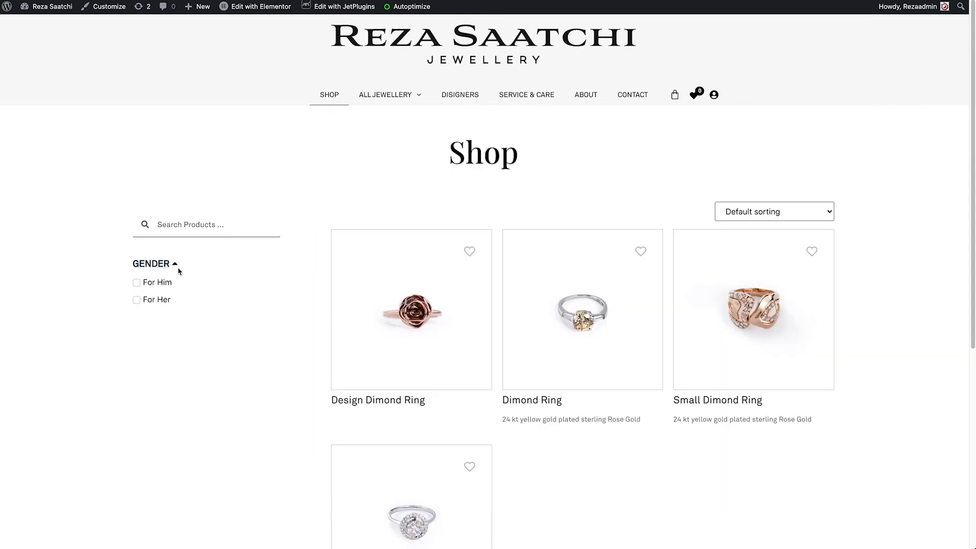
pyautogui.click(176, 265)
pyautogui.click(176, 265)
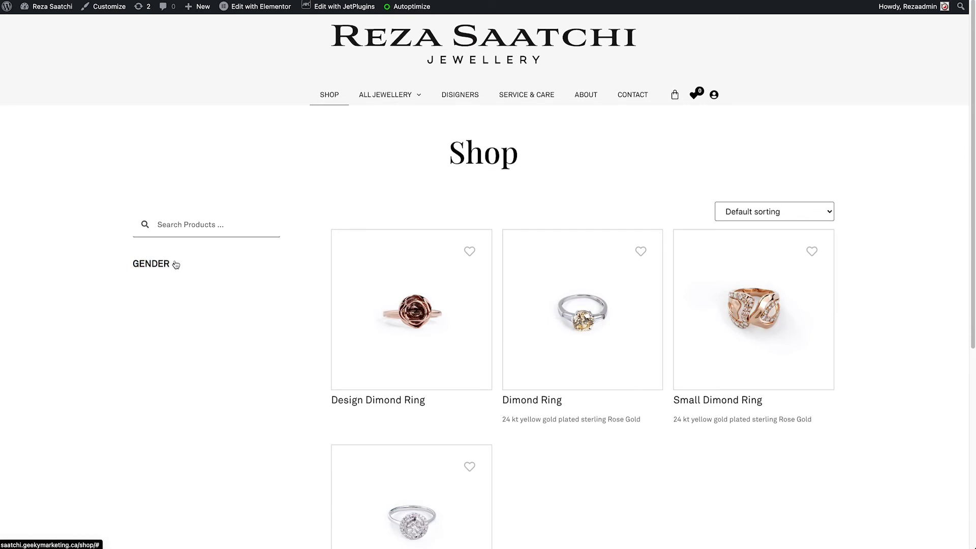
pyautogui.click(175, 265)
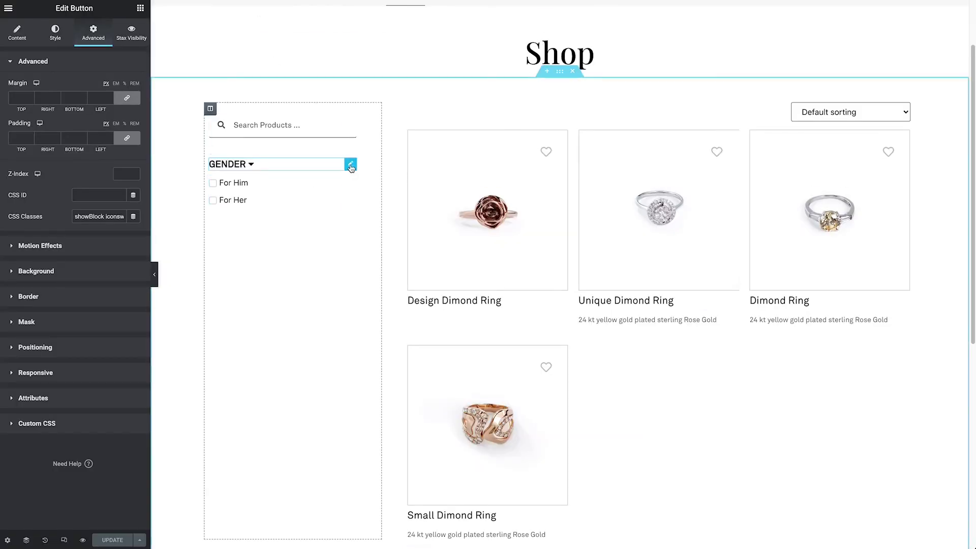
# Step: Duplicate the Gender button in the template, give the copy the Caret up icon, and update the template
pyautogui.rightClick(350, 168)
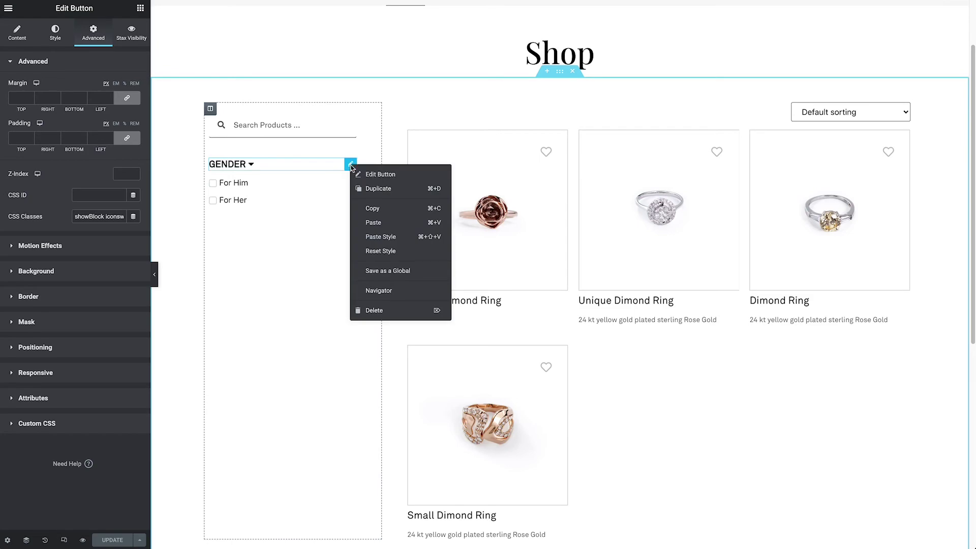
pyautogui.click(382, 191)
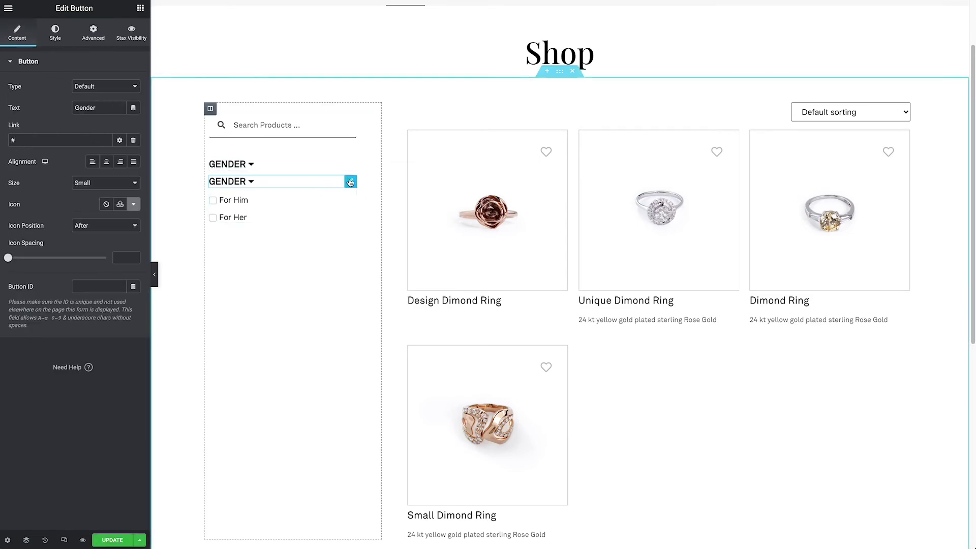
pyautogui.click(134, 203)
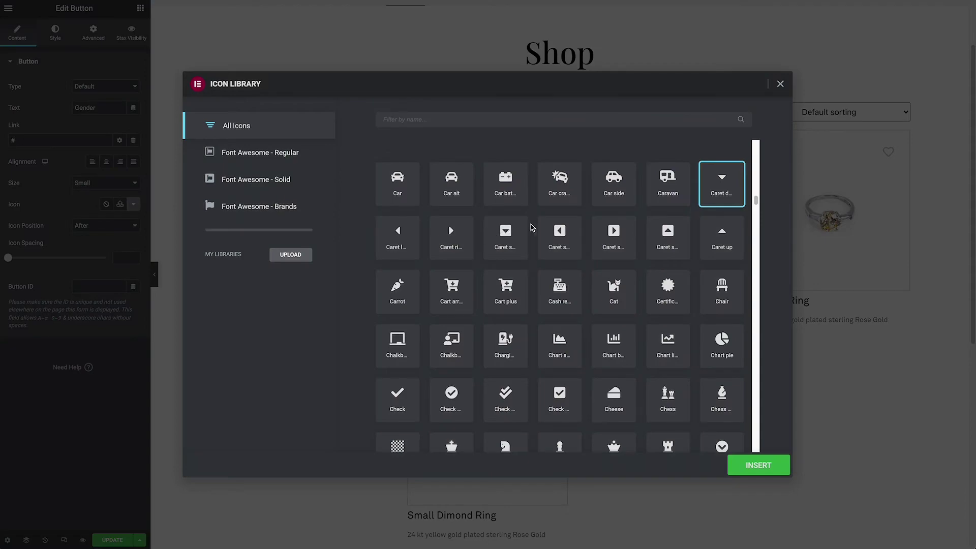
pyautogui.click(713, 243)
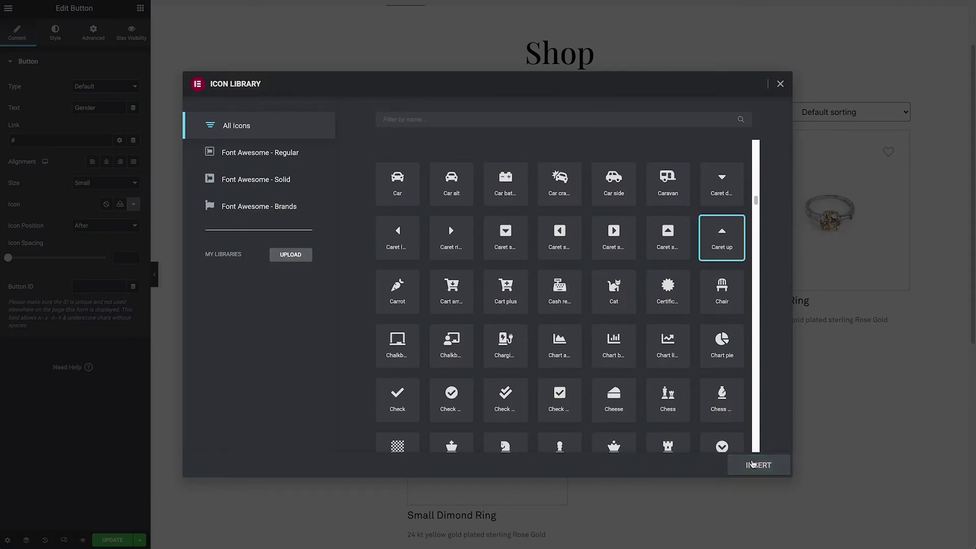
pyautogui.click(752, 464)
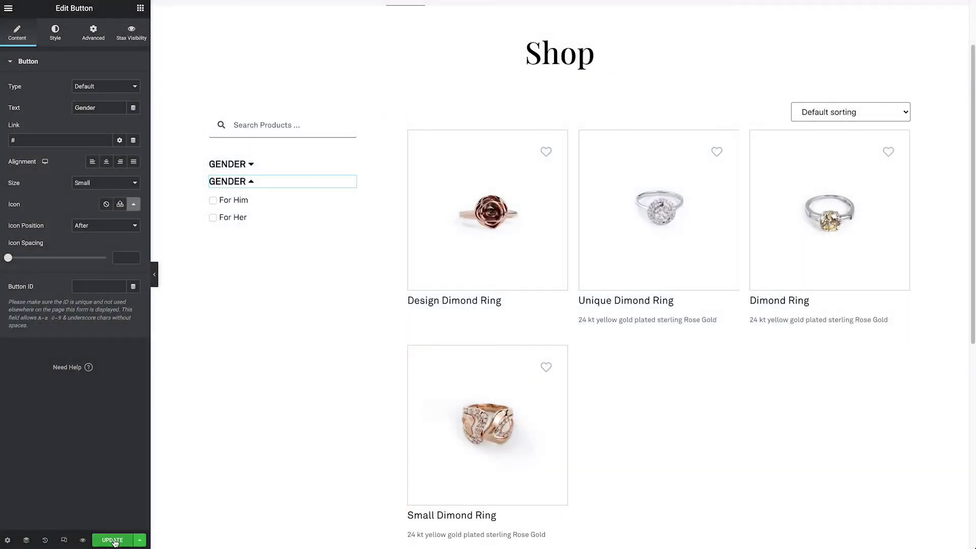
pyautogui.click(113, 540)
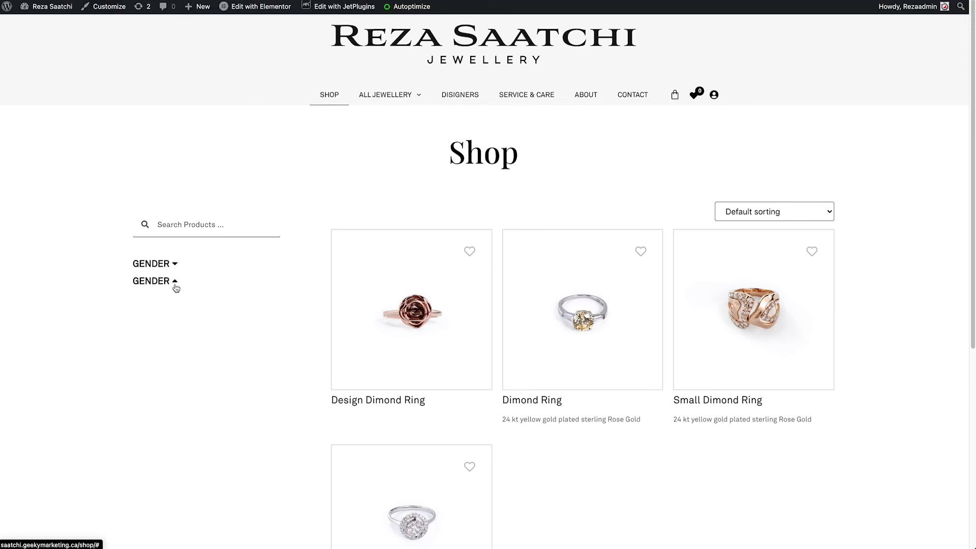
# Step: Inspect the duplicate Gender button's caret-up icon down to its ::before element and examine the content value in the .fa-caret-up rule
pyautogui.rightClick(175, 281)
pyautogui.click(198, 388)
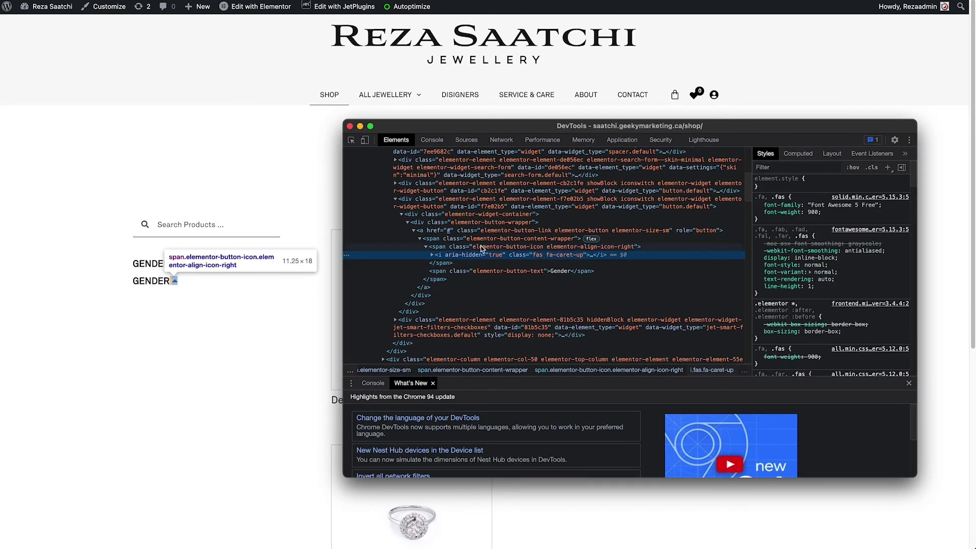
pyautogui.click(431, 255)
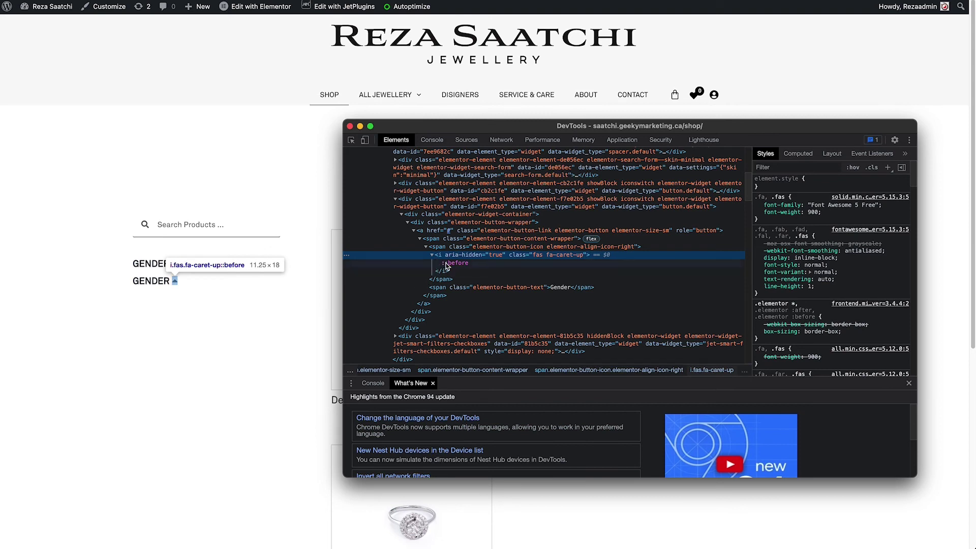
pyautogui.click(446, 263)
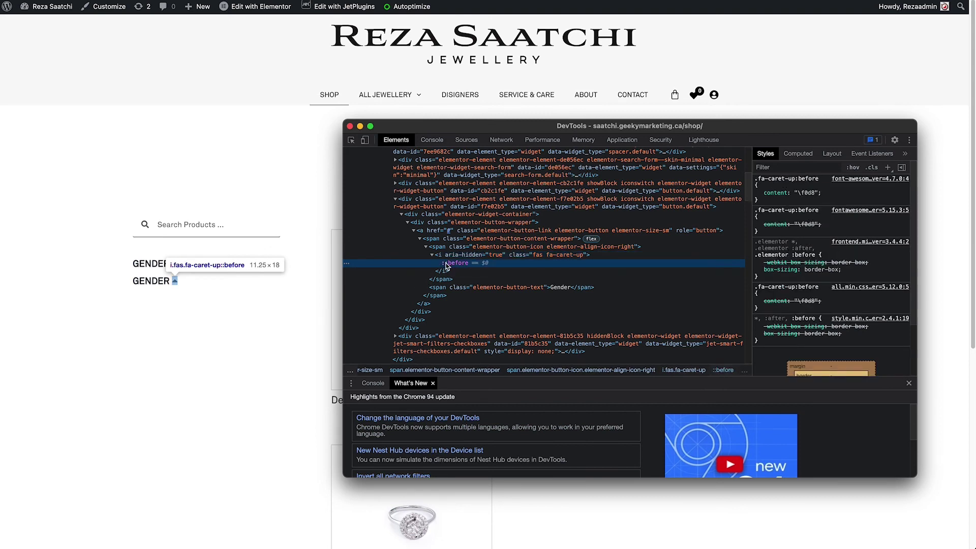
pyautogui.click(799, 193)
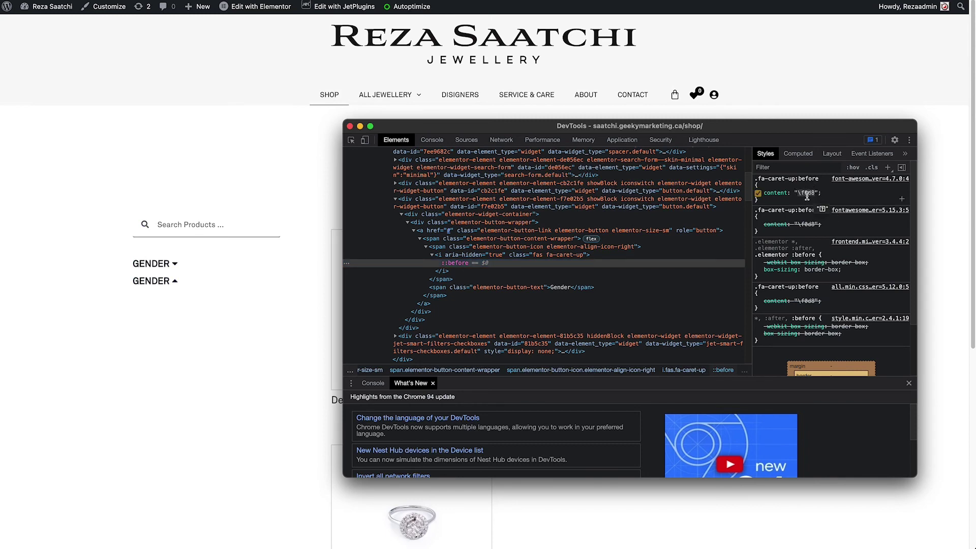
# Step: Inspect the original Gender button's caret-down icon down to ::before, examine its content value, and close the inspector
pyautogui.rightClick(173, 264)
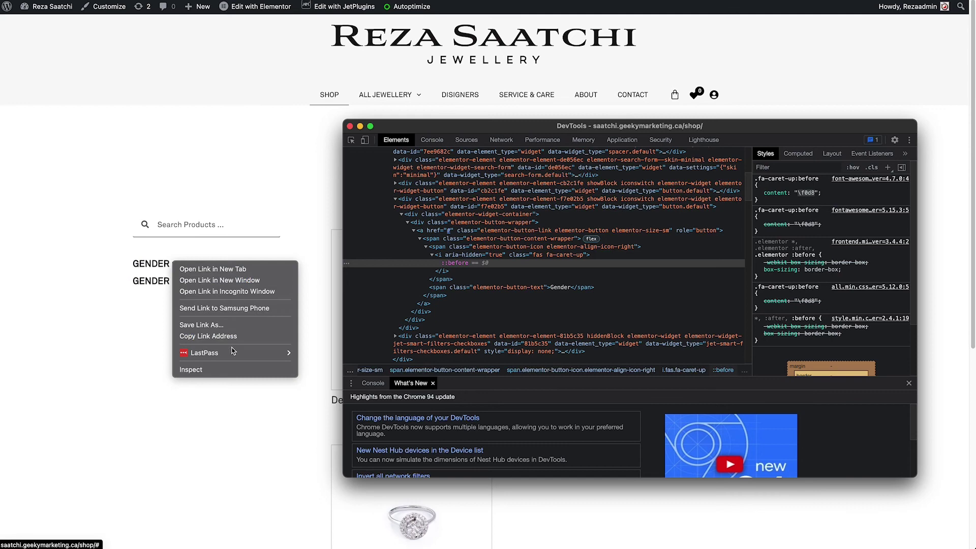
pyautogui.click(204, 369)
pyautogui.click(431, 239)
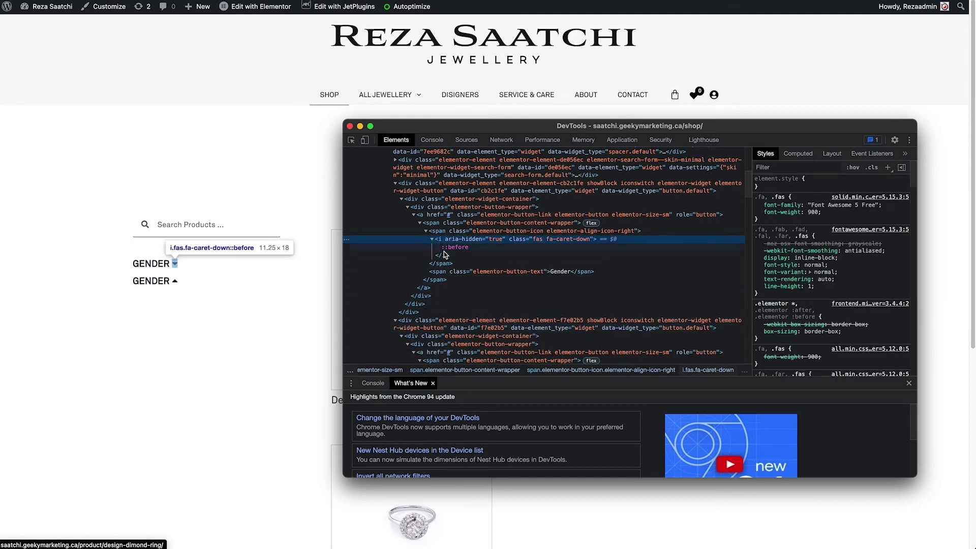
pyautogui.click(454, 248)
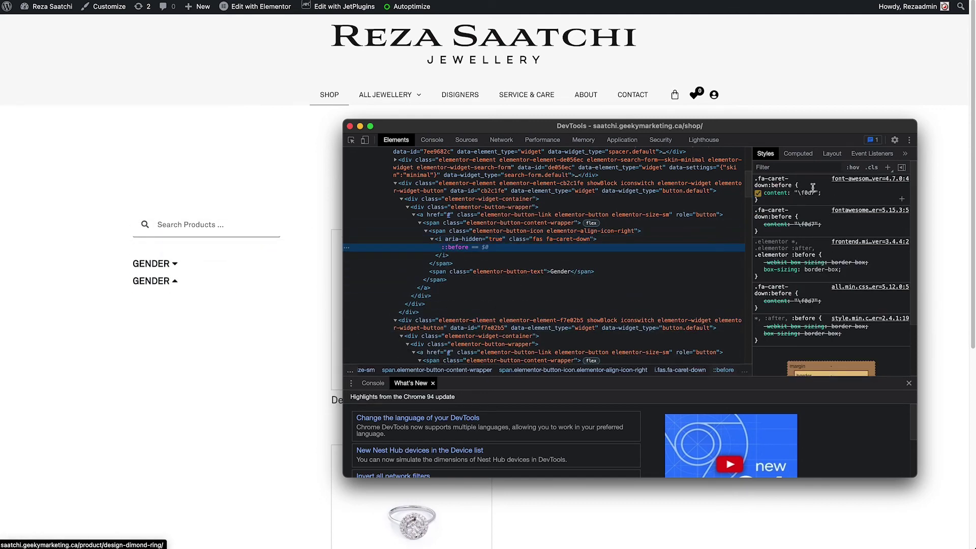
pyautogui.press('super+alt+i')
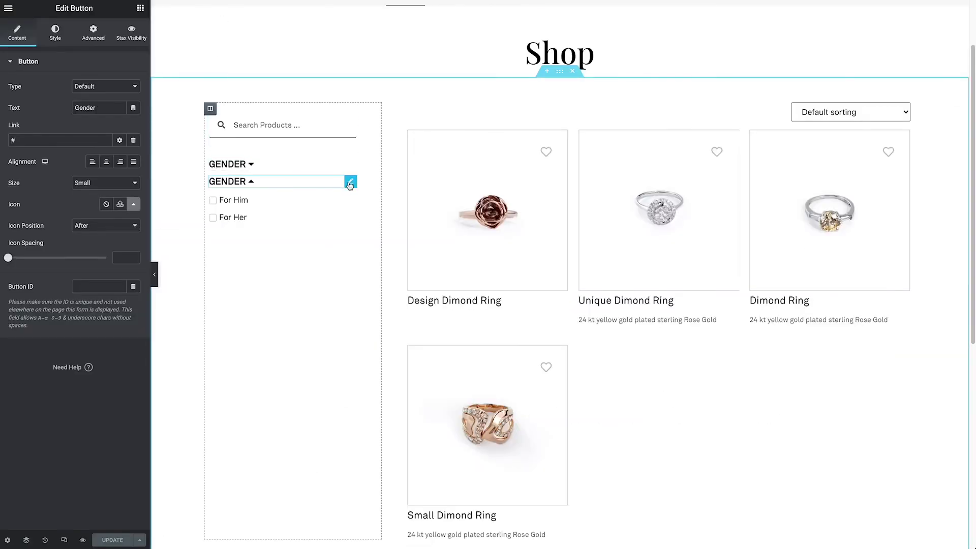
# Step: Delete the duplicate Gender button with the caret-up icon and update the template
pyautogui.rightClick(349, 183)
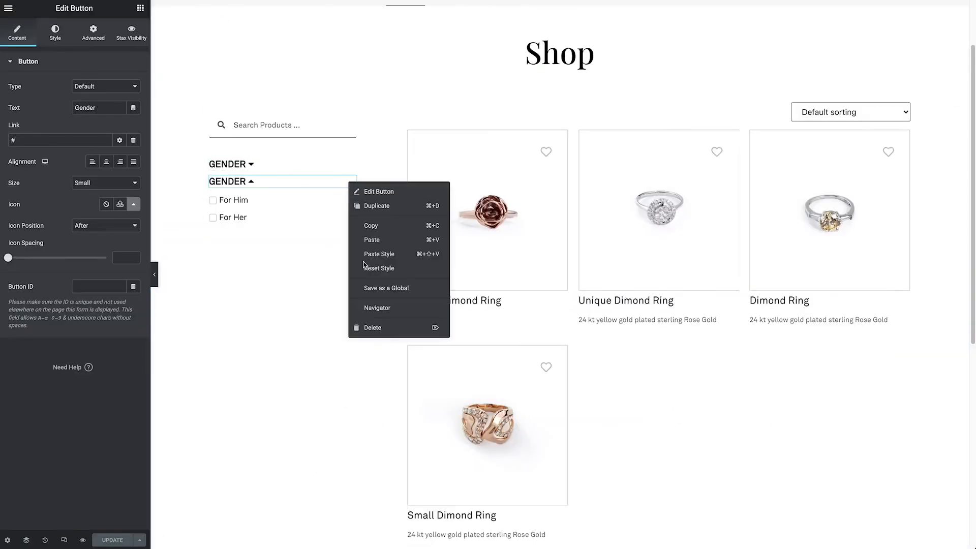
pyautogui.click(372, 329)
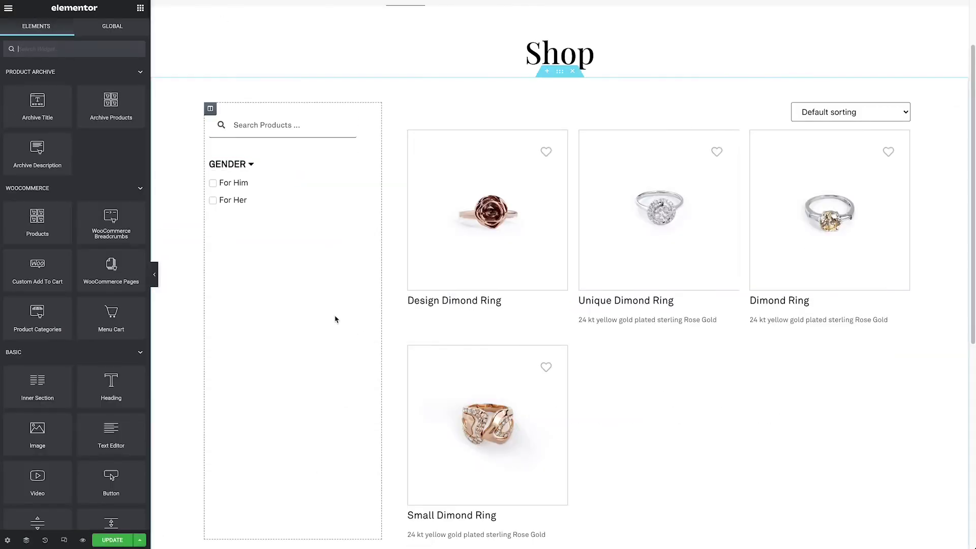
pyautogui.click(113, 543)
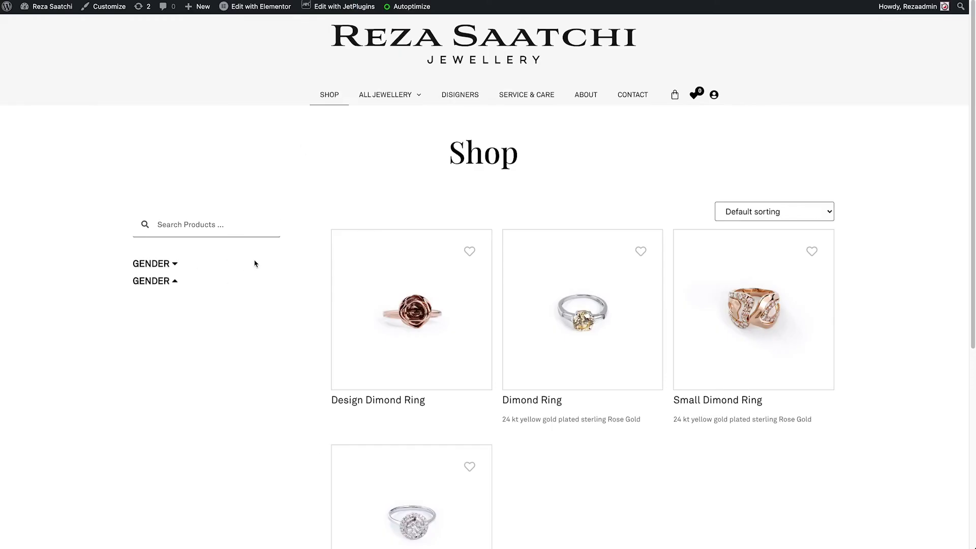
# Step: Refresh the Shop page and test the single Gender toggle by expanding and collapsing it
pyautogui.click(86, 4)
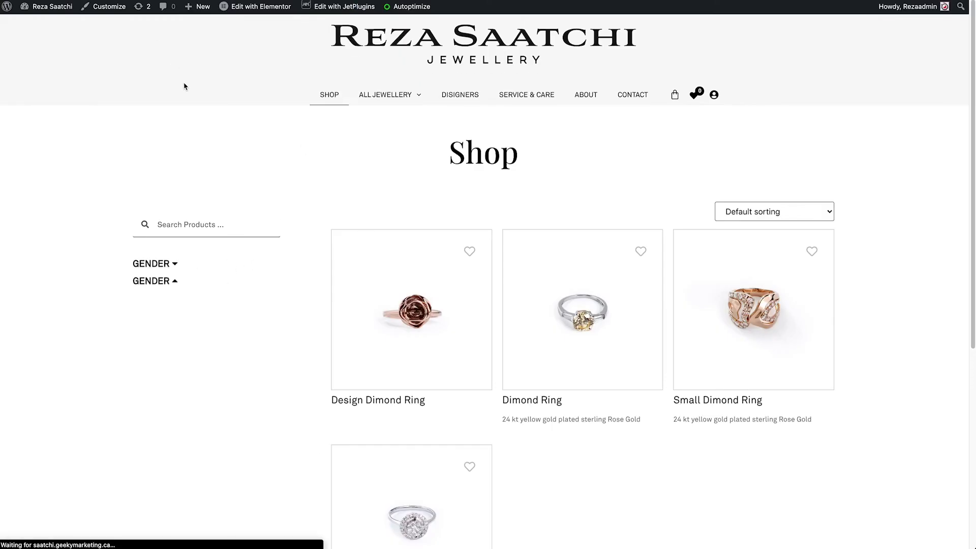
pyautogui.click(174, 264)
pyautogui.click(174, 264)
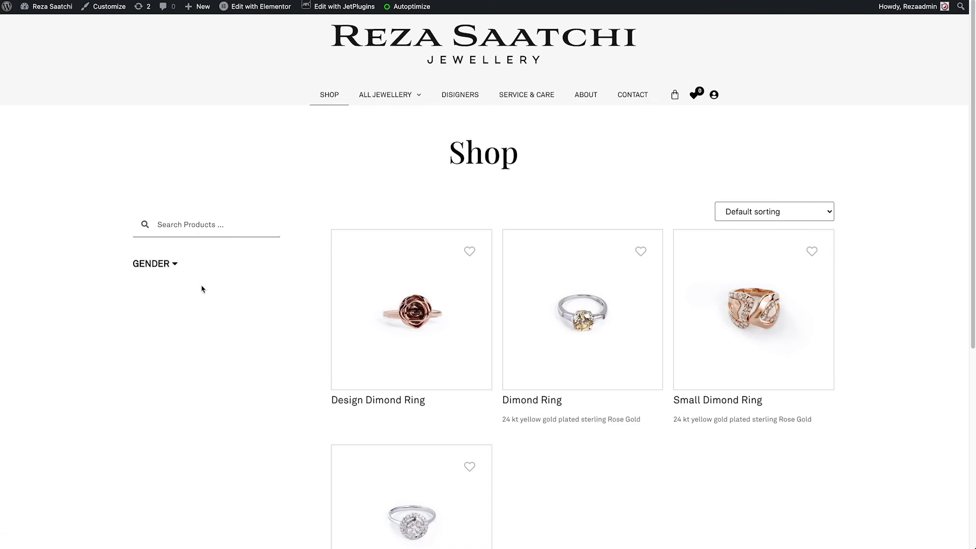
# Step: Return to the Elementor template and add a Divider widget below the Gender checkboxes filter
pyautogui.click(260, 6)
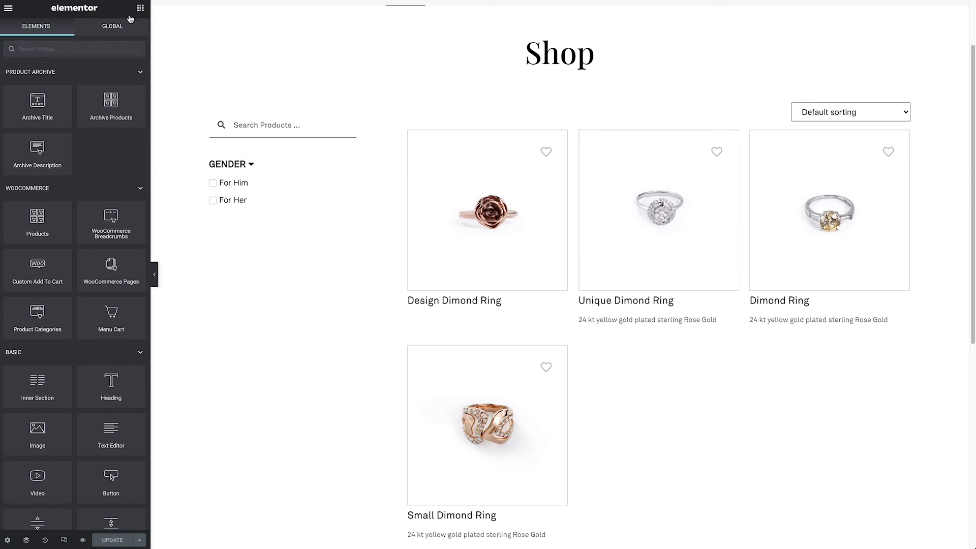
pyautogui.write('div')
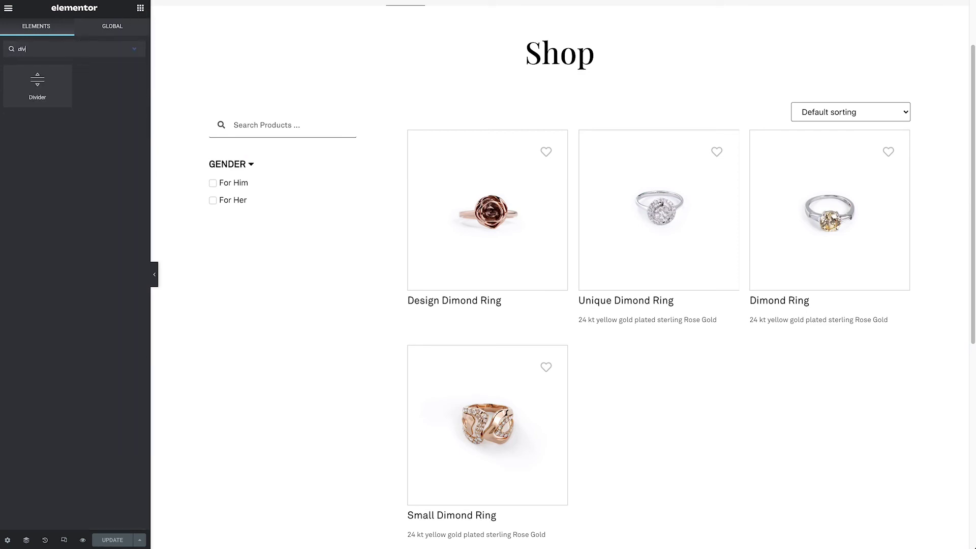
pyautogui.moveTo(63, 87); pyautogui.dragTo(283, 214)
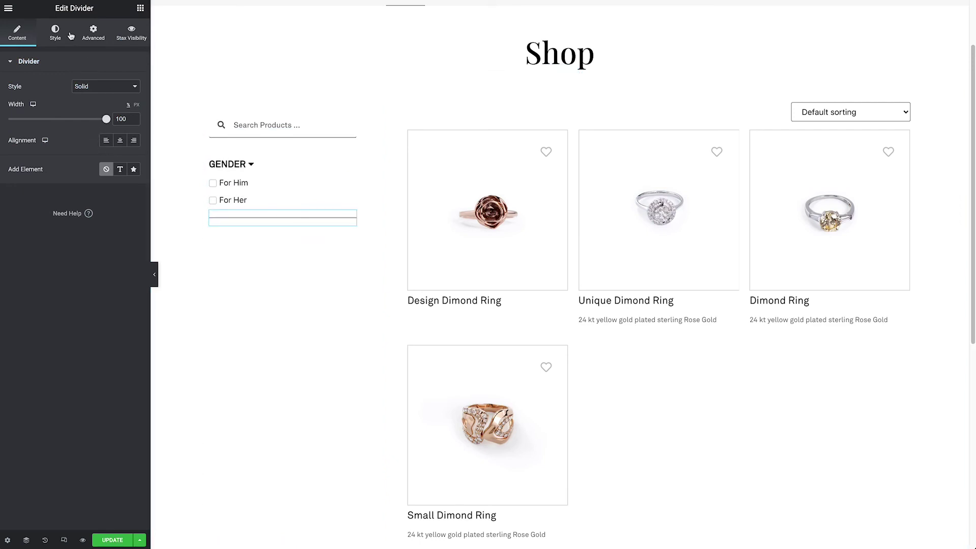
# Step: Style the divider with a light gray color and a gap of 30
pyautogui.click(54, 32)
pyautogui.click(133, 86)
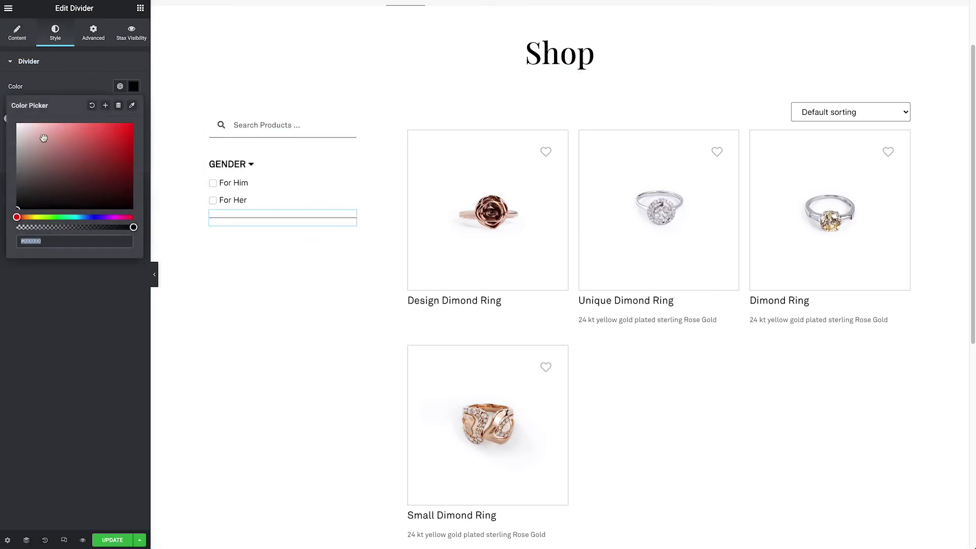
pyautogui.moveTo(26, 151); pyautogui.dragTo(68, 170)
pyautogui.click(51, 83)
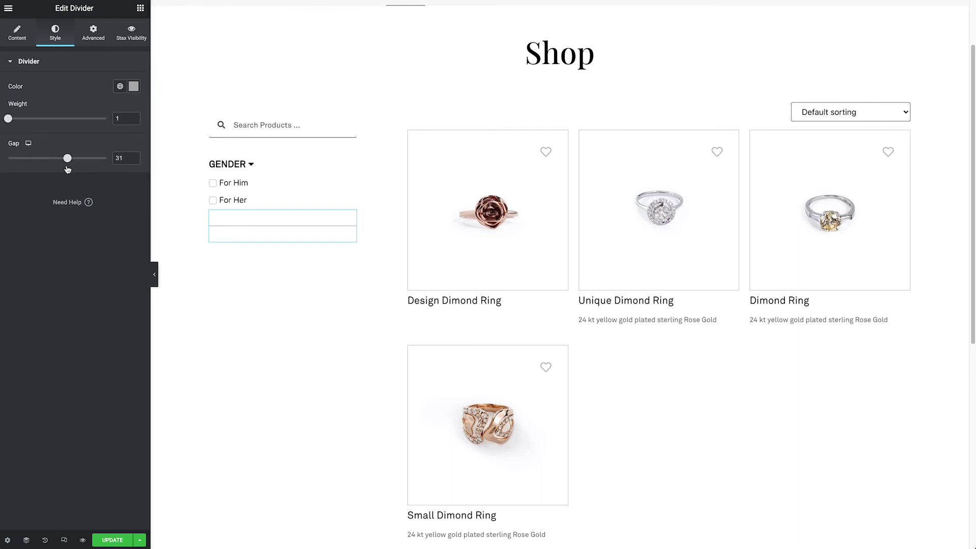
pyautogui.click(134, 161)
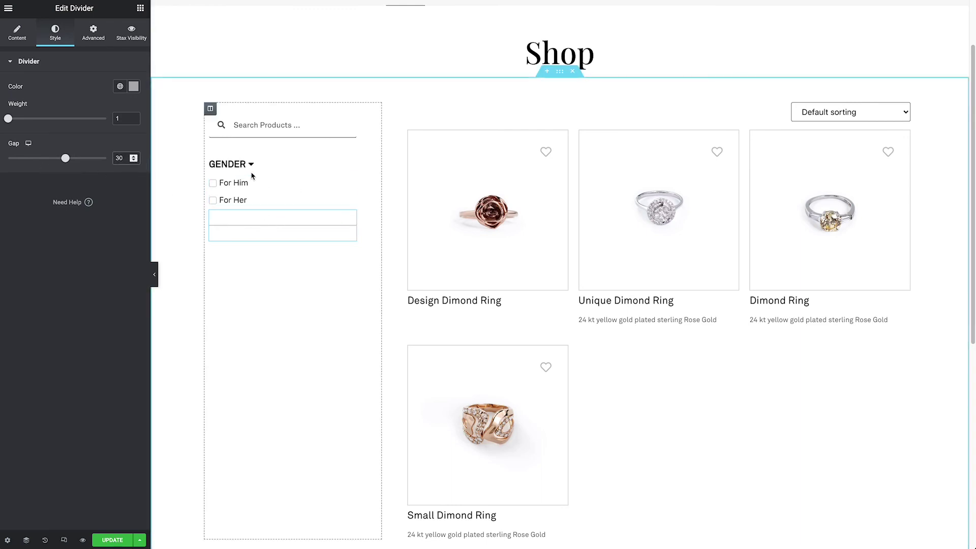
# Step: Duplicate the Gender button and its checkboxes filter, and place both copies below the divider as a second filter group
pyautogui.rightClick(351, 165)
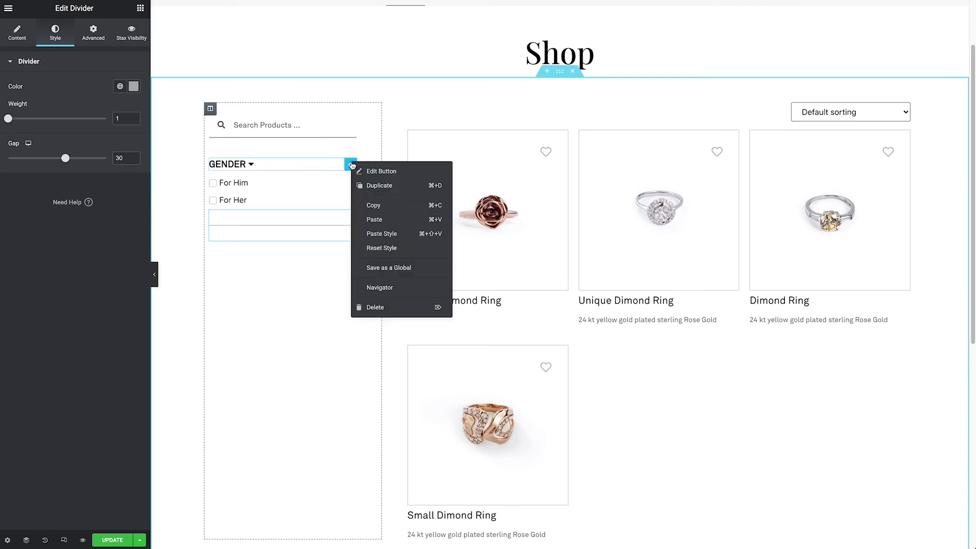
pyautogui.click(384, 190)
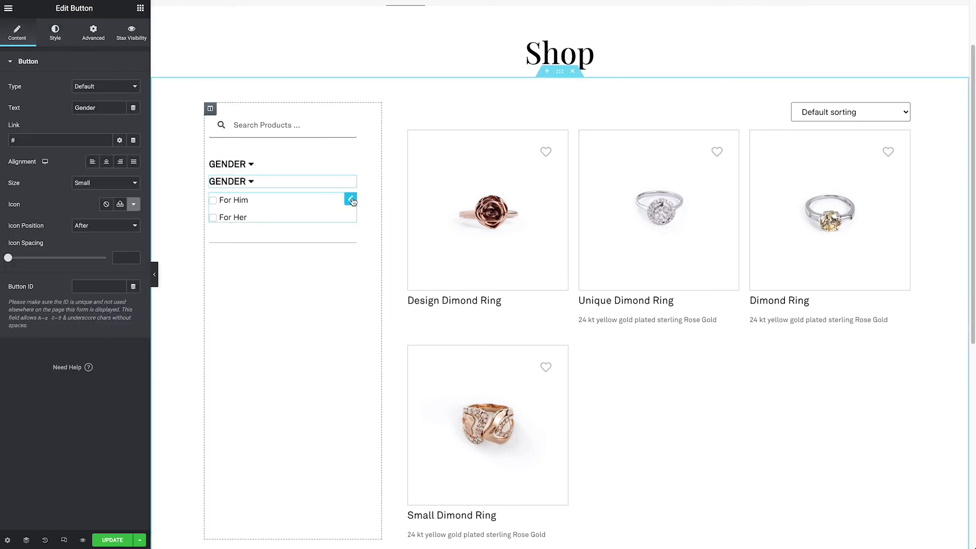
pyautogui.rightClick(349, 202)
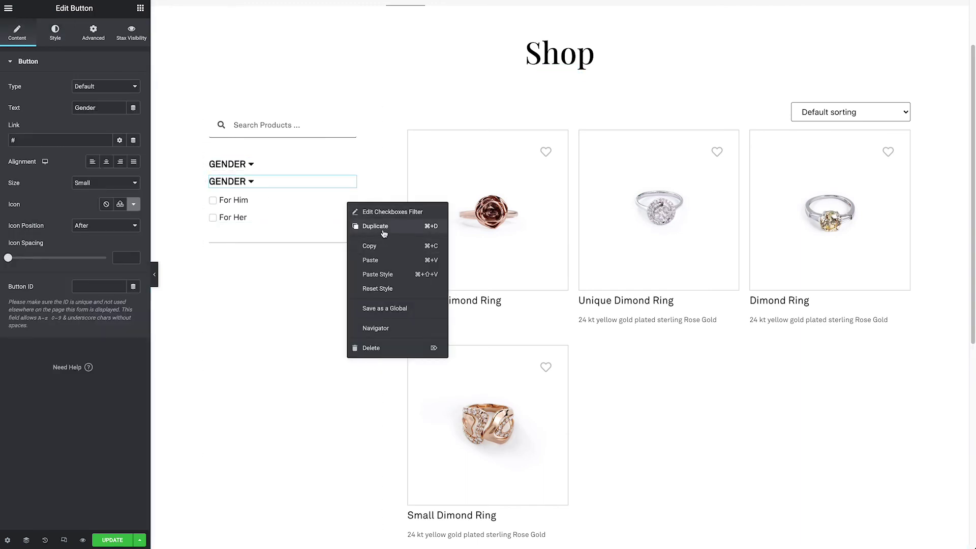
pyautogui.click(384, 228)
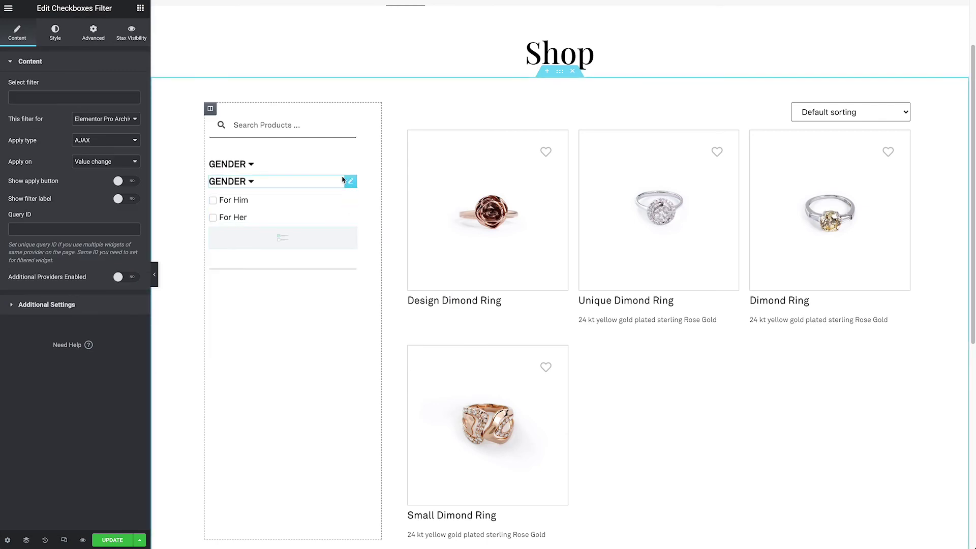
pyautogui.moveTo(342, 181); pyautogui.dragTo(312, 269)
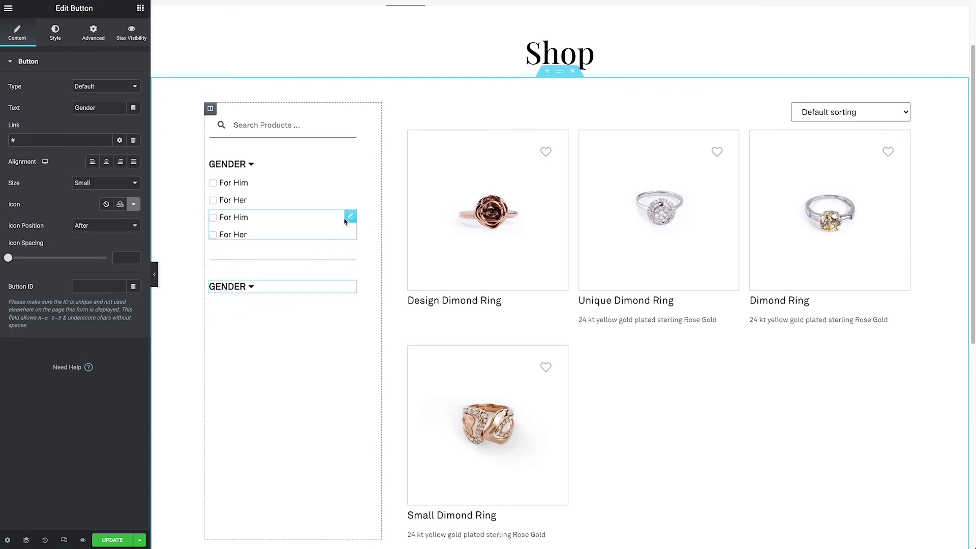
pyautogui.moveTo(344, 221); pyautogui.dragTo(320, 294)
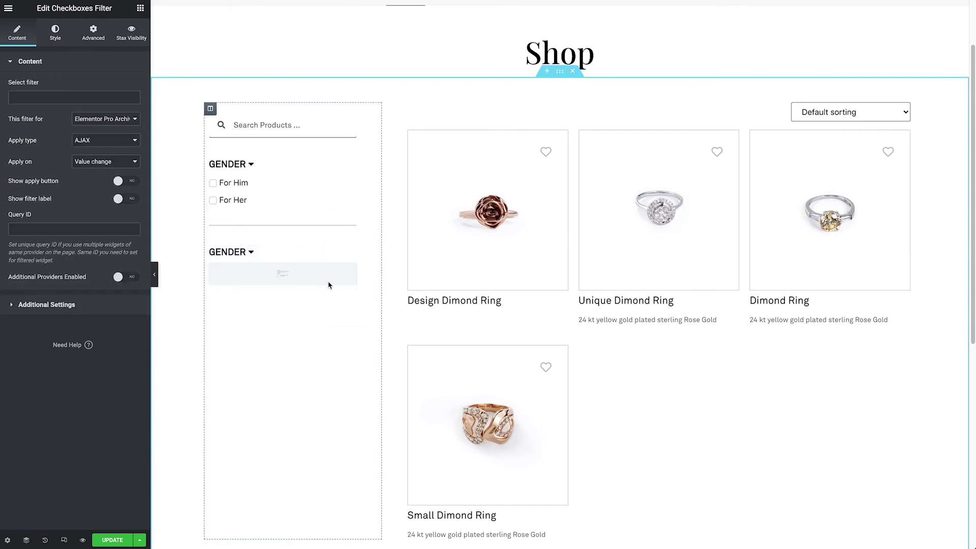
# Step: Duplicate the divider and place the copy below the second group's checkboxes filter
pyautogui.rightClick(354, 220)
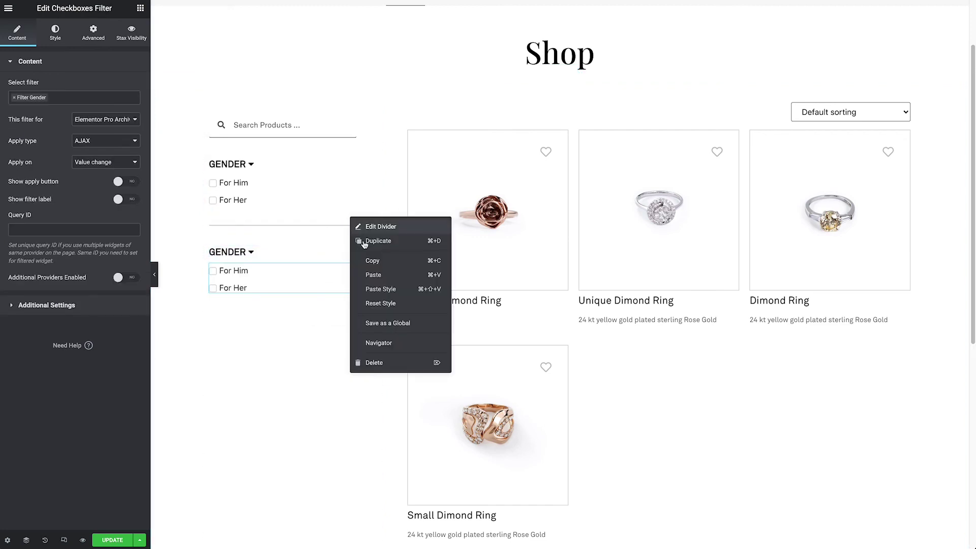
pyautogui.click(369, 242)
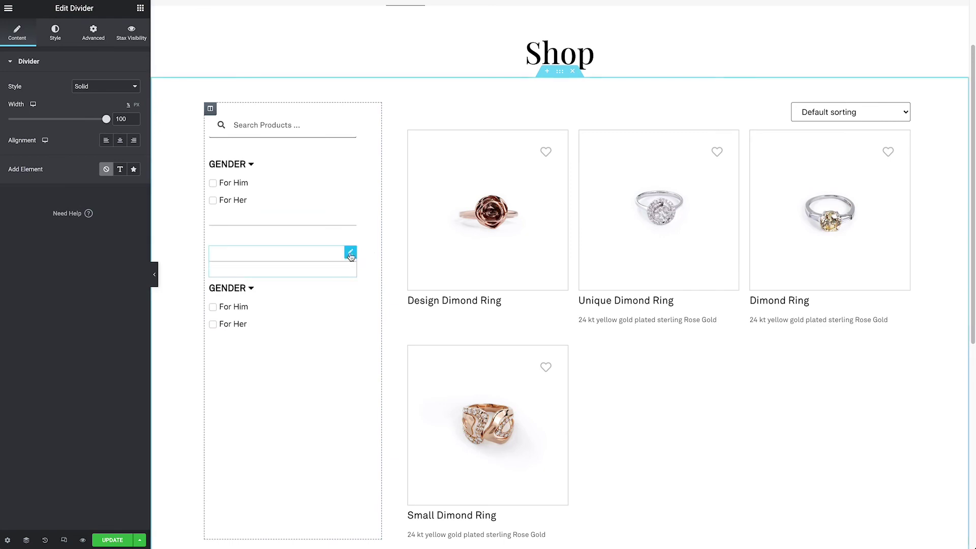
pyautogui.moveTo(349, 257); pyautogui.dragTo(338, 305)
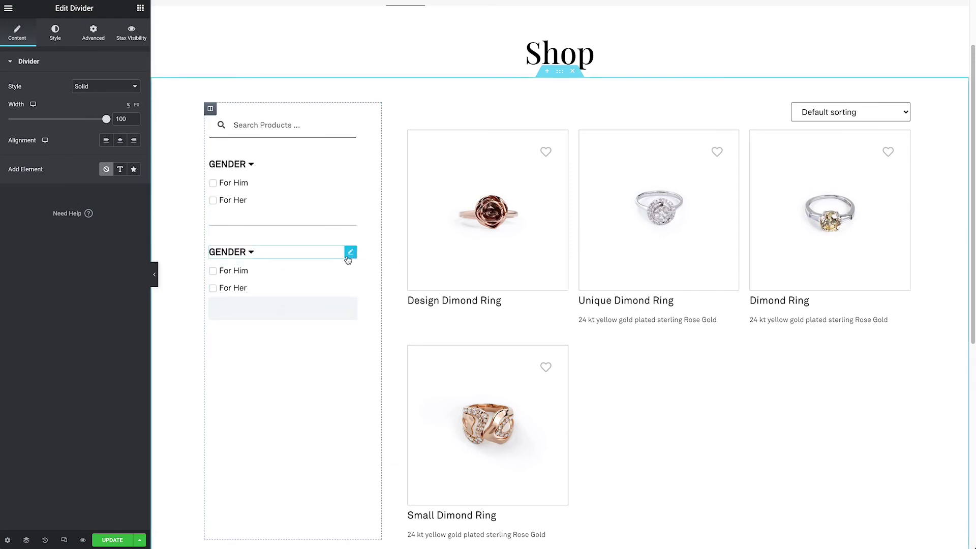
# Step: Duplicate the second group's Gender button and checkboxes filter, and place both copies below the second divider as a third group
pyautogui.rightClick(349, 254)
pyautogui.click(377, 278)
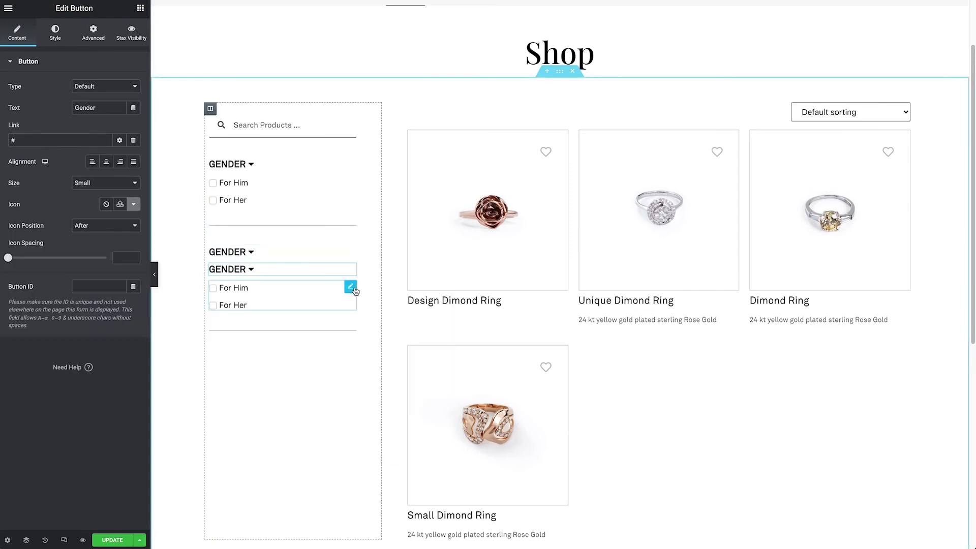
pyautogui.rightClick(354, 291)
pyautogui.click(354, 308)
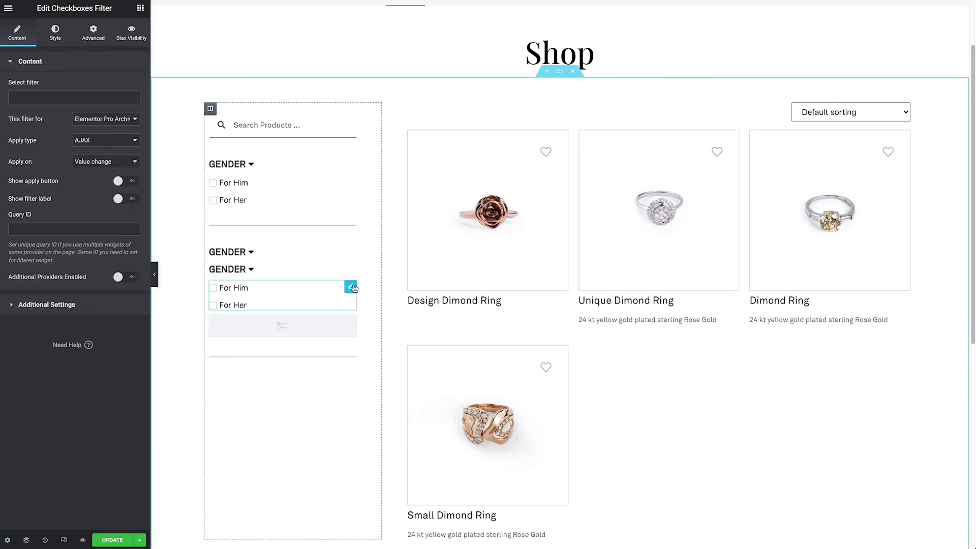
pyautogui.moveTo(351, 269); pyautogui.dragTo(320, 362)
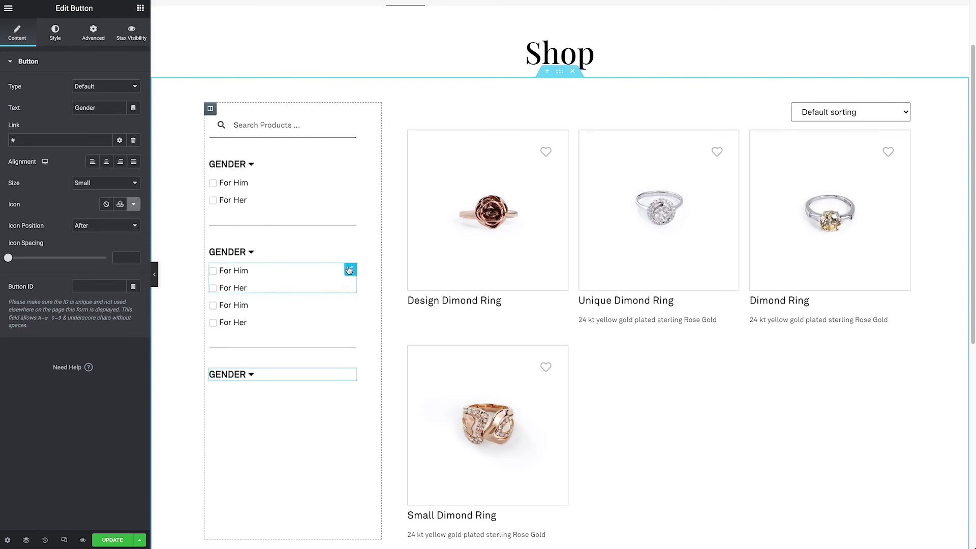
pyautogui.moveTo(412, 269); pyautogui.dragTo(294, 359)
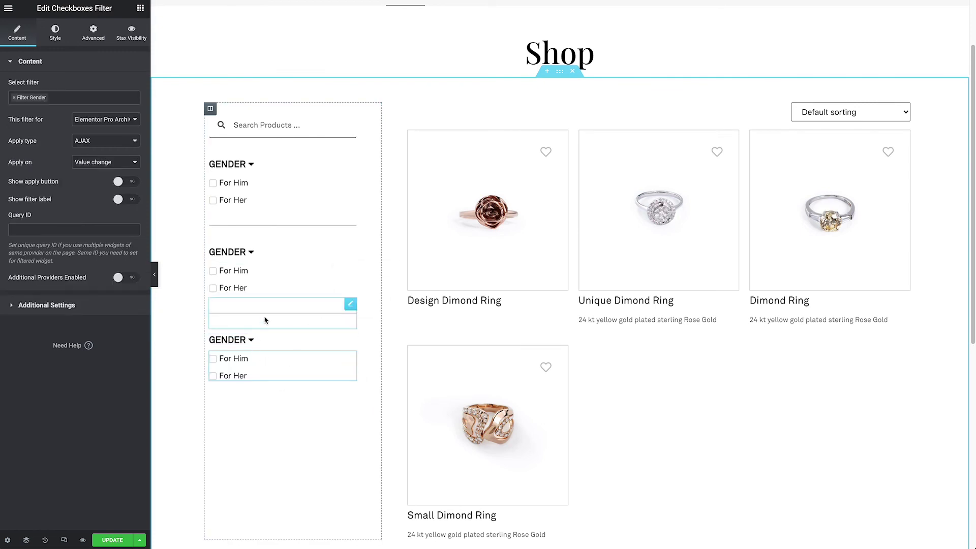
# Step: Change the second filter group's button text to Rings
pyautogui.click(351, 253)
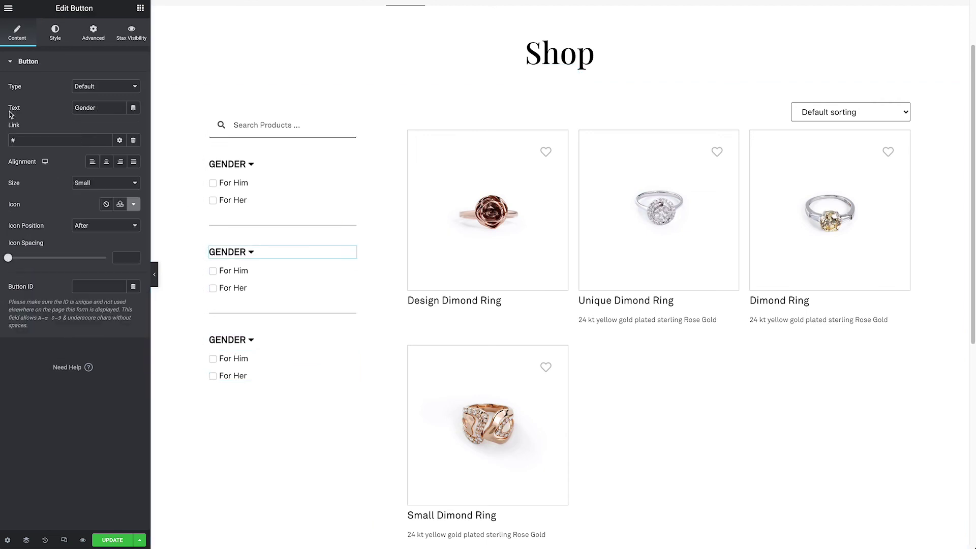
pyautogui.doubleClick(103, 110)
pyautogui.write('r')
pyautogui.press('BackSpace')
pyautogui.write('Rin')
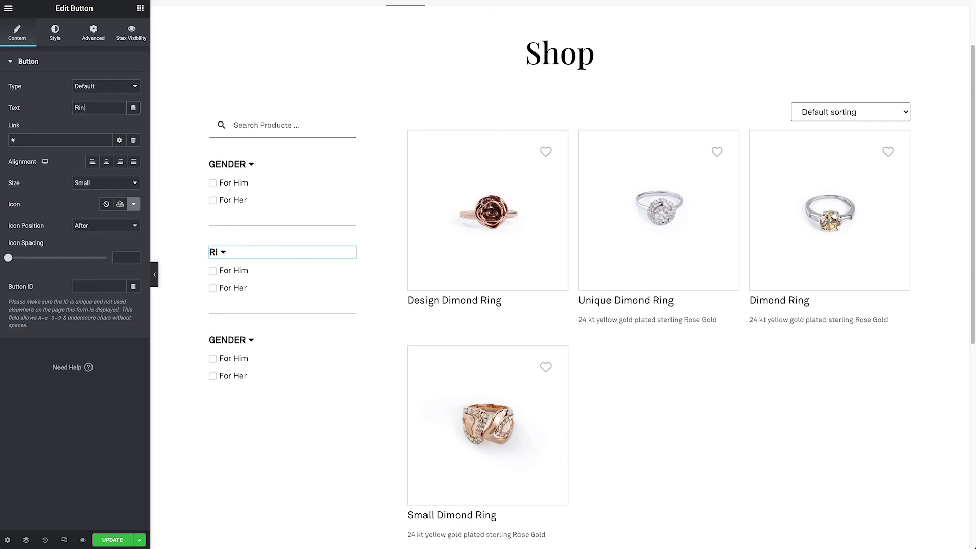
pyautogui.write('gs')
# Step: Replace the filter of the checkboxes widget under the Rings button with the Rings filter
pyautogui.click(349, 269)
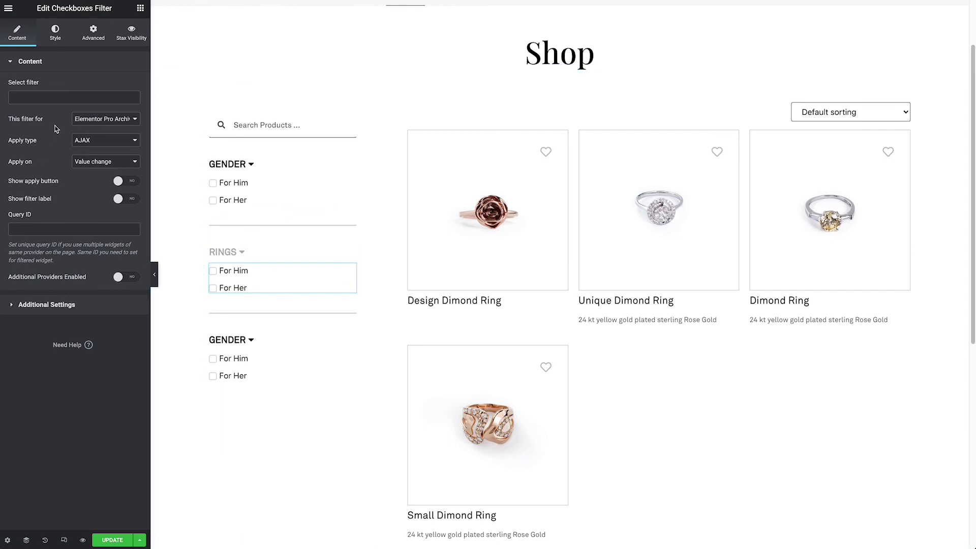
pyautogui.click(37, 100)
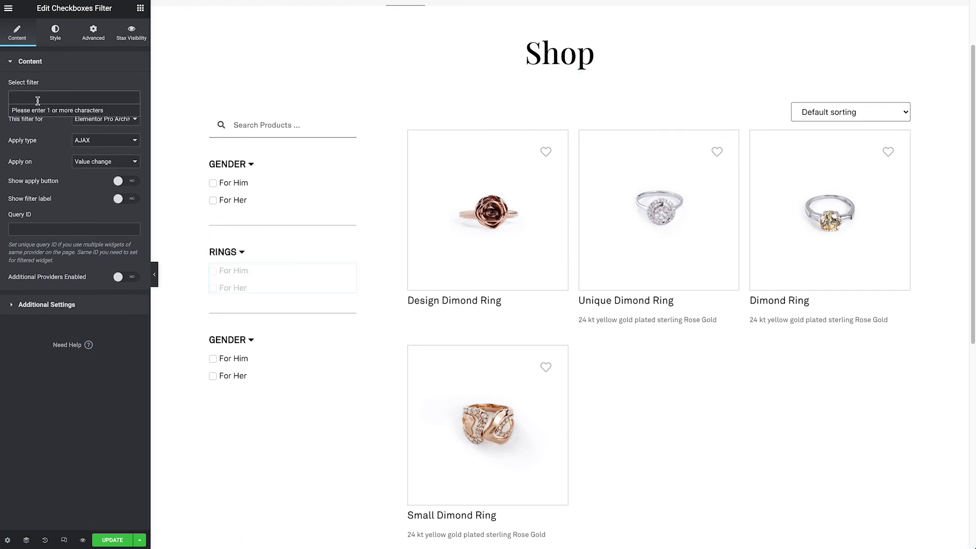
pyautogui.click(38, 100)
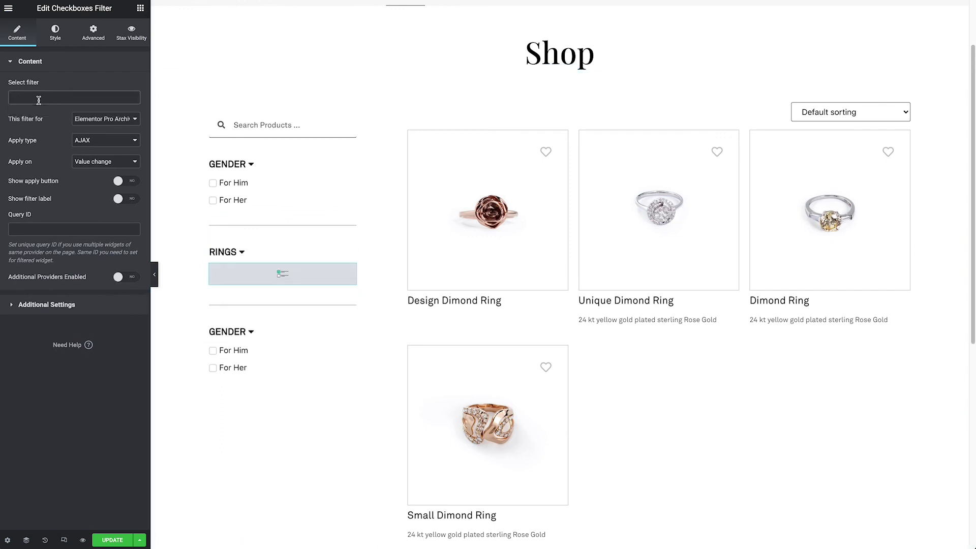
pyautogui.click(38, 100)
pyautogui.write('ring')
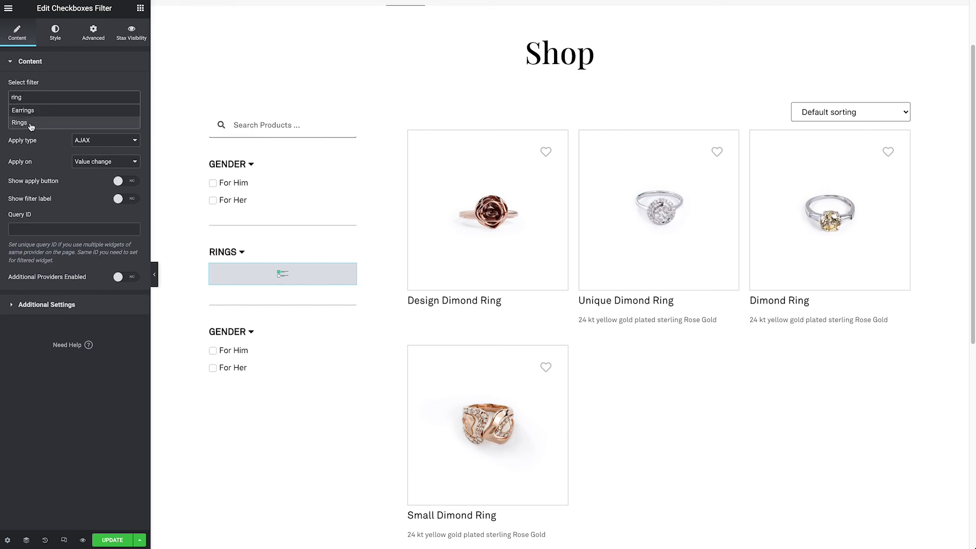
pyautogui.click(30, 124)
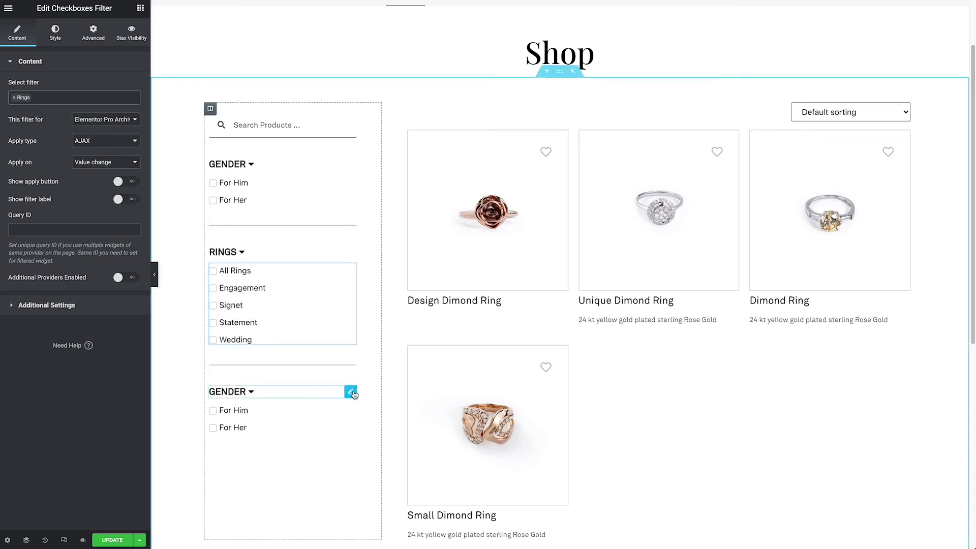
# Step: Change the third filter group's button text to Earrings
pyautogui.click(350, 392)
pyautogui.doubleClick(106, 108)
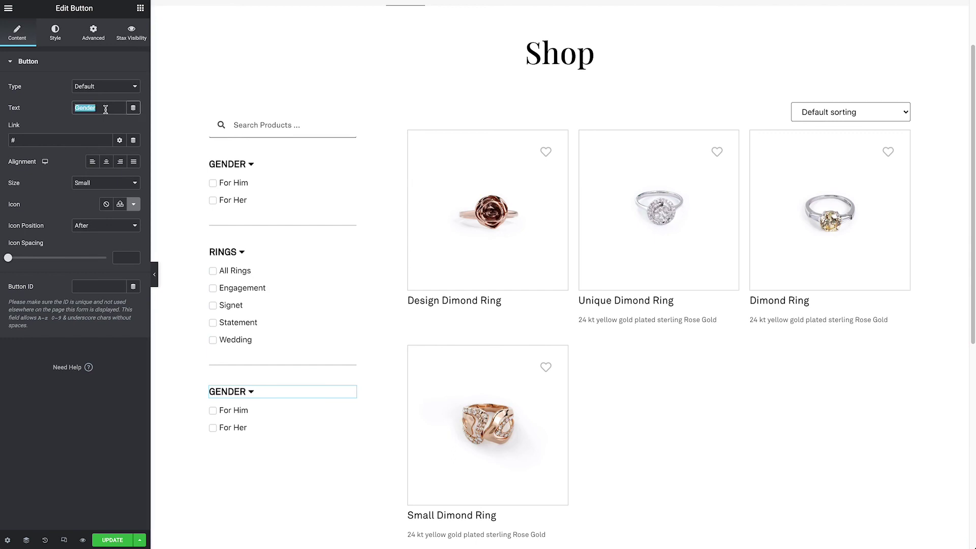
pyautogui.write('earrings')
pyautogui.press('BackSpace')
pyautogui.write('E')
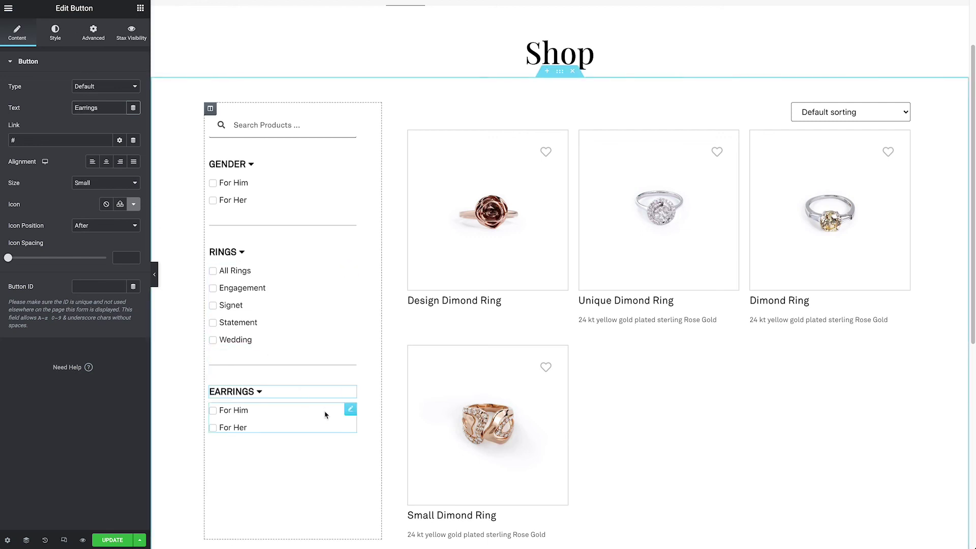
# Step: Replace the filter of the checkboxes widget under the Earrings button with the Earrings filter
pyautogui.click(350, 413)
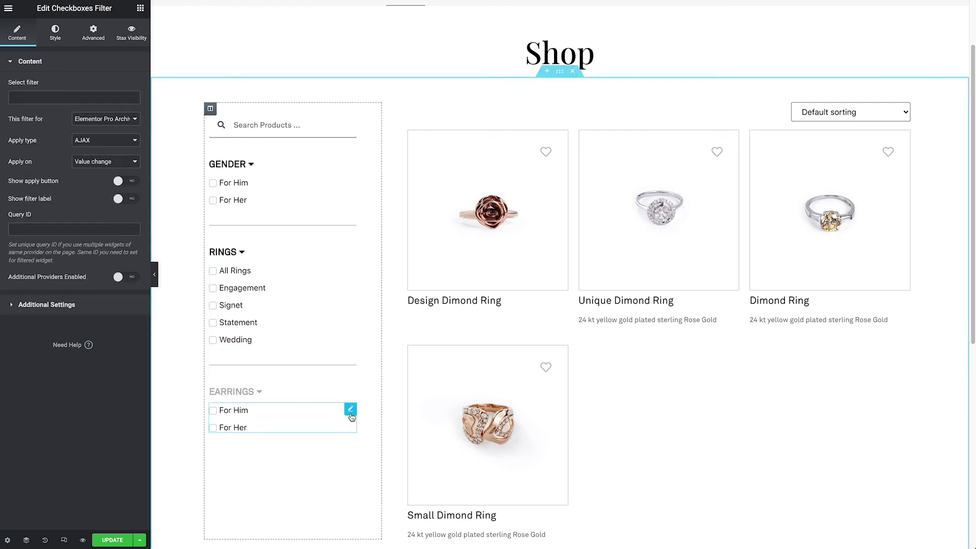
pyautogui.click(15, 98)
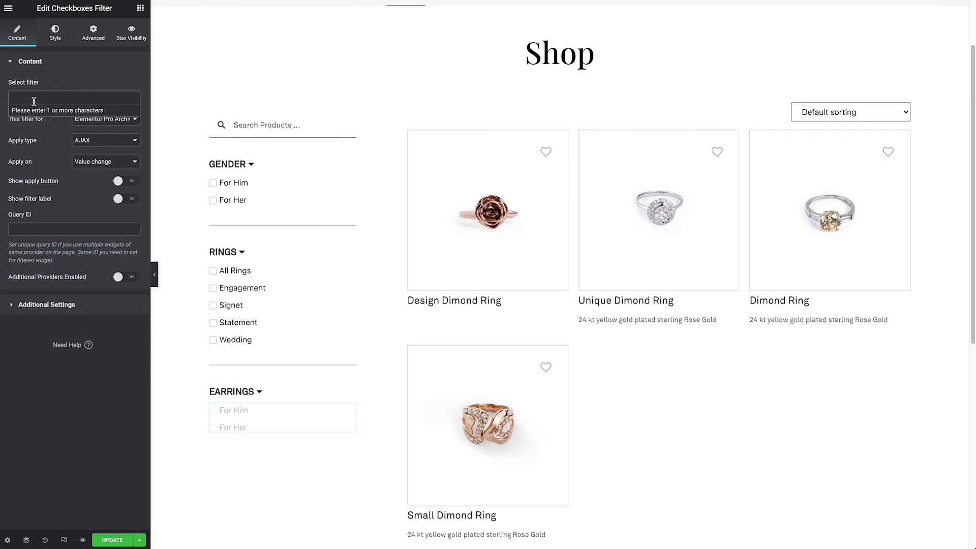
pyautogui.click(36, 99)
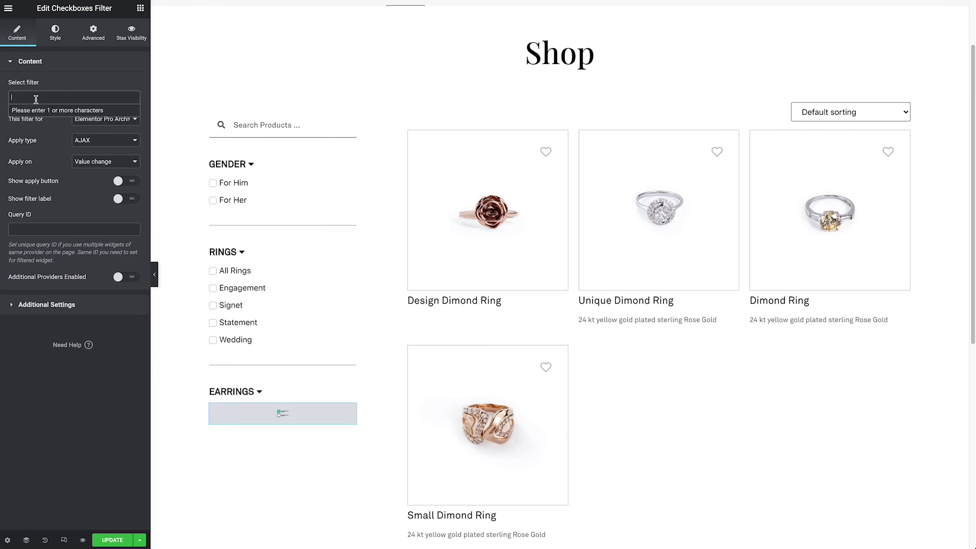
pyautogui.write('Ear')
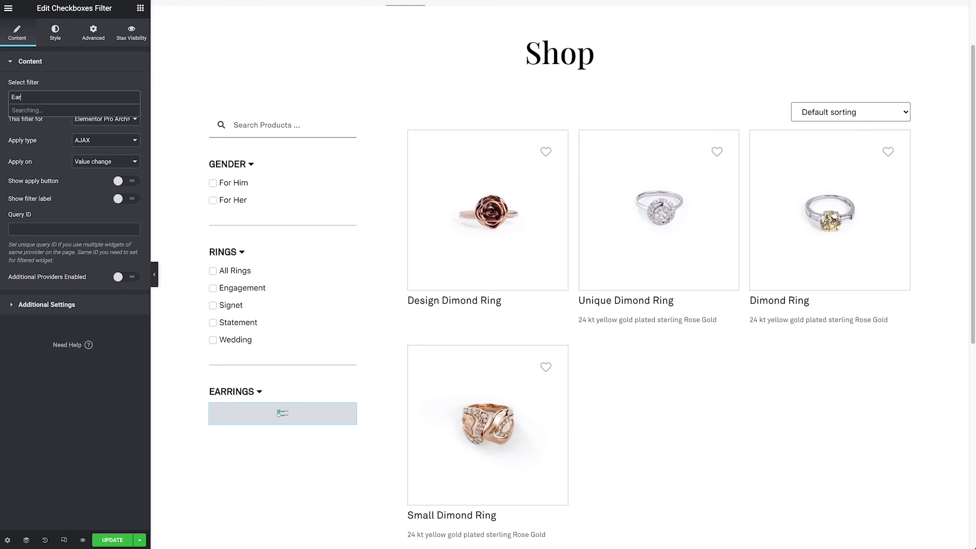
pyautogui.click(31, 112)
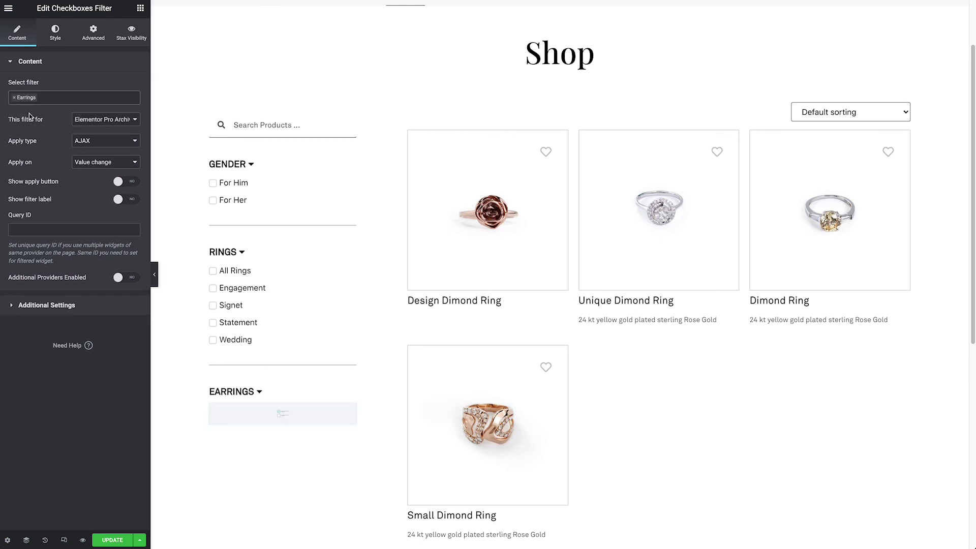
# Step: Update the template with the three filter groups and reload the live Shop page
pyautogui.scroll(-2, 261, 255)
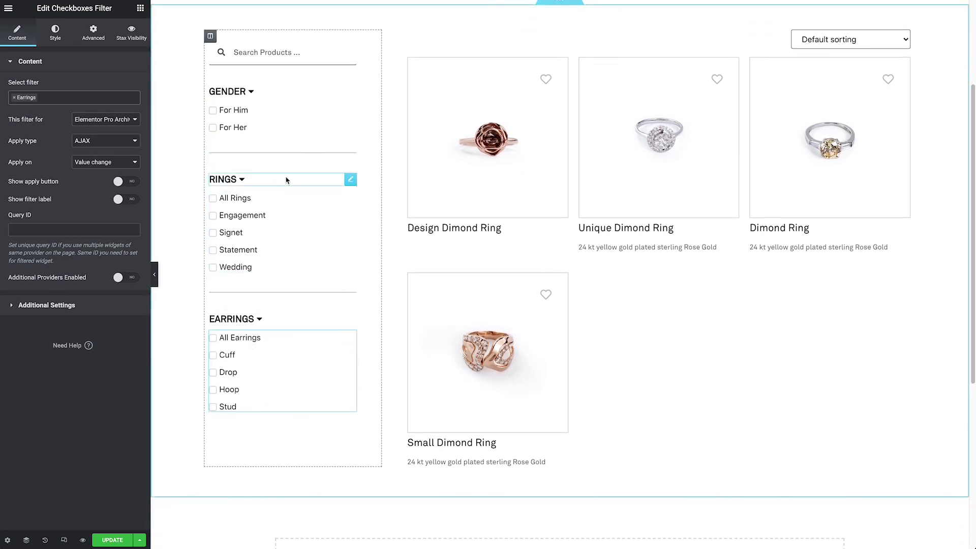
pyautogui.click(114, 541)
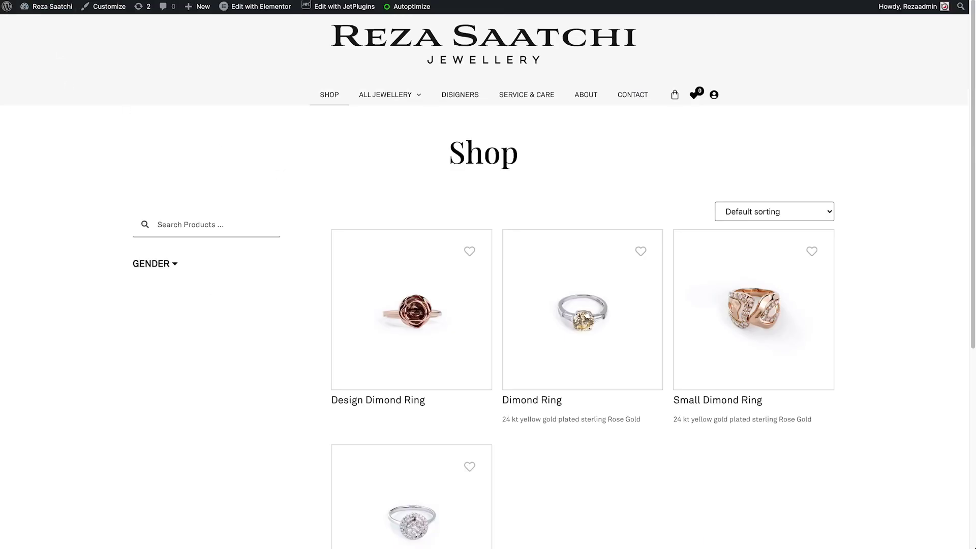
pyautogui.click(105, 6)
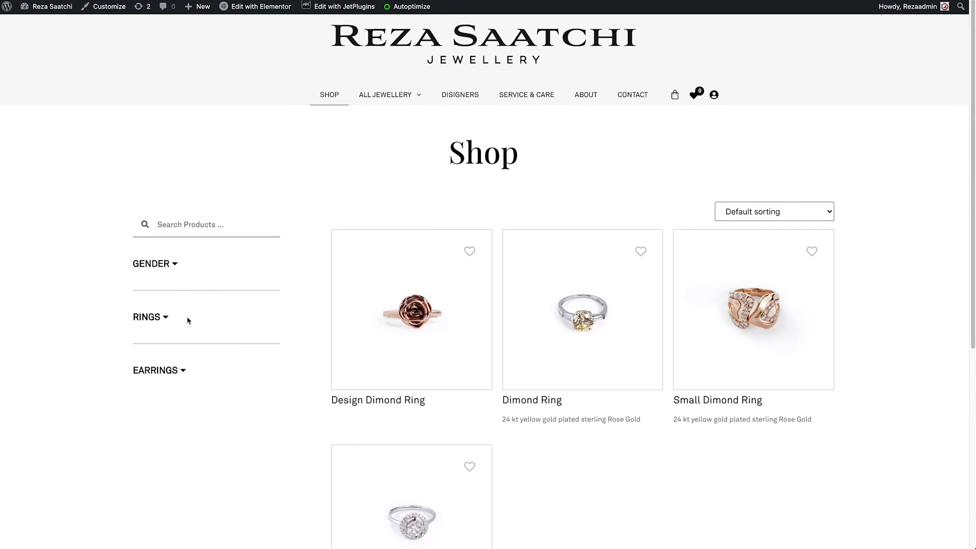
# Step: Test the Rings and Earrings toggles on the Shop page by expanding and collapsing both groups
pyautogui.click(165, 318)
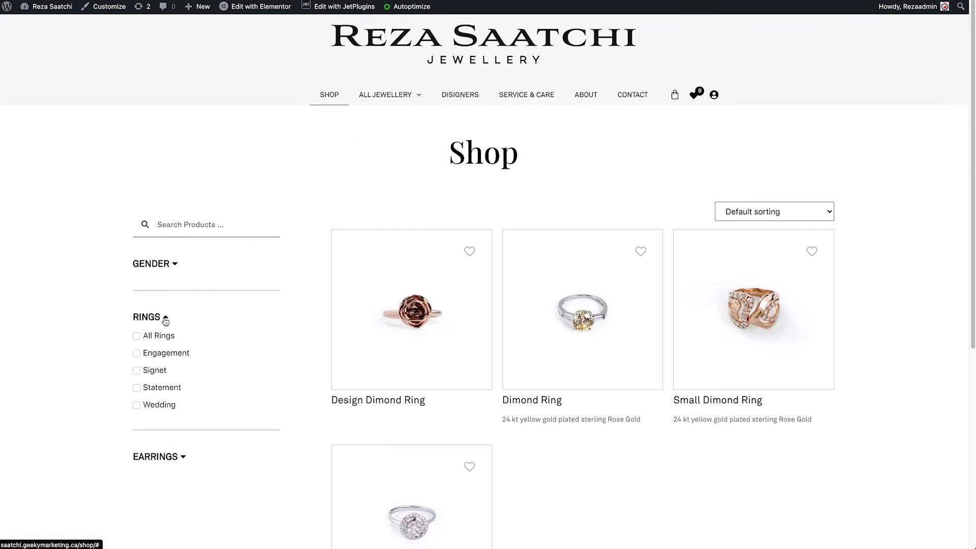
pyautogui.click(183, 457)
pyautogui.scroll(-2, 185, 460)
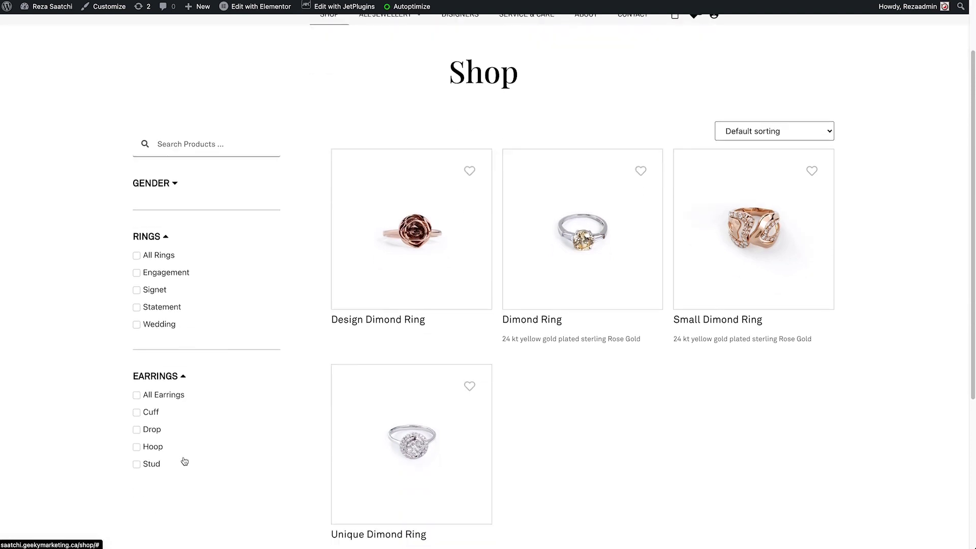
pyautogui.click(182, 370)
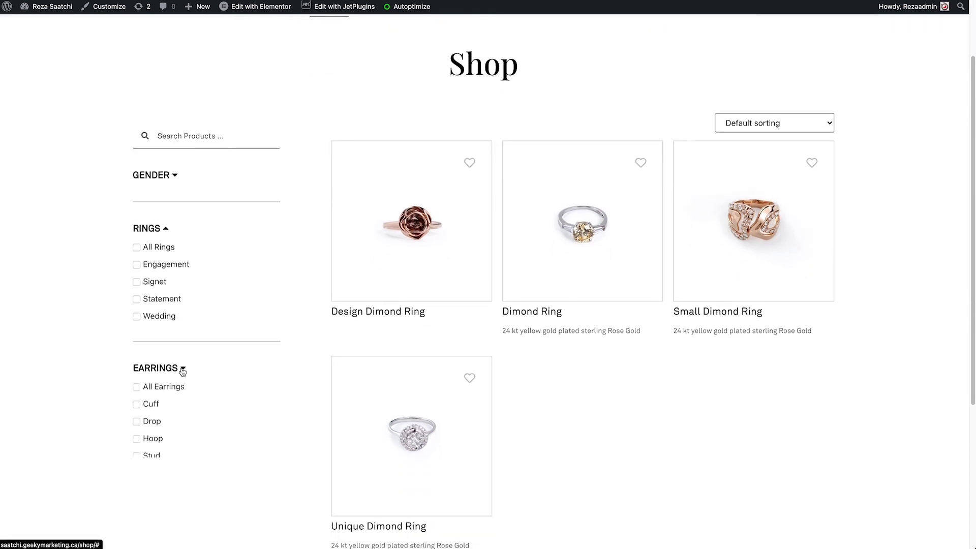
pyautogui.click(182, 370)
pyautogui.click(183, 369)
pyautogui.click(183, 370)
pyautogui.click(165, 227)
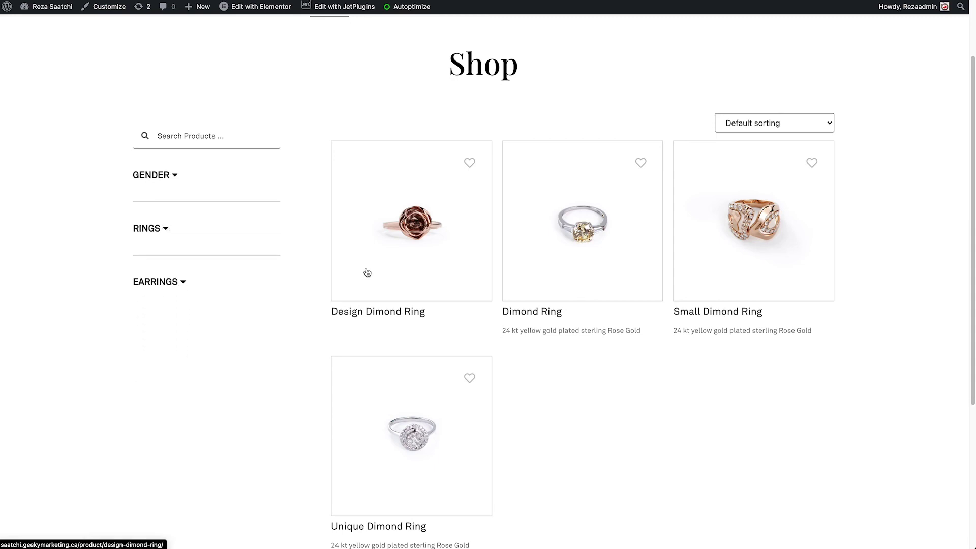
# Step: Expand Gender and Earrings, try filtering products by Cuff and All Earrings, and collapse the Earrings group
pyautogui.click(161, 175)
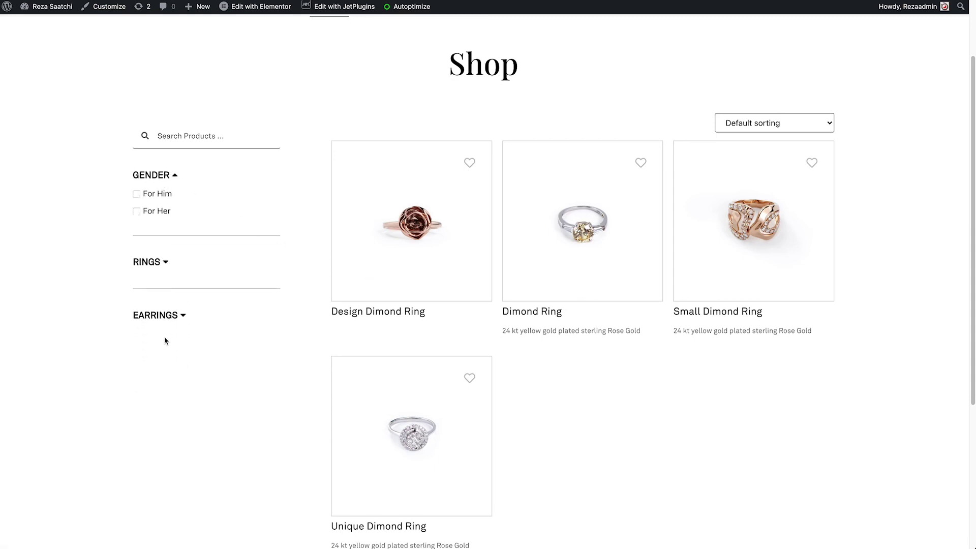
pyautogui.click(168, 316)
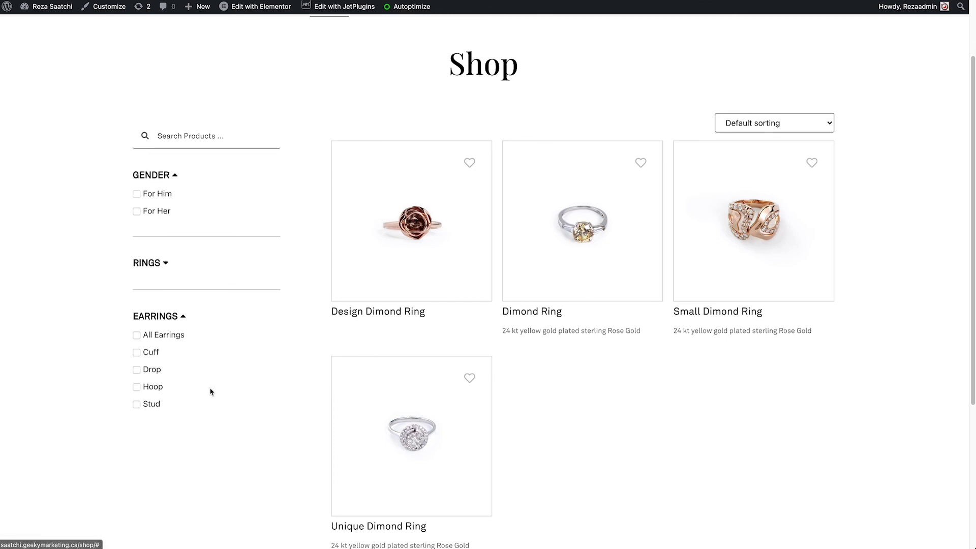
pyautogui.click(150, 353)
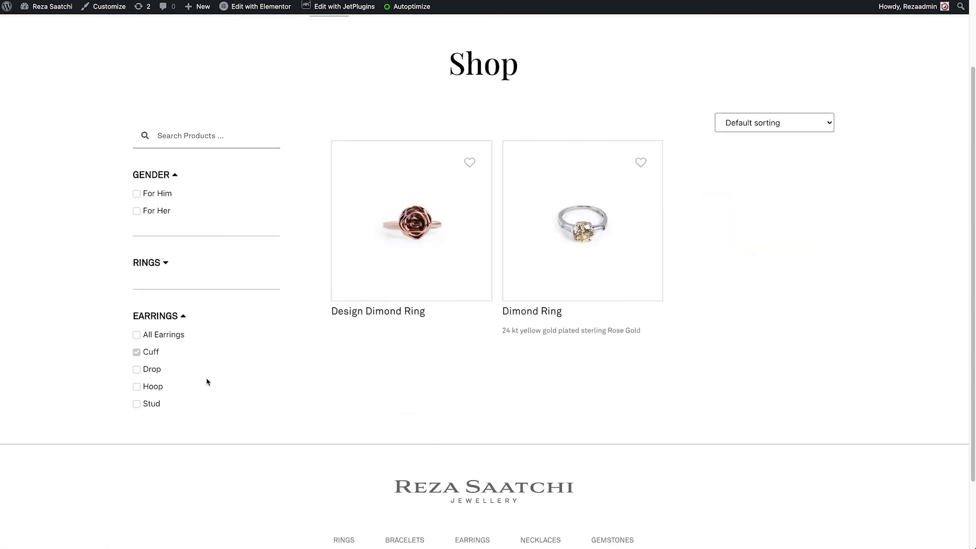
pyautogui.click(147, 336)
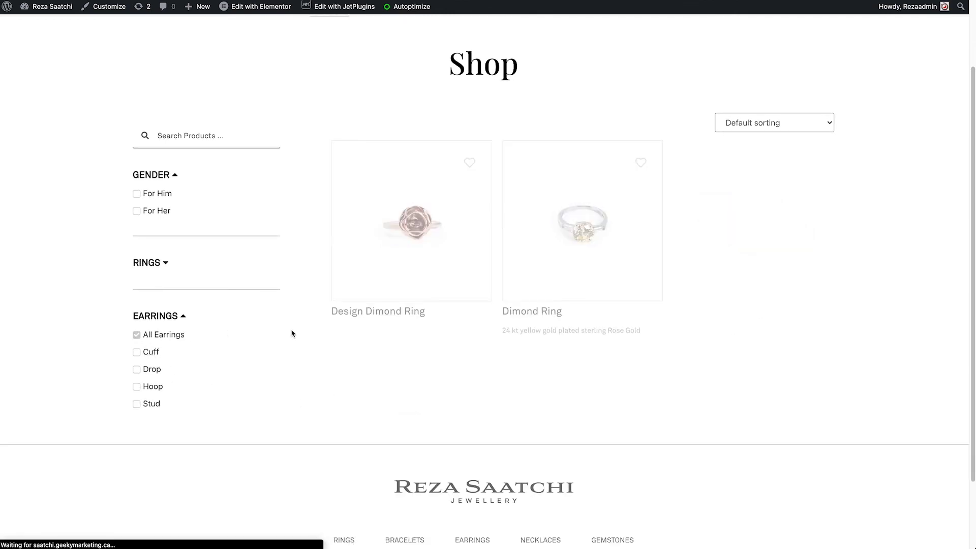
pyautogui.click(179, 317)
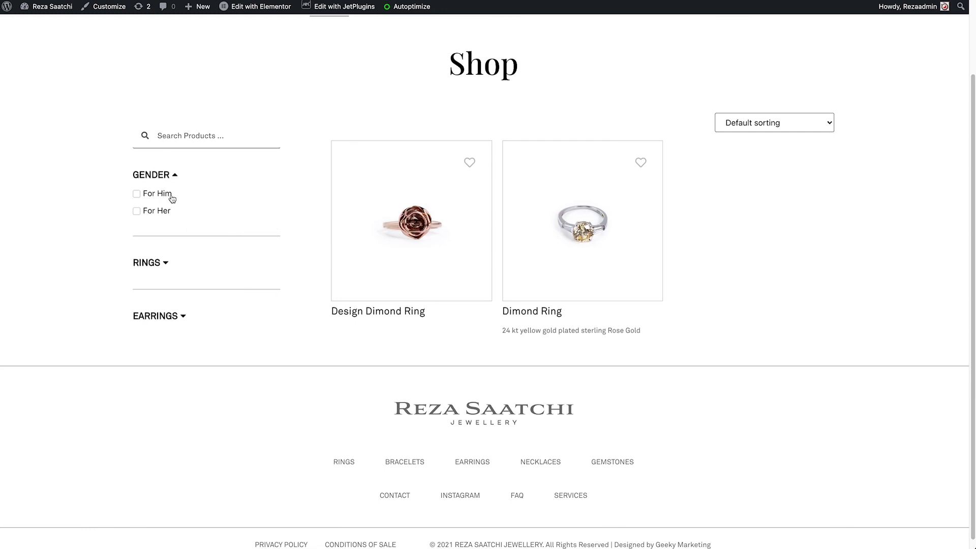
# Step: Inspect the Gender button's caret icon in the browser developer tools to examine its markup and classes
pyautogui.rightClick(173, 178)
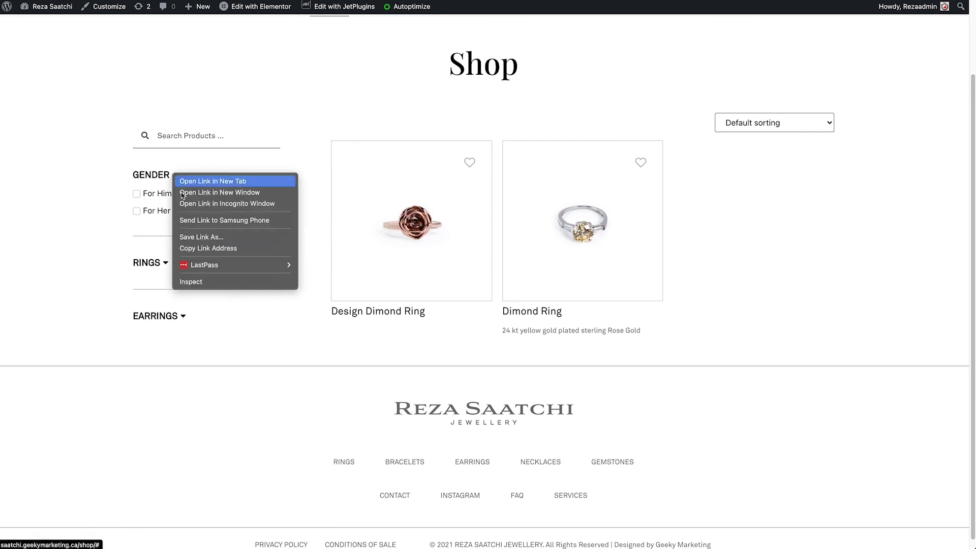
pyautogui.press('super+alt+i')
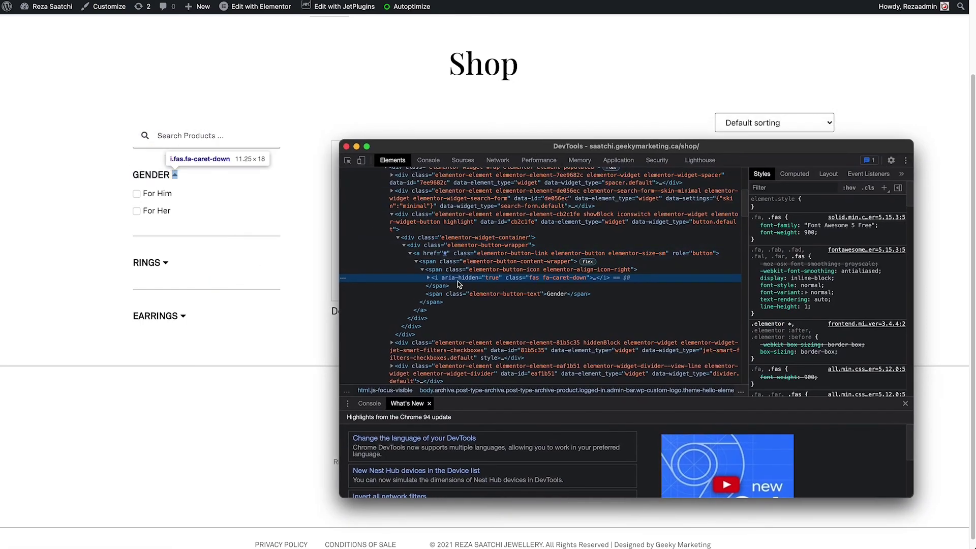
# Step: Try right-aligning the caret icons by adding position: absolute and right: 0 to the .elementor-button .elementor-align-icon-right rule in the developer tools
pyautogui.click(513, 269)
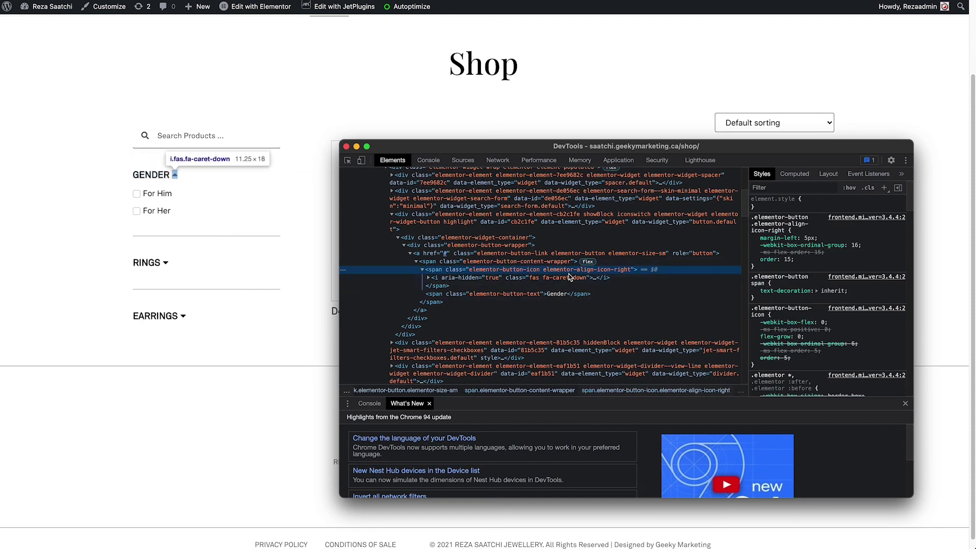
pyautogui.click(845, 261)
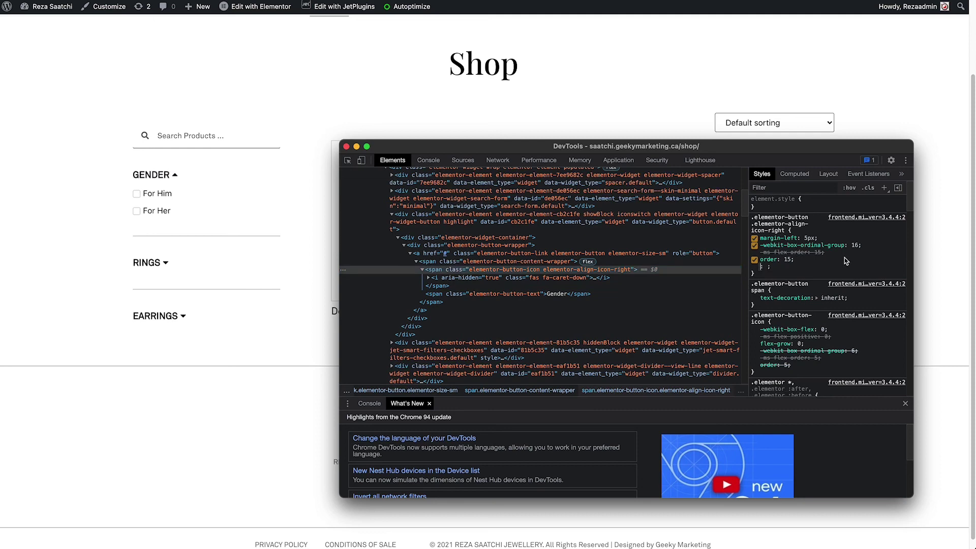
pyautogui.write('position: ')
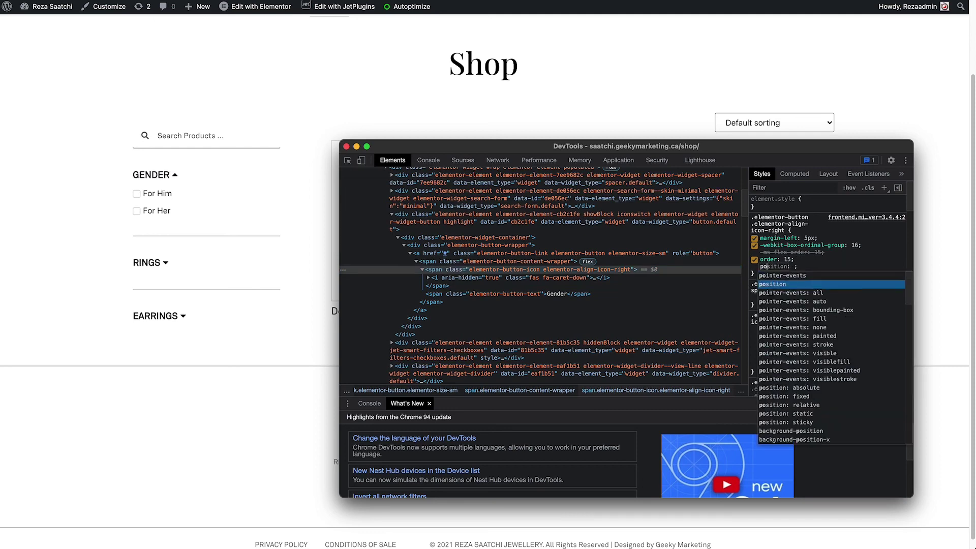
pyautogui.write('absolute')
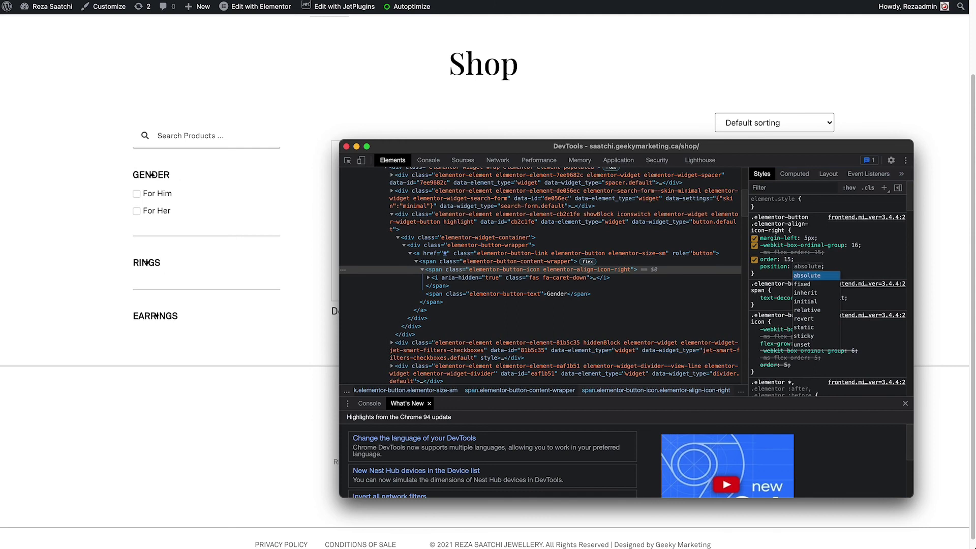
pyautogui.press('Return')
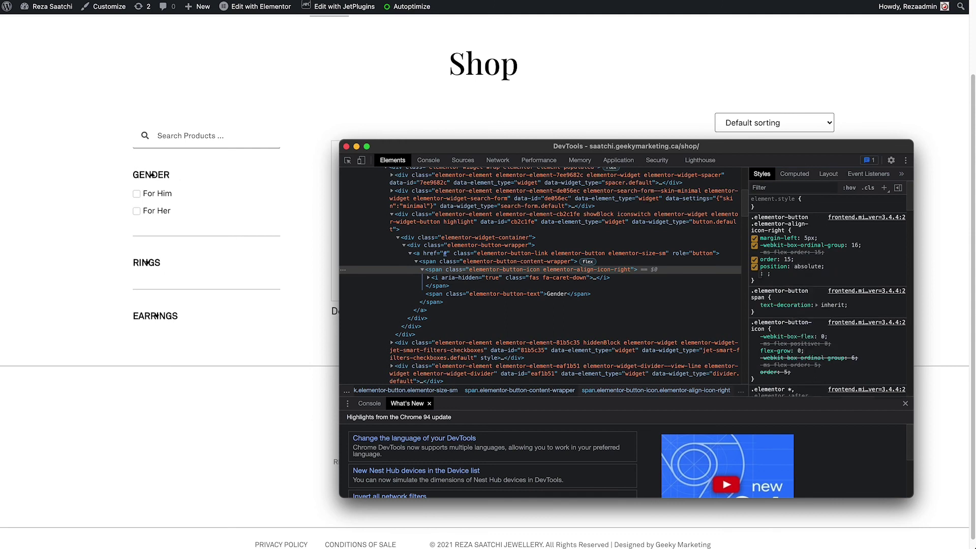
pyautogui.write('right: ')
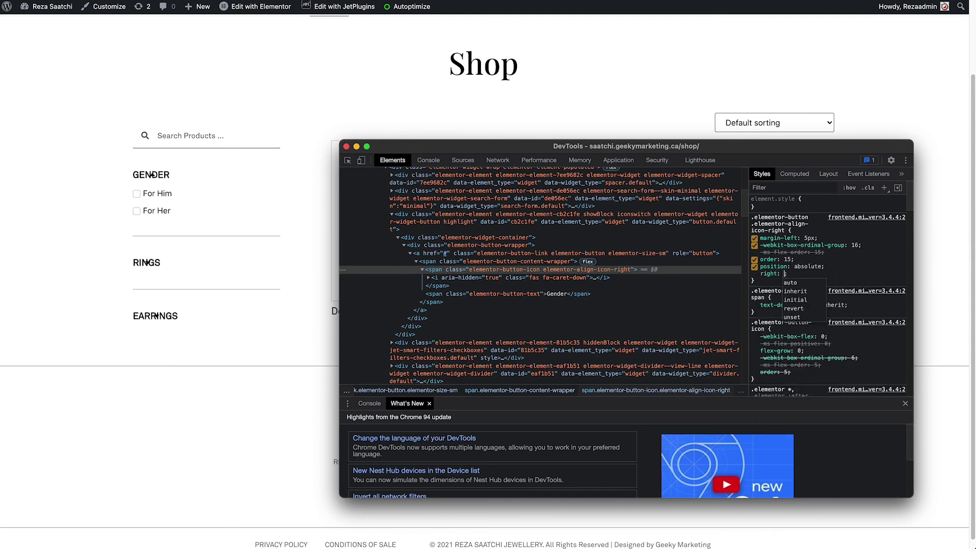
pyautogui.write('0;')
pyautogui.press('Return')
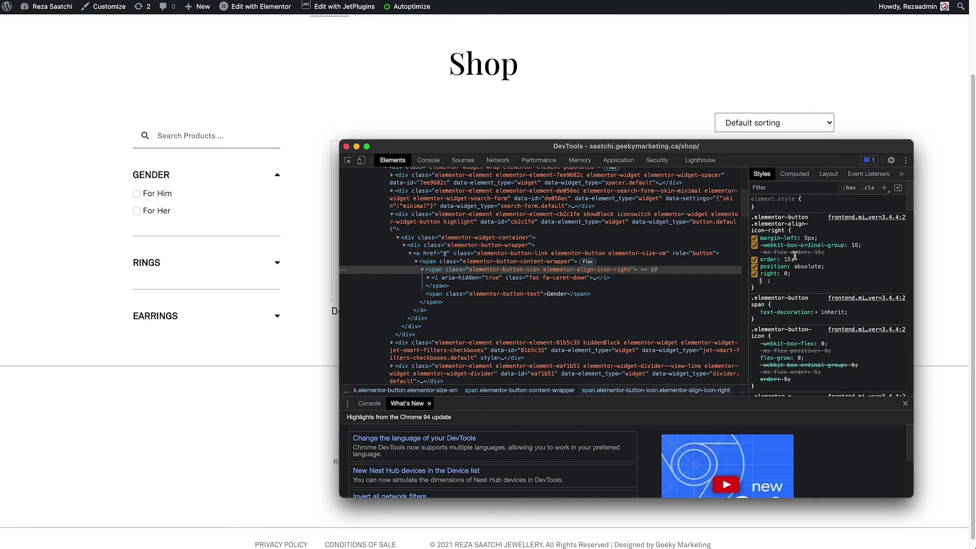
# Step: Test the right-aligned carets on the Shop page by collapsing Gender and toggling the Rings group open and closed
pyautogui.click(262, 214)
pyautogui.click(277, 175)
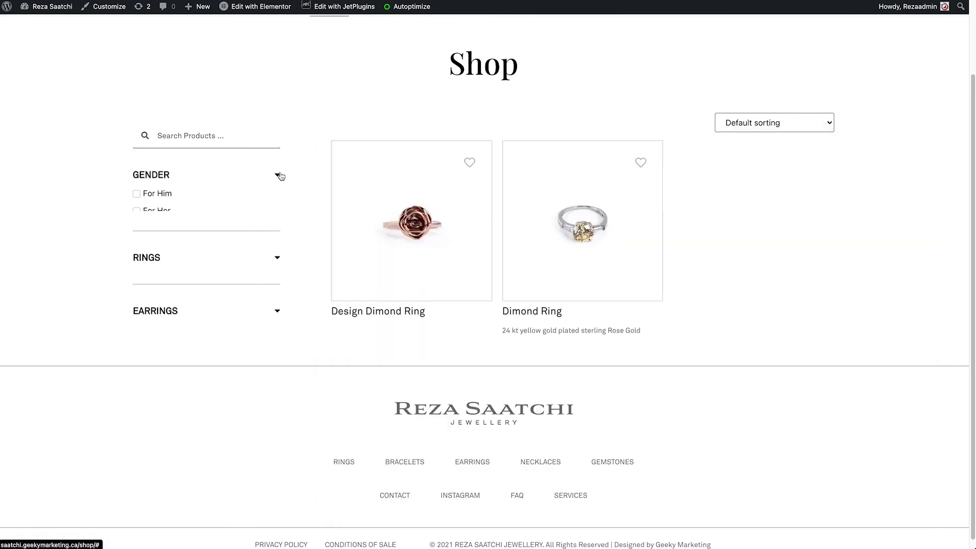
pyautogui.click(278, 227)
pyautogui.click(278, 228)
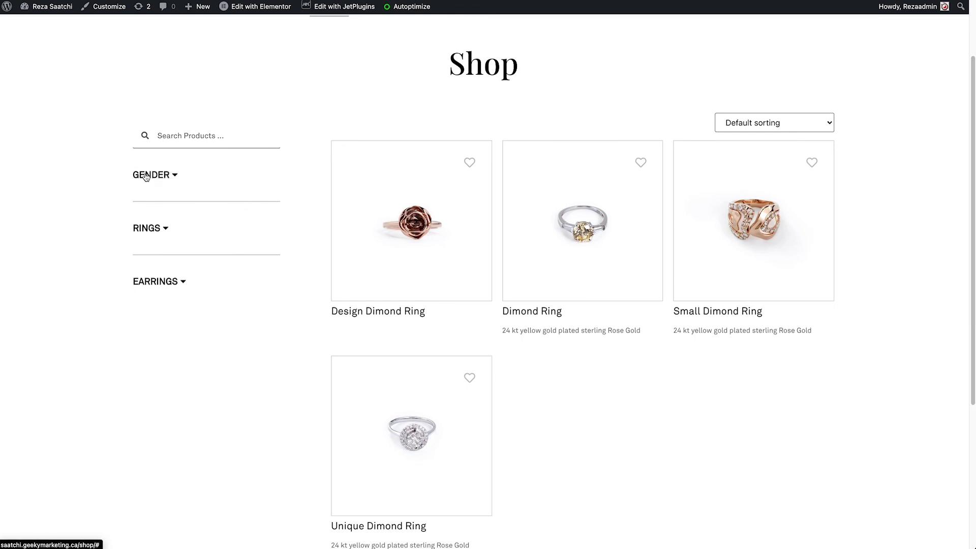
# Step: Expand and collapse the Rings filter group on the reloaded Shop page to recheck its toggle
pyautogui.click(166, 230)
pyautogui.click(167, 232)
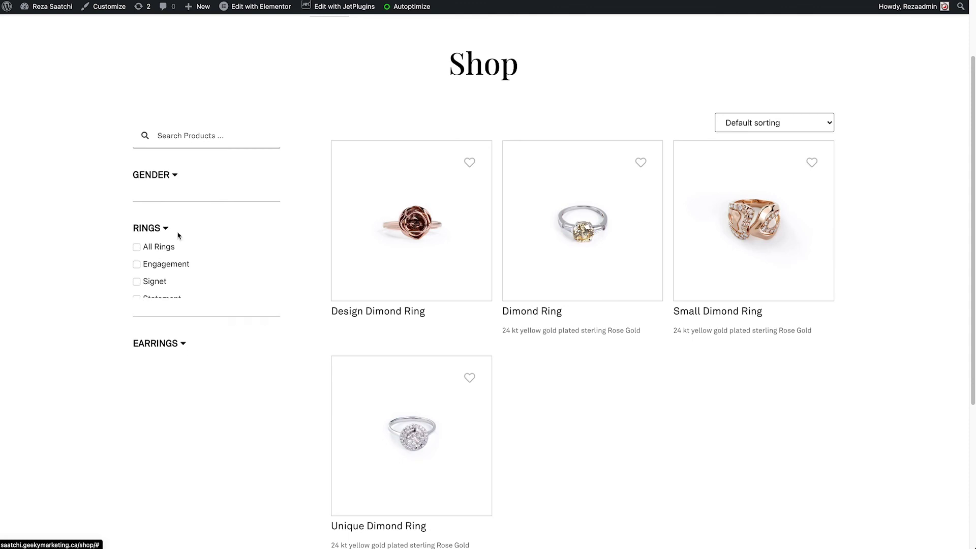
pyautogui.scroll(-1, 224, 304)
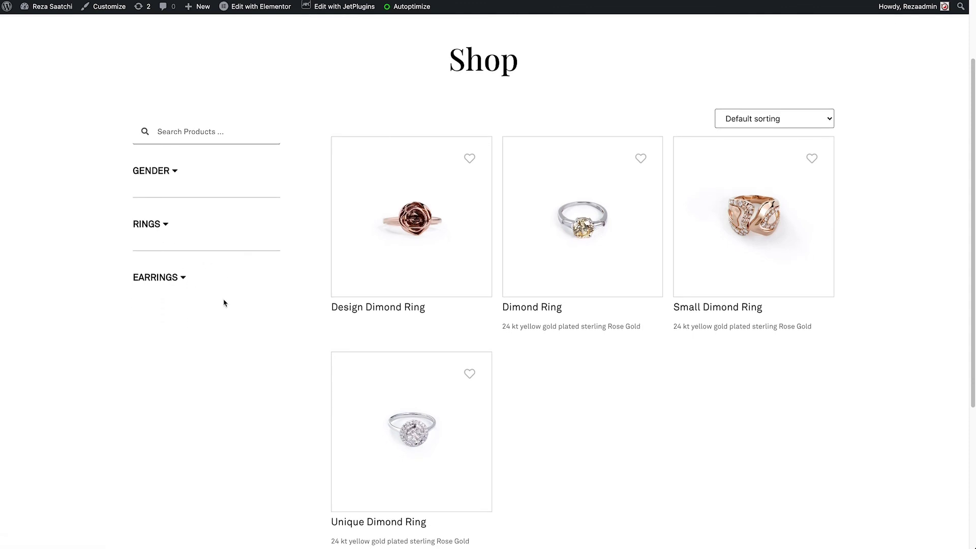